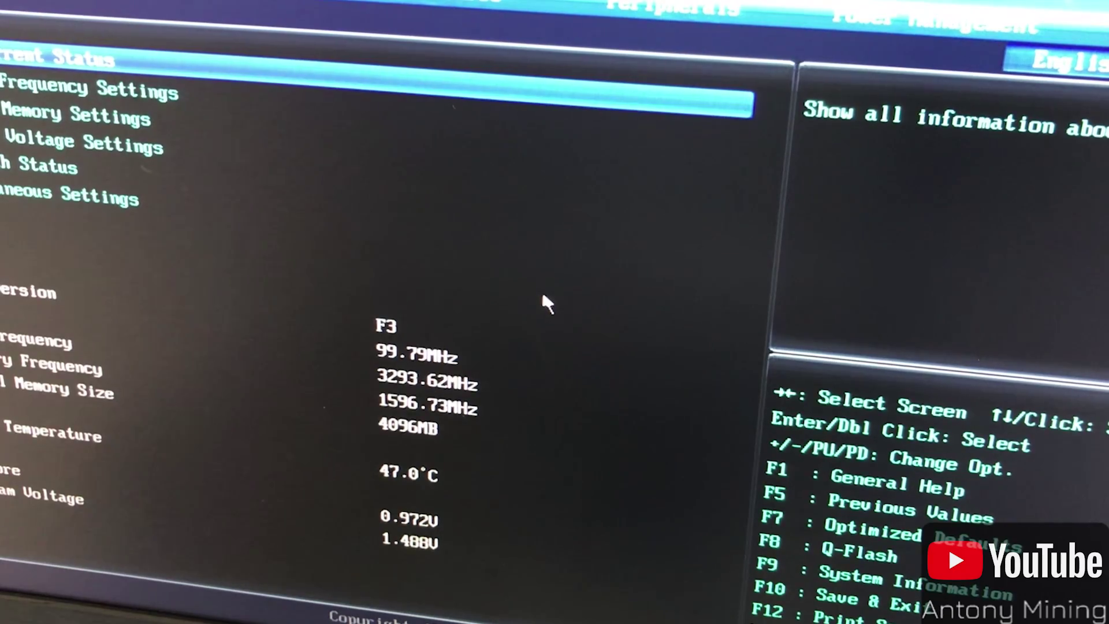
# - Set Init Display First to IGFX in the BIOS Peripherals settings
pyautogui.press('Right')
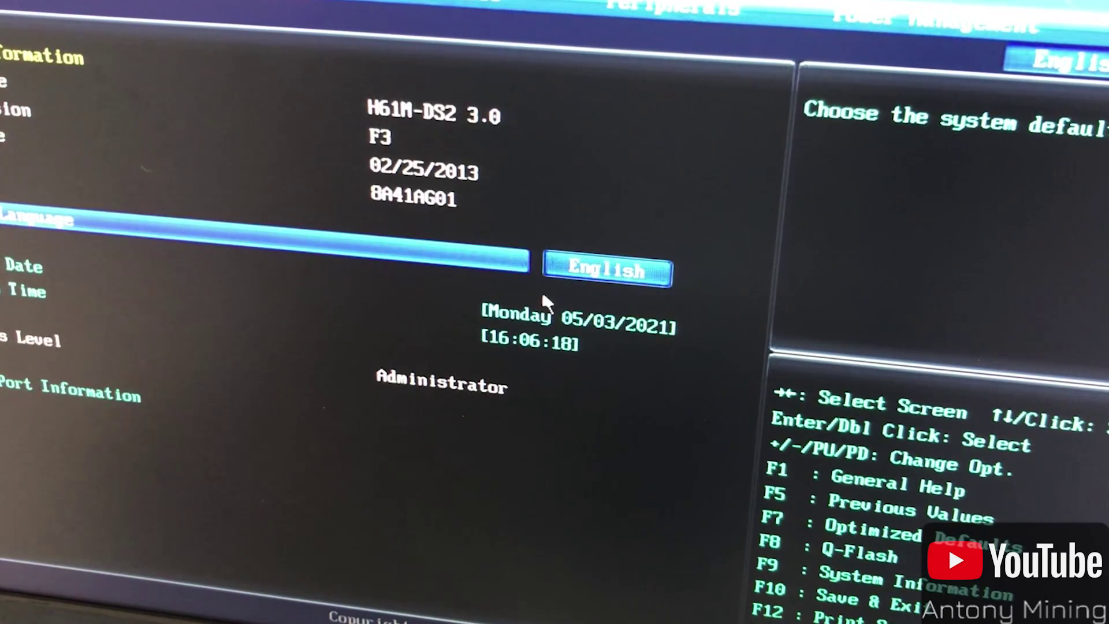
pyautogui.press('Right')
pyautogui.press('Down')
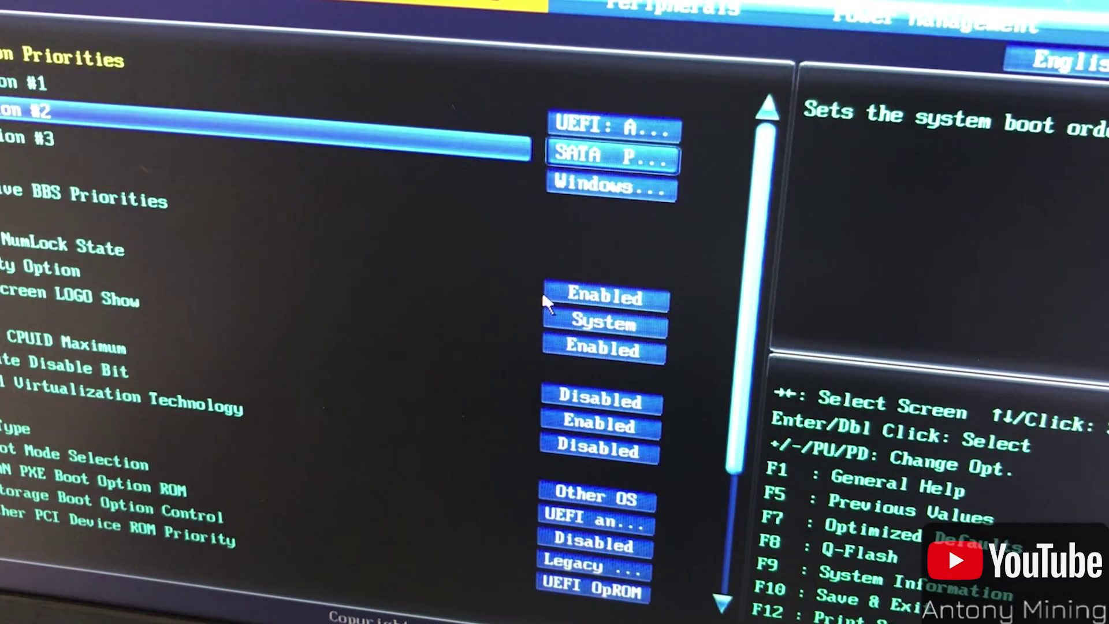
pyautogui.press('Right')
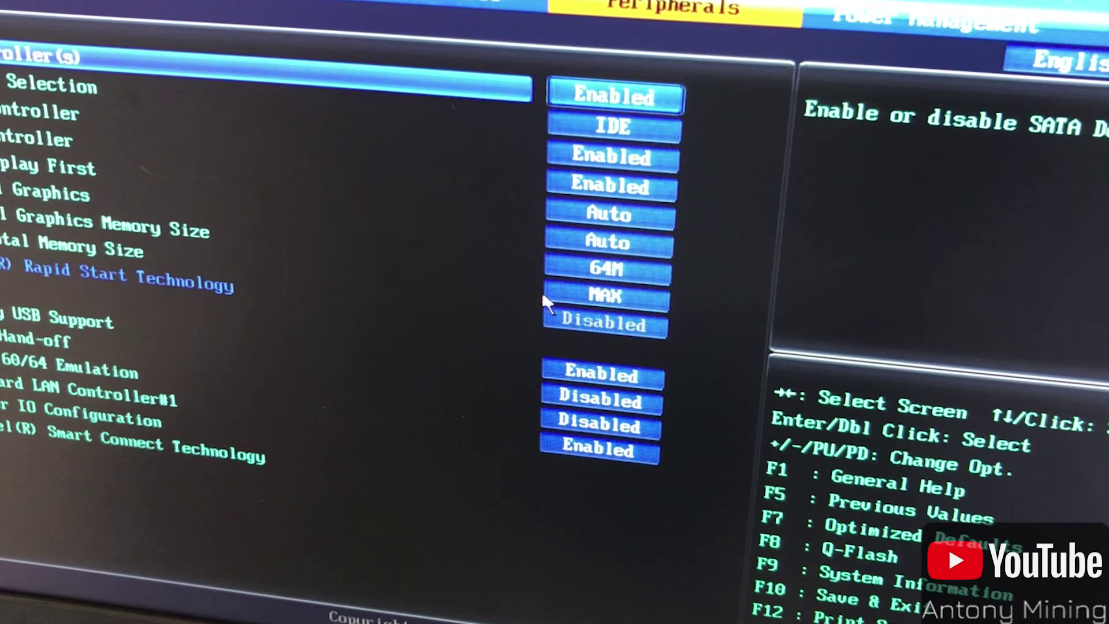
pyautogui.press('Down')
pyautogui.press('Down')
pyautogui.press('Down')
pyautogui.press('Down')
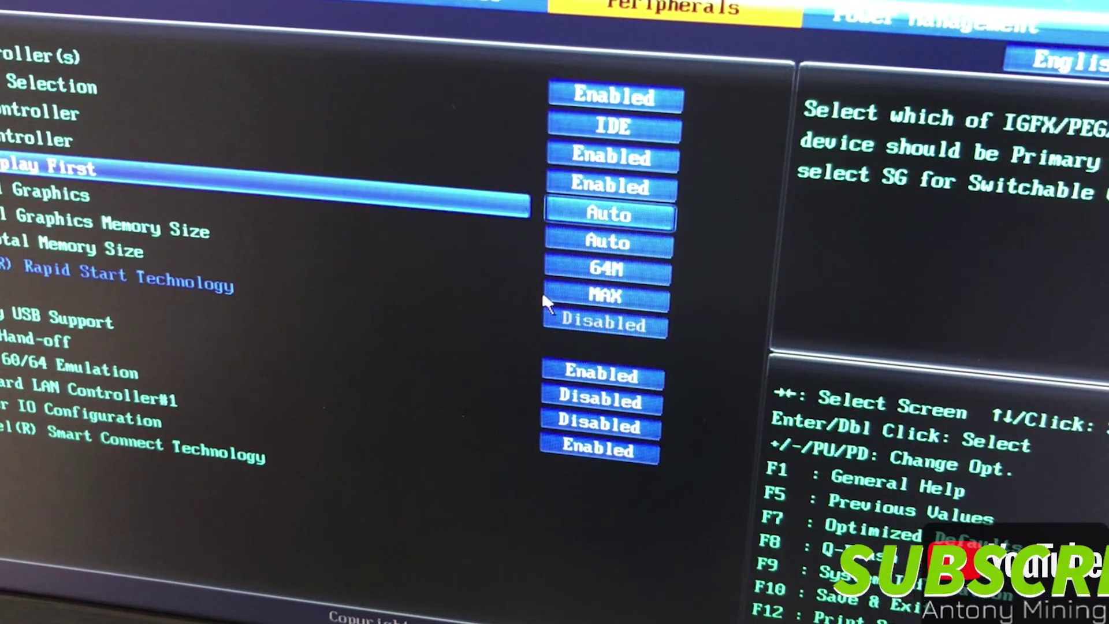
pyautogui.press('Return')
pyautogui.press('Down')
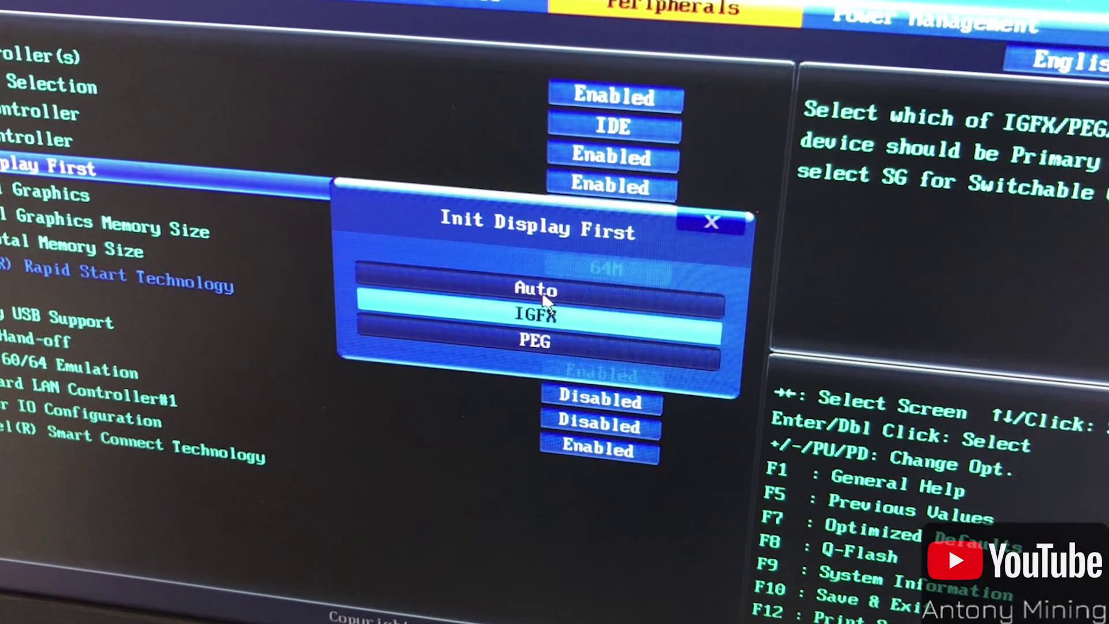
pyautogui.press('Return')
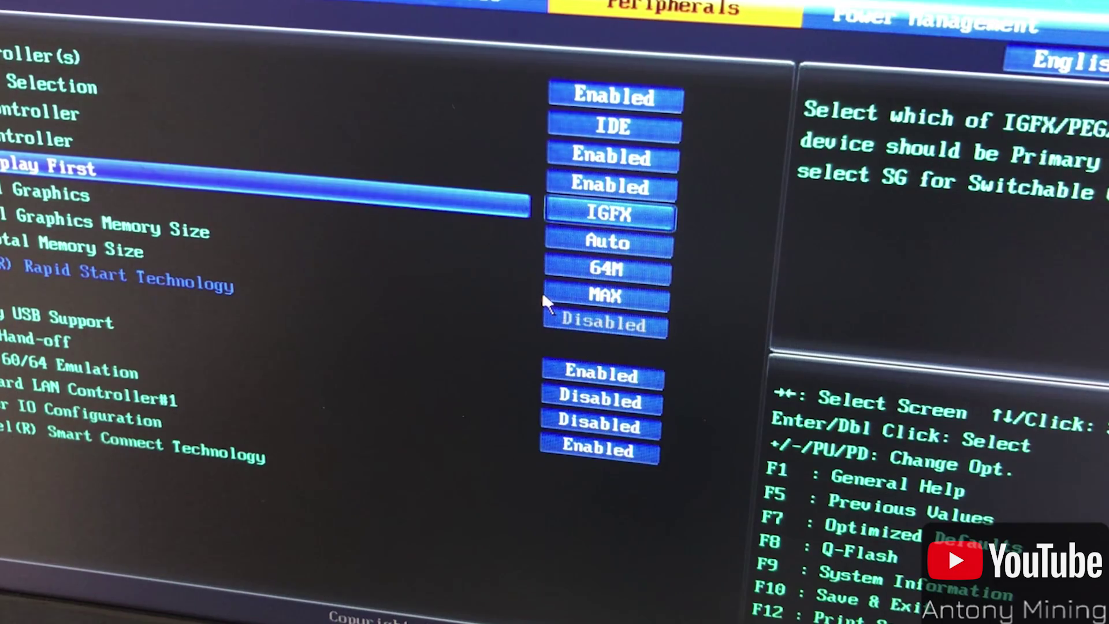
# - Set Internal Graphics to Enabled in the Peripherals settings
pyautogui.press('Down')
pyautogui.press('Return')
pyautogui.press('Down')
pyautogui.press('Down')
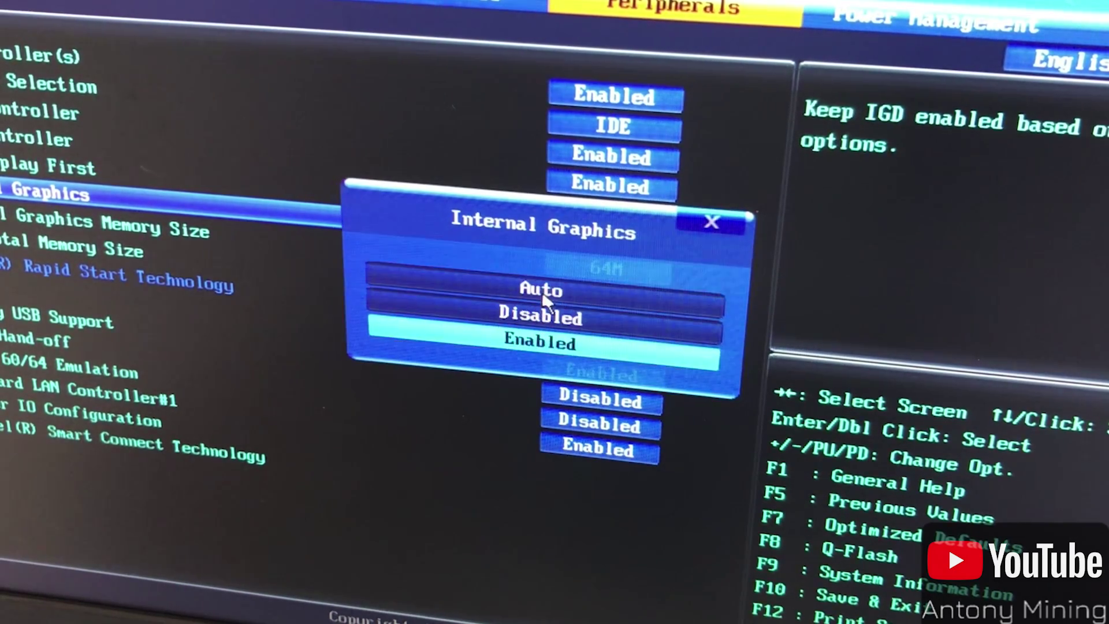
pyautogui.press('Return')
# - Save the BIOS configuration and exit setup
pyautogui.press('Down')
pyautogui.press('Down')
pyautogui.press('Down')
pyautogui.press('Down')
pyautogui.press('Down')
pyautogui.press('Down')
pyautogui.press('Down')
pyautogui.press('Down')
pyautogui.press('Down')
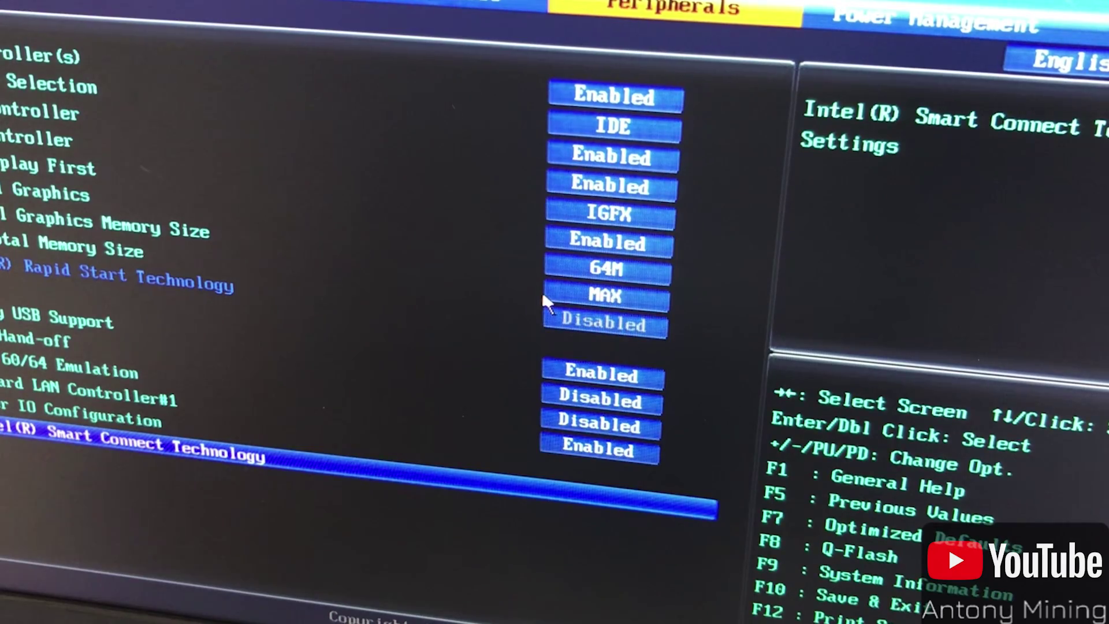
pyautogui.press('F10')
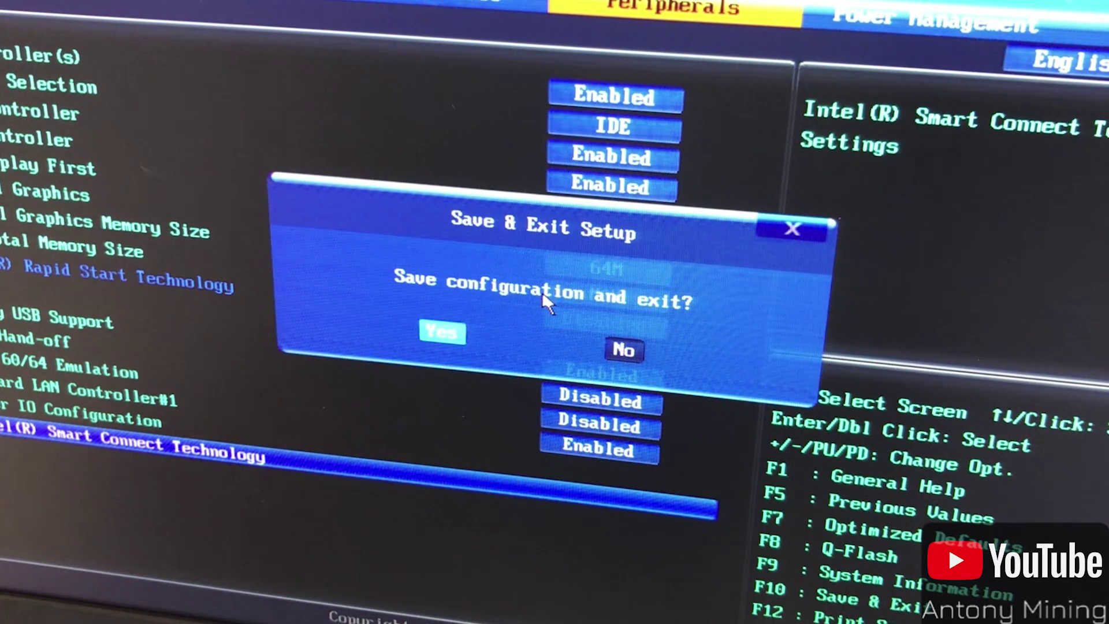
pyautogui.press('Return')
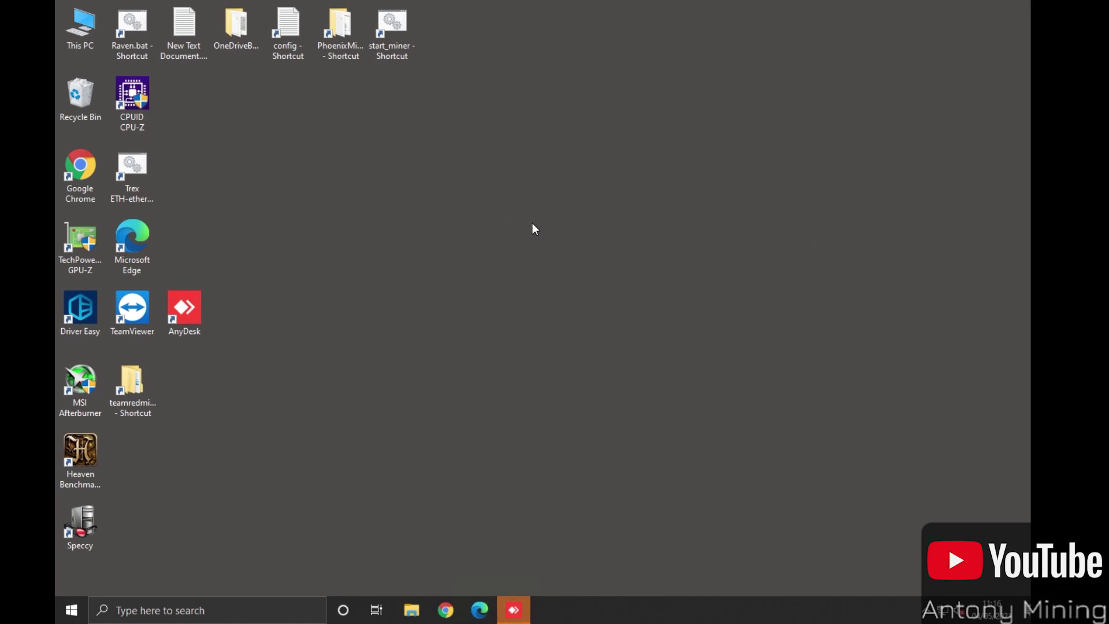
# - Check which graphics cards Device Manager lists under Display adapters in Computer Management, and minimize the window
pyautogui.rightClick(79, 33)
pyautogui.click(98, 72)
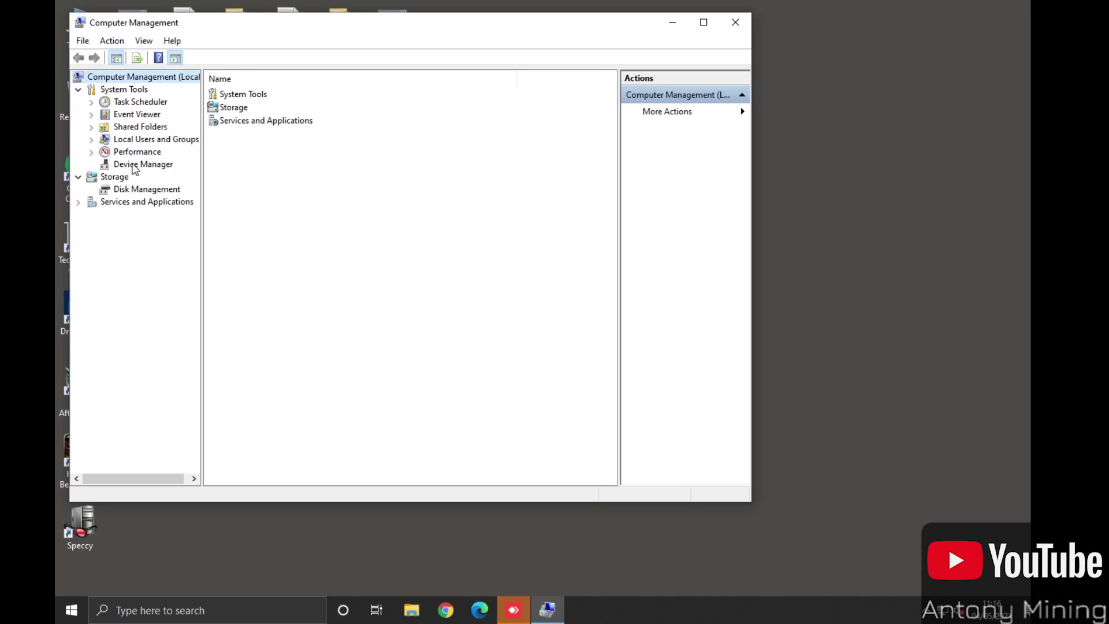
pyautogui.click(133, 164)
pyautogui.doubleClick(289, 115)
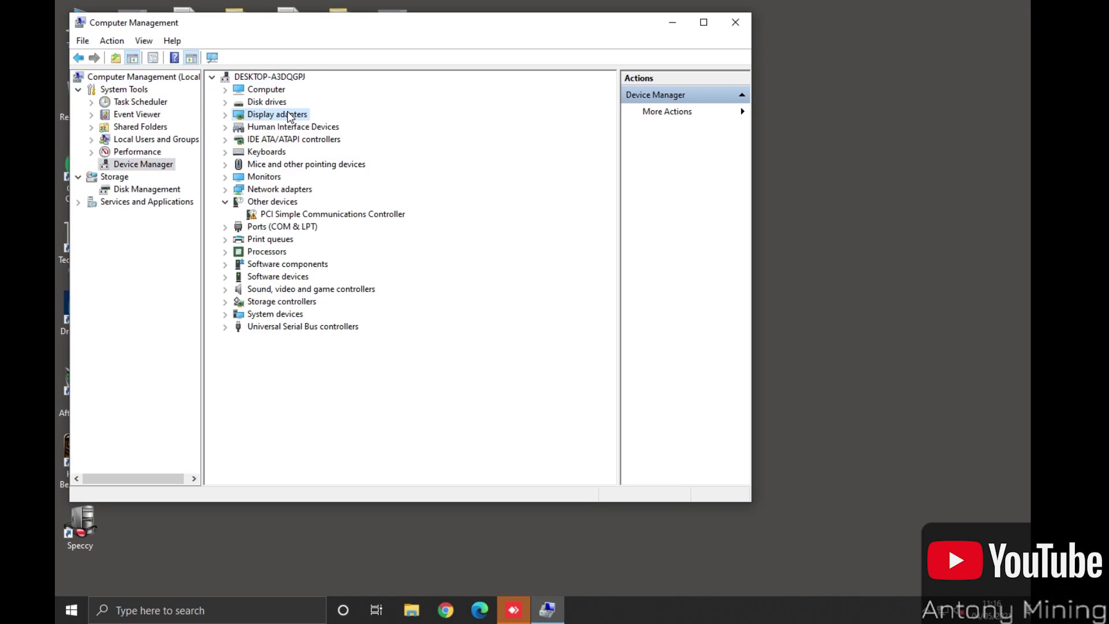
pyautogui.click(296, 139)
pyautogui.click(304, 152)
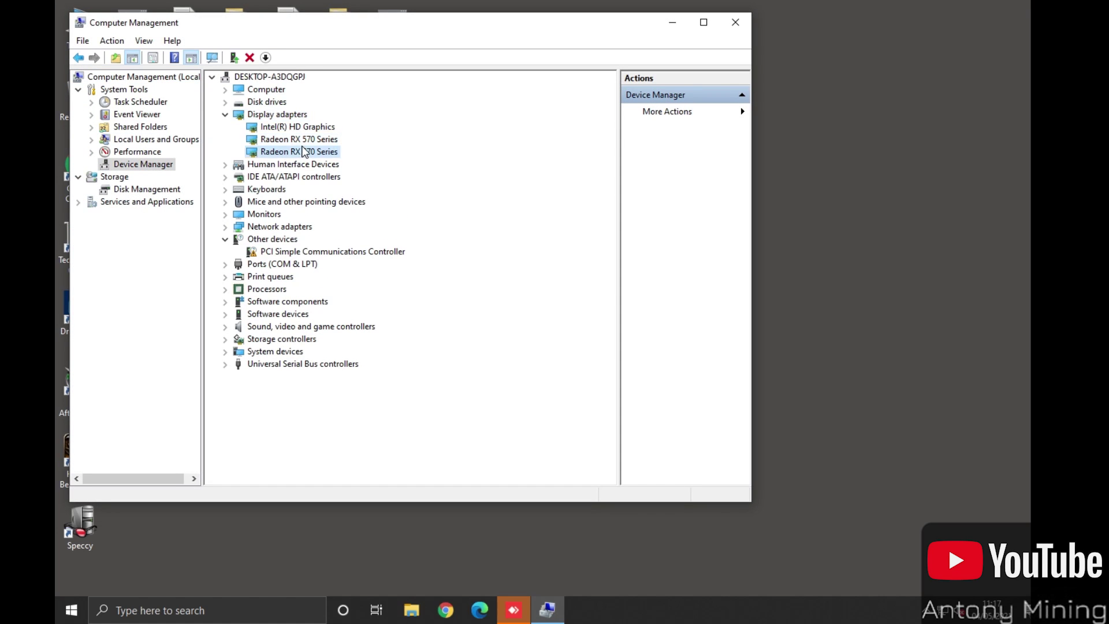
pyautogui.click(308, 143)
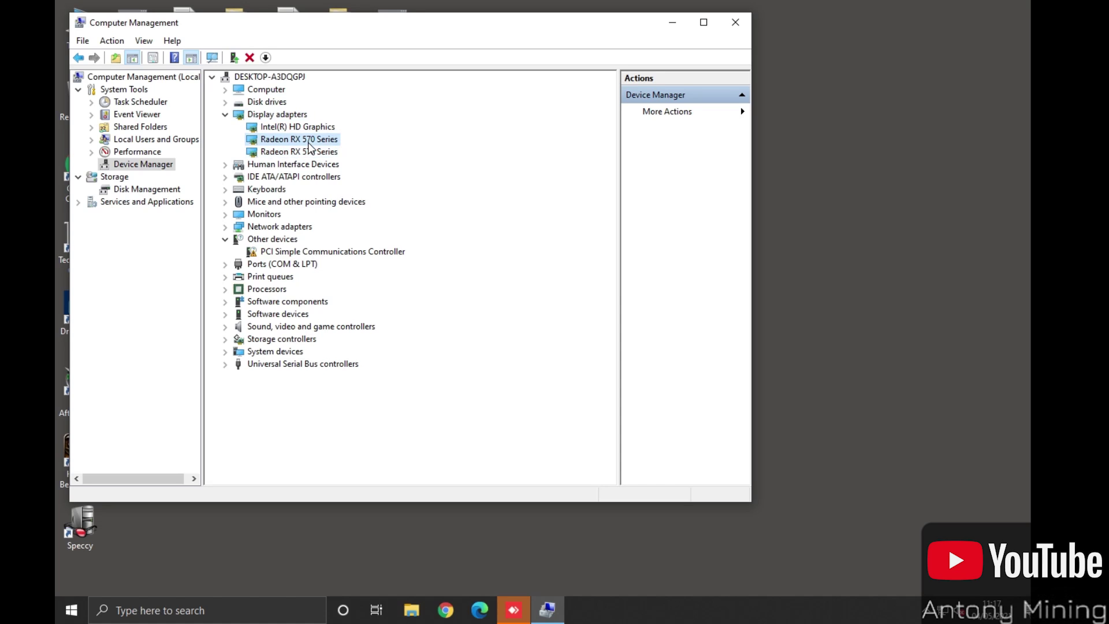
pyautogui.click(672, 24)
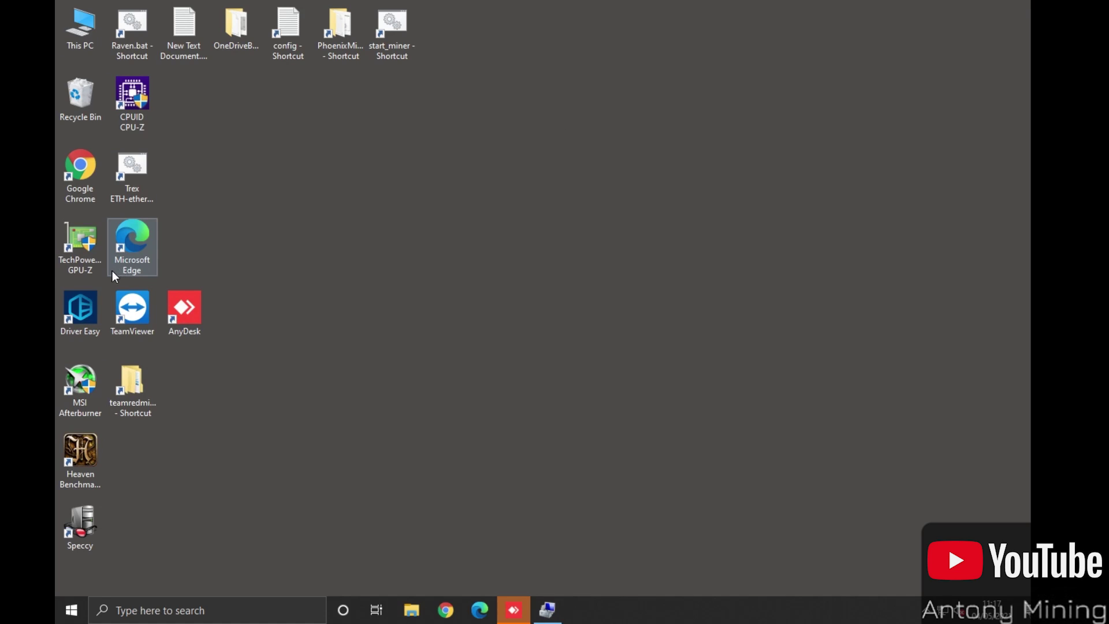
# - Check the Radeon RX 570 Series card's details in TechPowerUp GPU-Z, and close the program
pyautogui.doubleClick(88, 273)
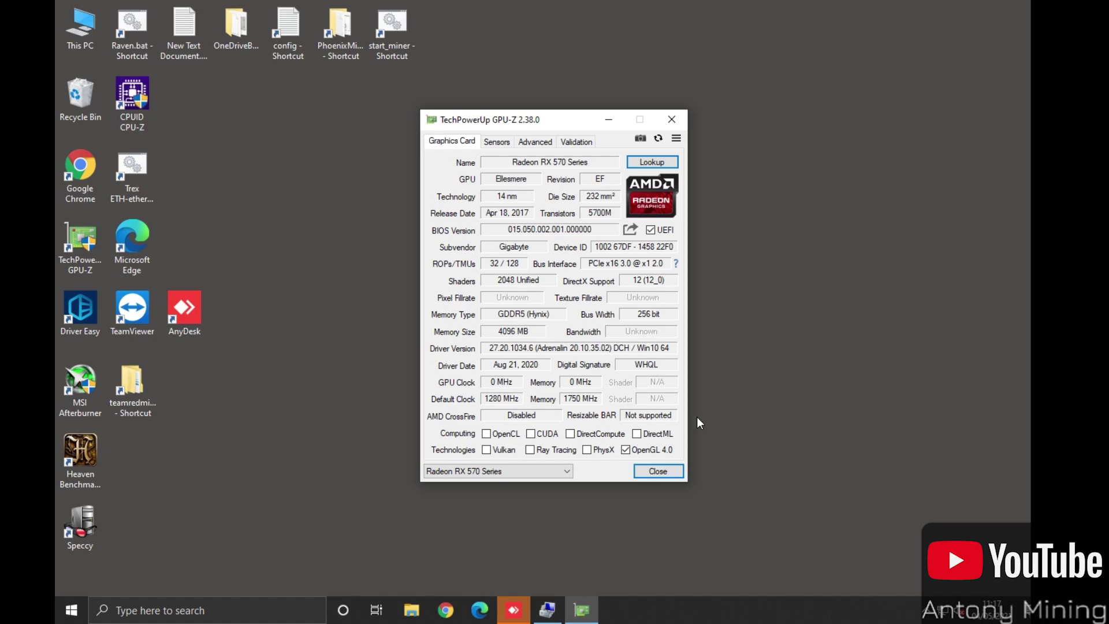
pyautogui.click(665, 474)
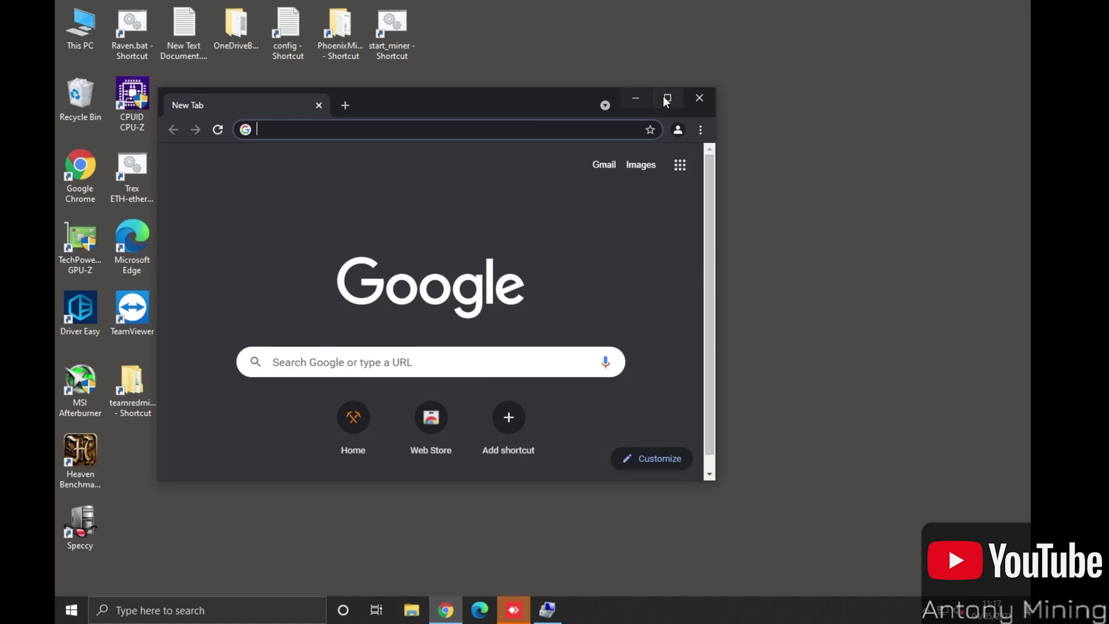
# - Search Google for "amd driver" in a maximized Chrome window and open AMD's Drivers and Support page
pyautogui.click(668, 100)
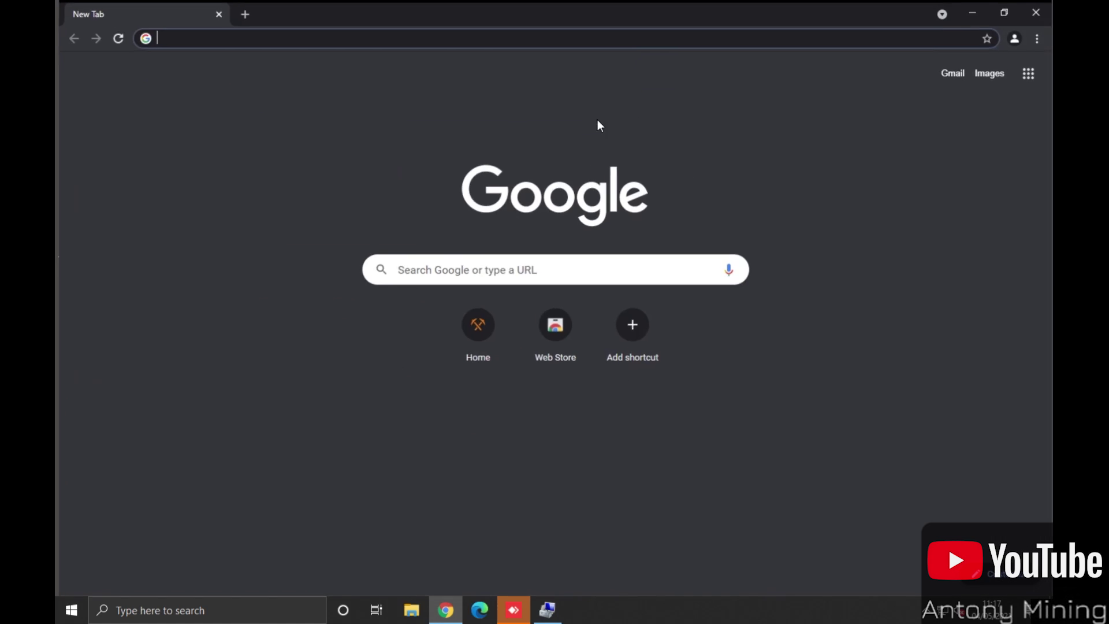
pyautogui.click(217, 35)
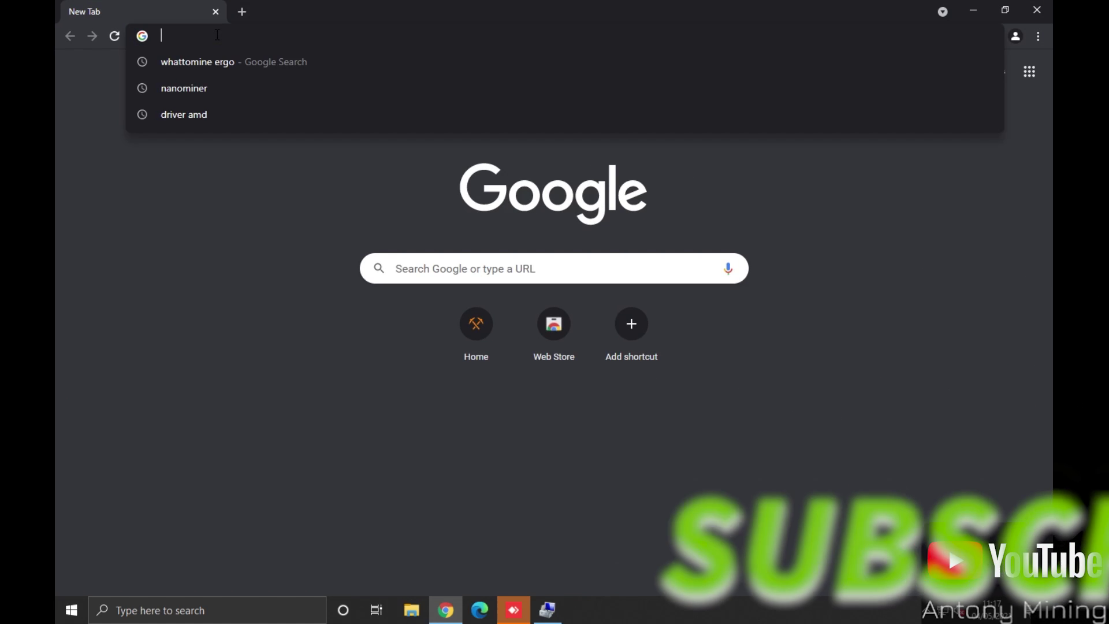
pyautogui.write('amd driver')
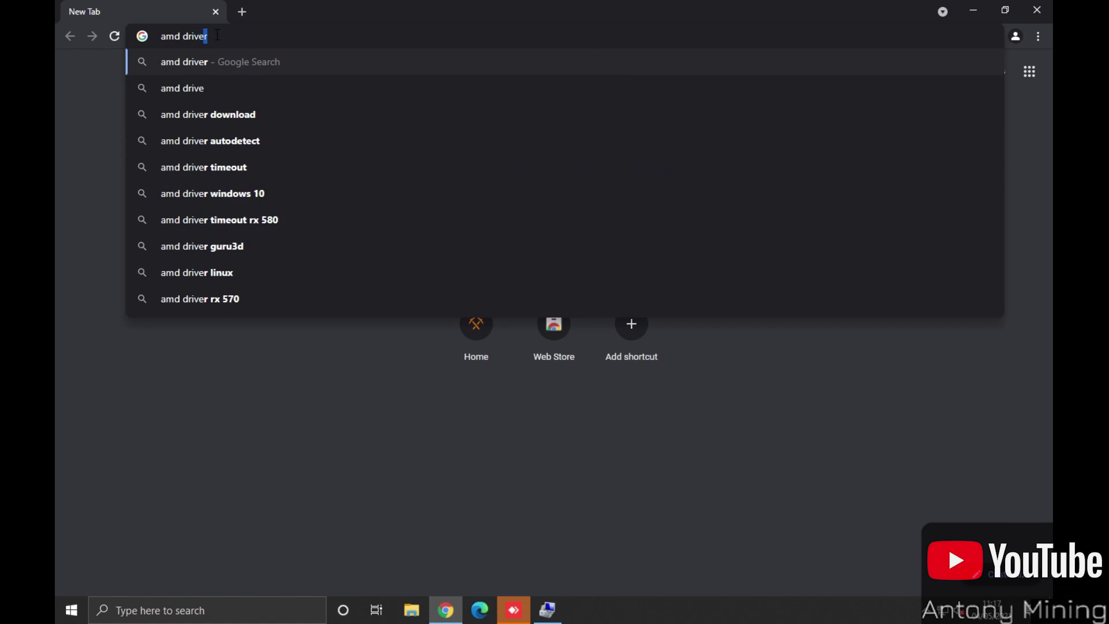
pyautogui.press('Return')
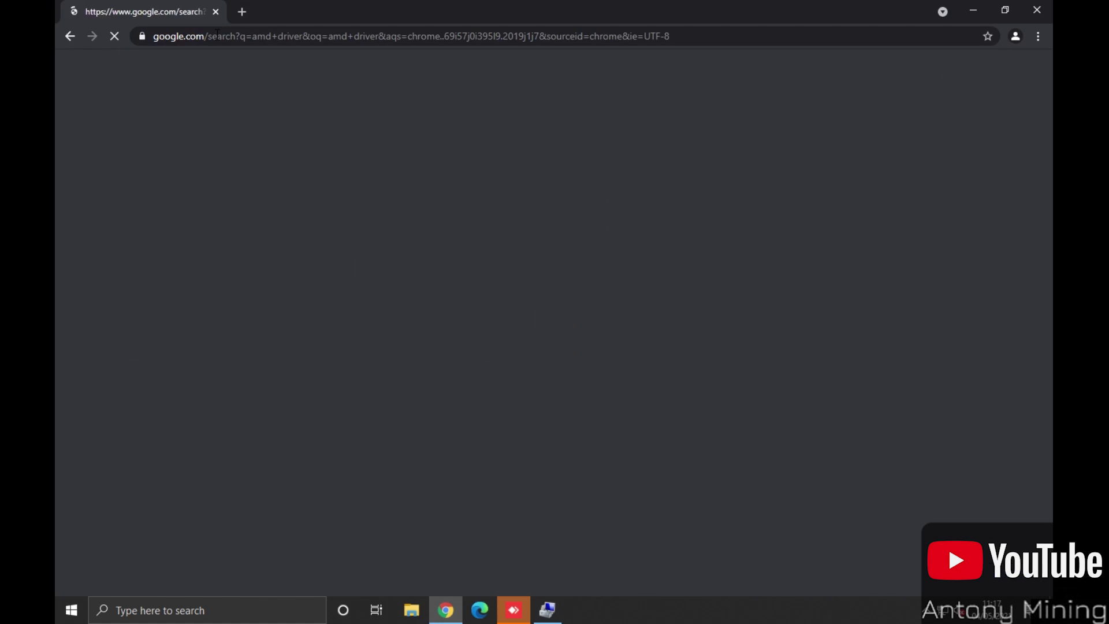
pyautogui.click(282, 207)
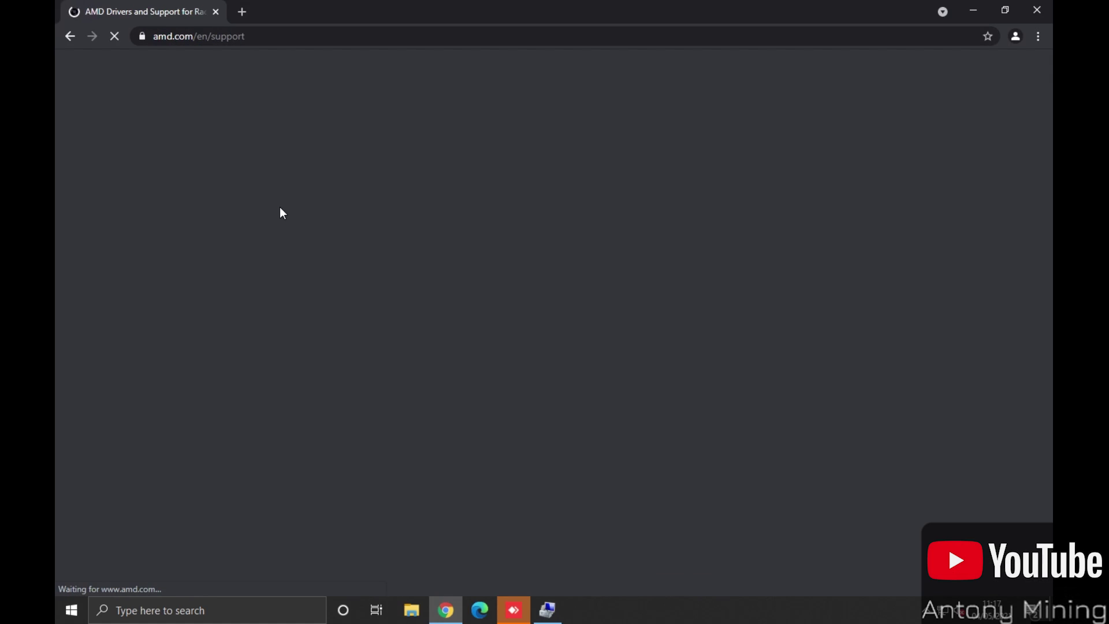
# - Look up the Windows 10 - 64-Bit Edition drivers for Graphics, Radeon 500 Series, Radeon RX 500 Series, Radeon RX 570, and minimize the browser
pyautogui.scroll(-5, 343, 230)
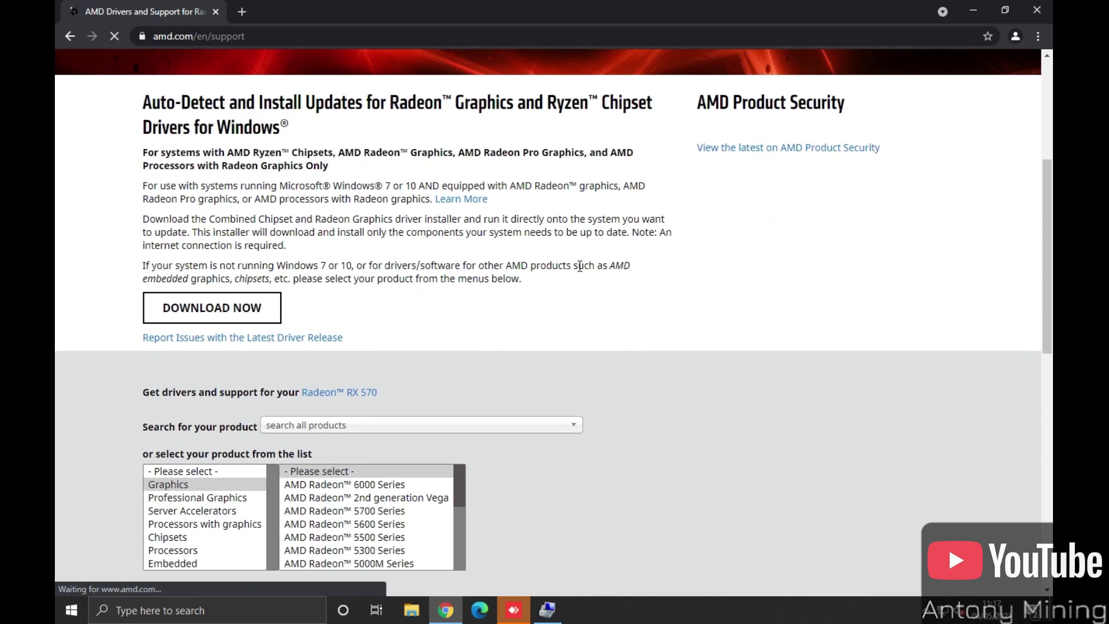
pyautogui.scroll(-1, 230, 389)
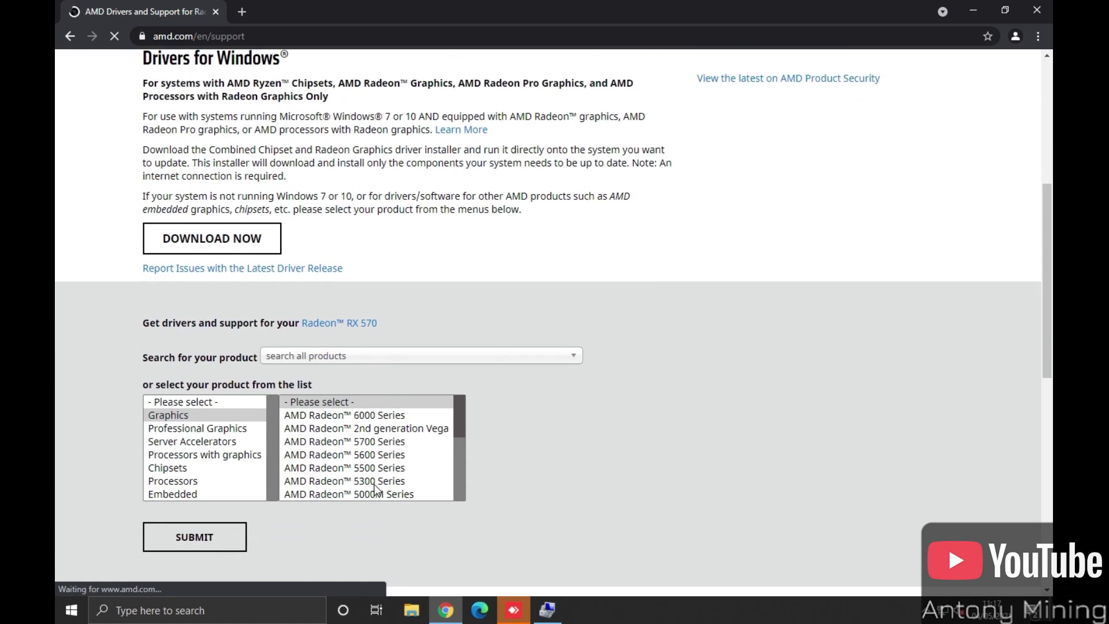
pyautogui.scroll(-2, 399, 459)
pyautogui.scroll(-2, 389, 471)
pyautogui.scroll(2, 389, 471)
pyautogui.click(363, 466)
pyautogui.click(570, 430)
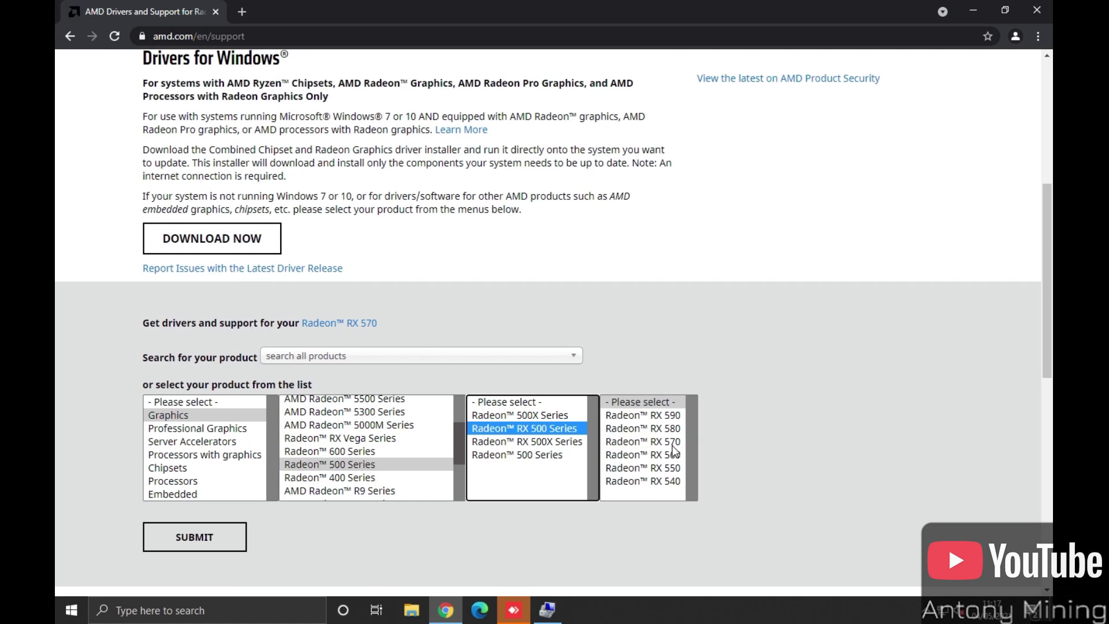
pyautogui.click(675, 443)
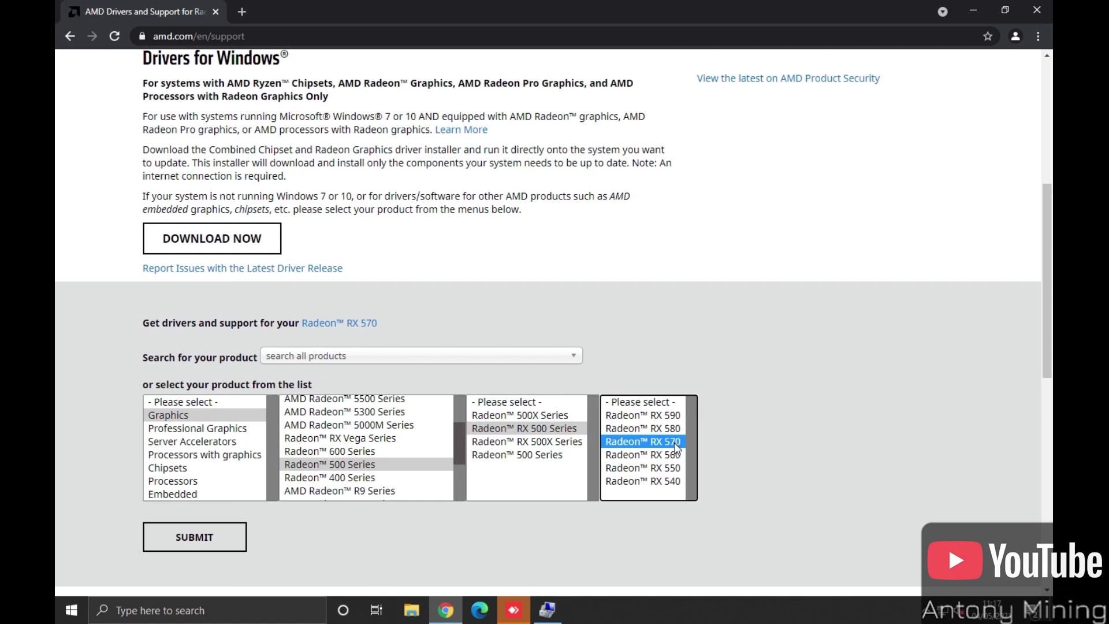
pyautogui.click(199, 537)
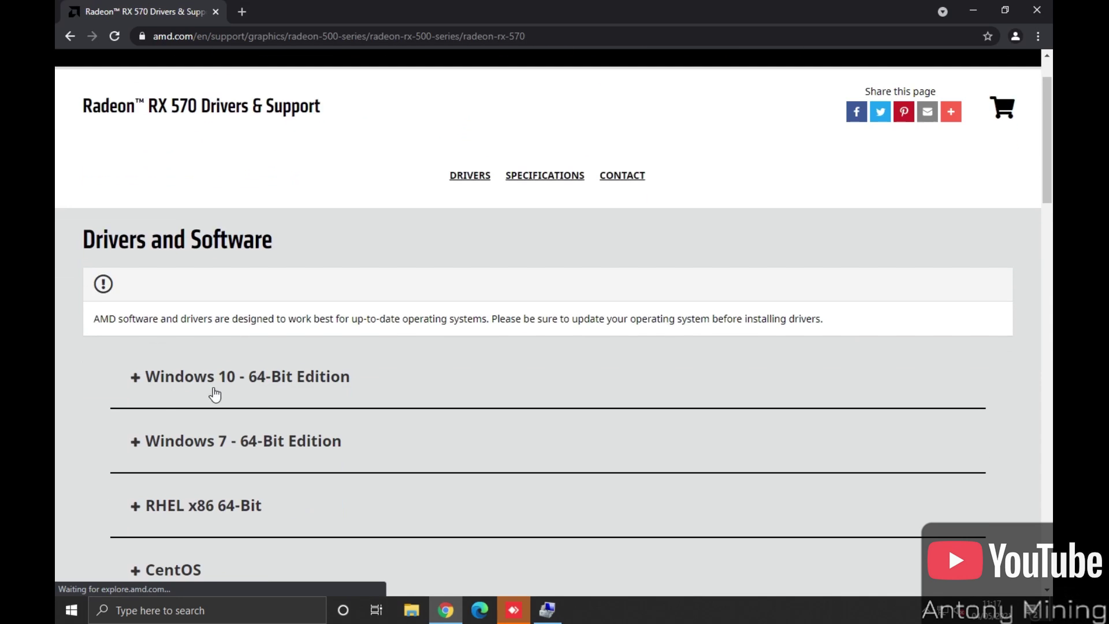
pyautogui.click(201, 381)
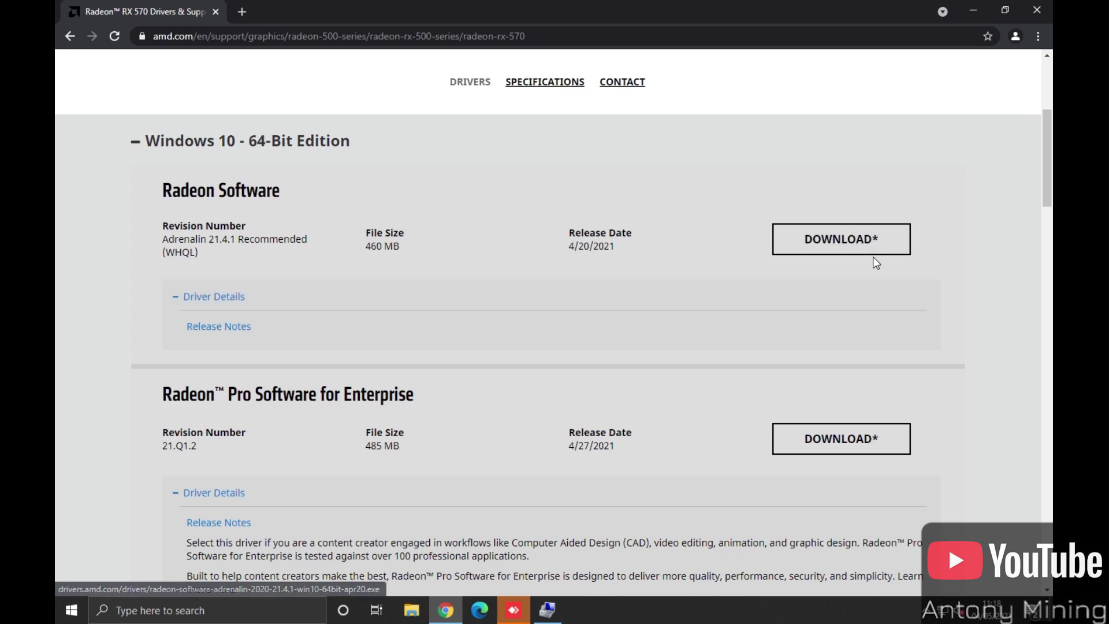
pyautogui.click(973, 2)
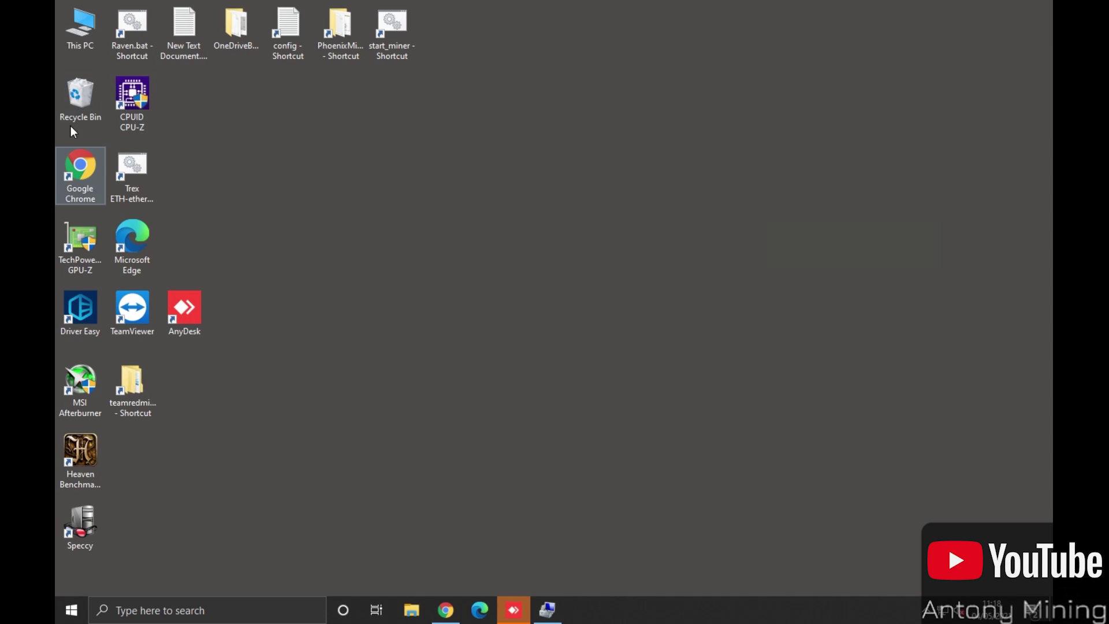
# - Install the radeon-software-adrenalin-2020-21.4.1-win10-64bit driver from the Downloads folder and restart the computer to complete the installation
pyautogui.press('super+e')
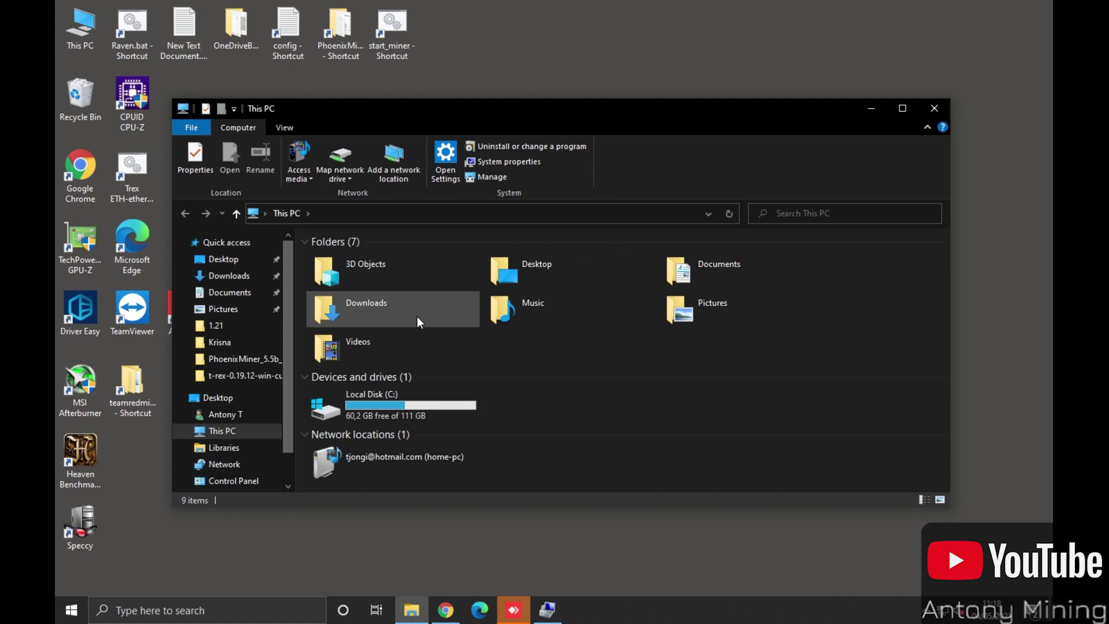
pyautogui.doubleClick(397, 316)
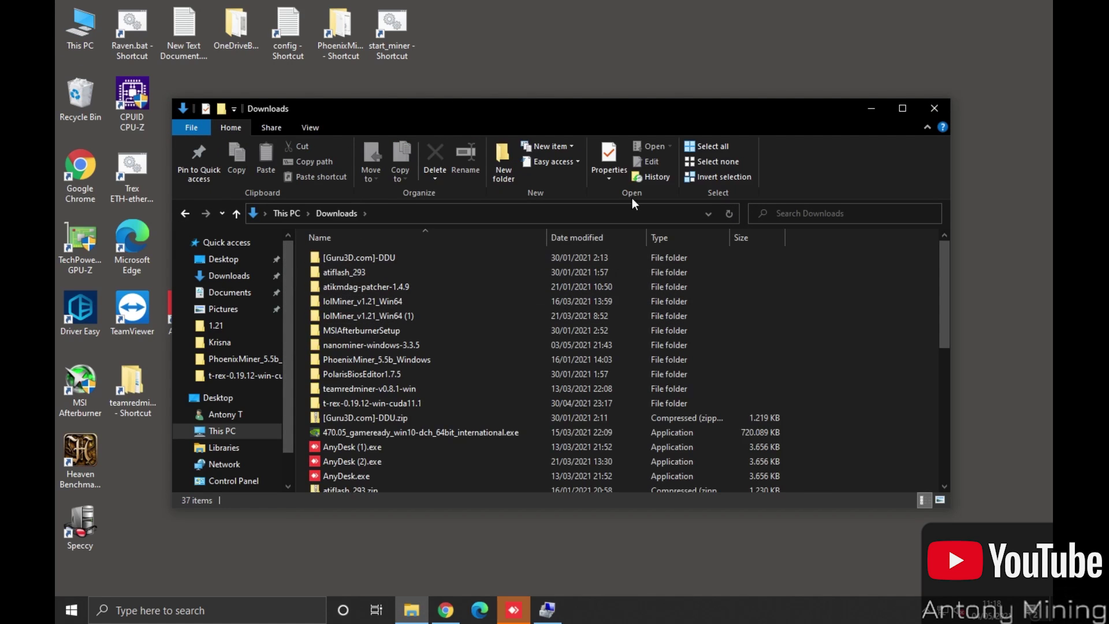
pyautogui.click(909, 110)
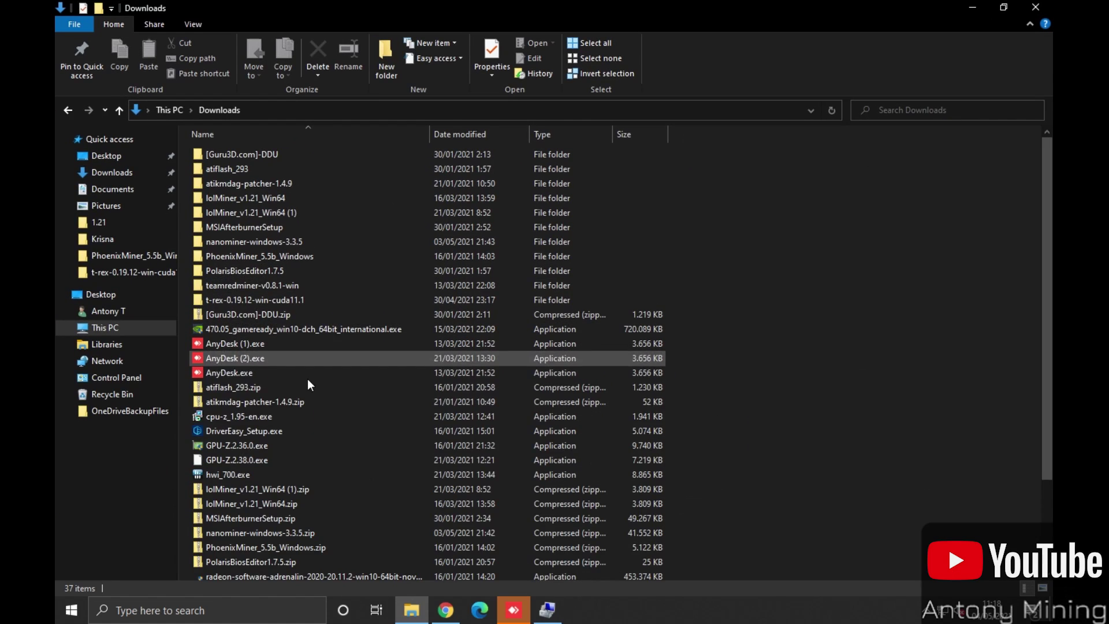
pyautogui.scroll(-2, 392, 409)
pyautogui.click(356, 514)
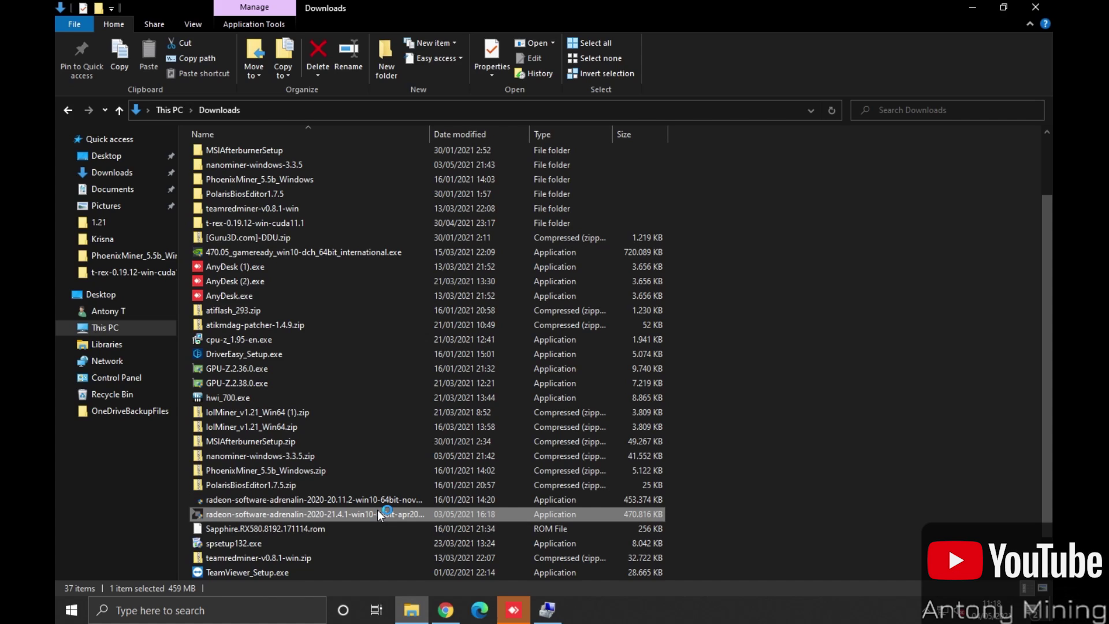
pyautogui.click(664, 382)
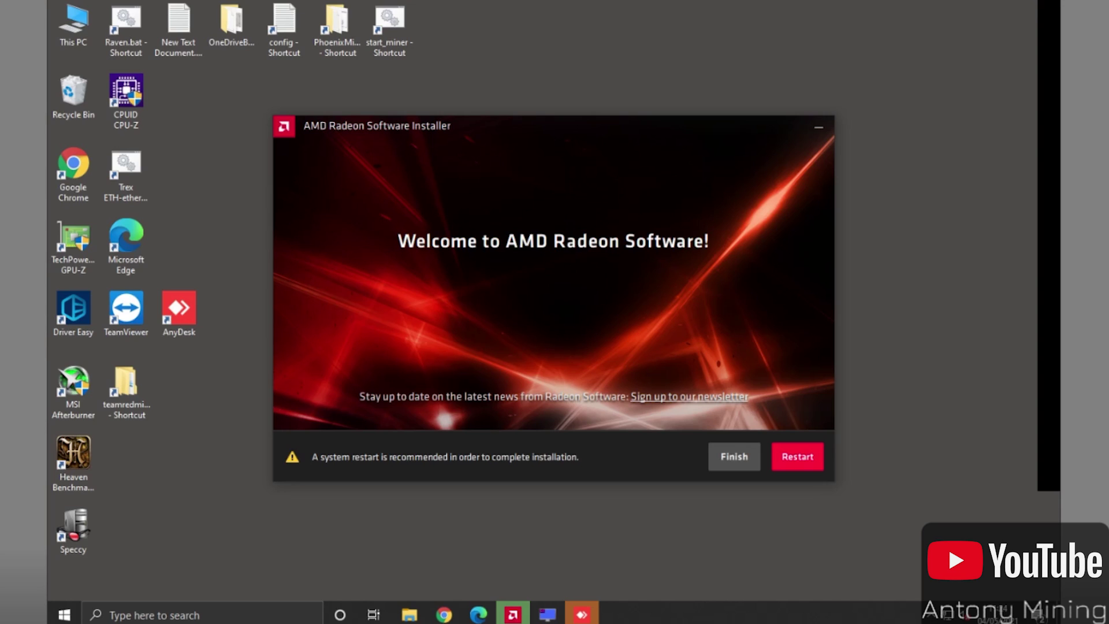
pyautogui.click(787, 460)
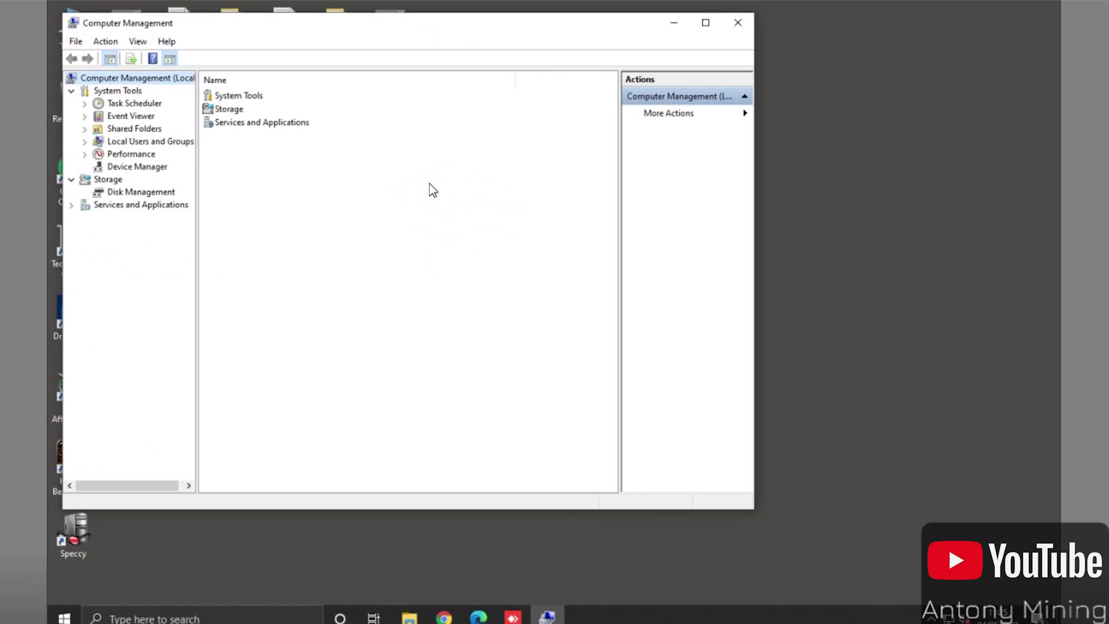
# - Check the status of the Radeon RX 570 display adapters in Device Manager and minimize Computer Management
pyautogui.click(145, 167)
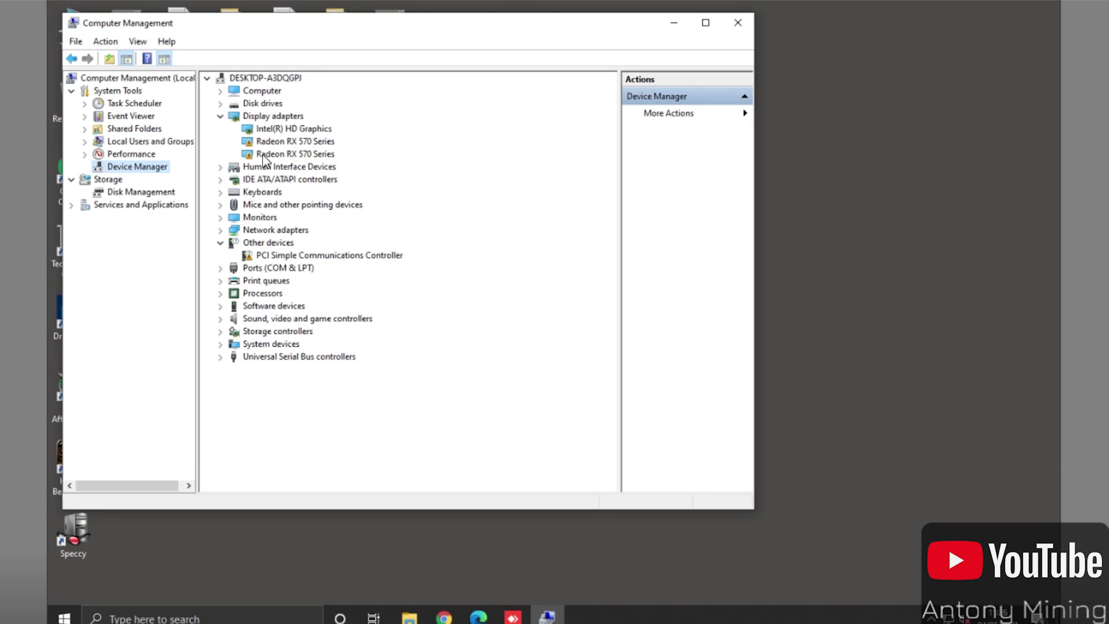
pyautogui.click(672, 26)
# - Try to run atikmdag-patcher.exe as administrator from the atikmdag-patcher-1.4.9 folder in Downloads, and minimize the folder window
pyautogui.doubleClick(81, 26)
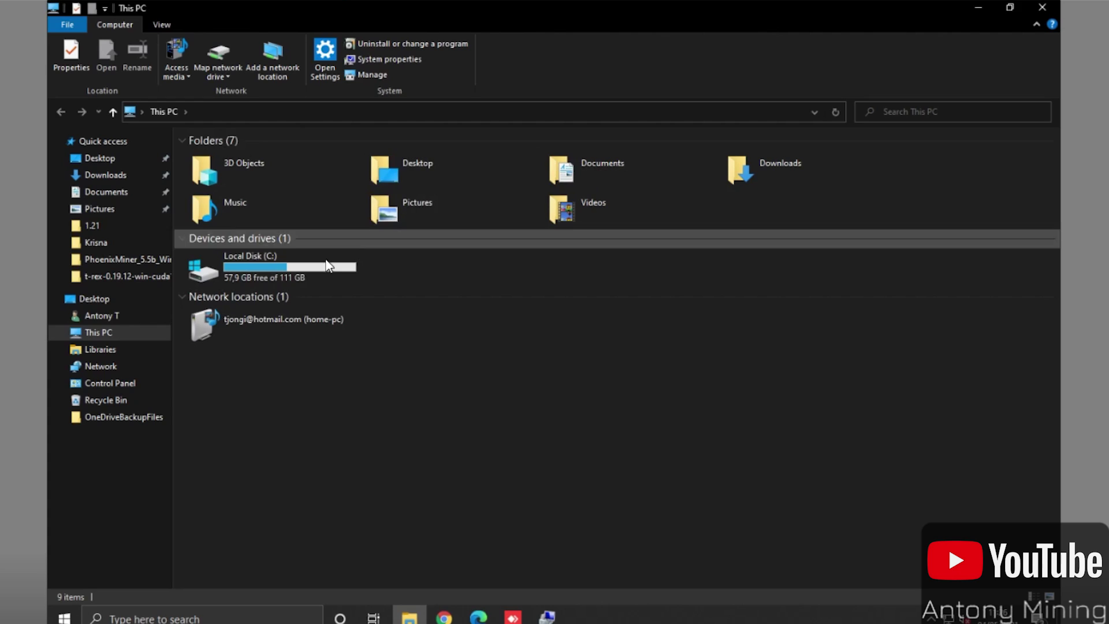
pyautogui.doubleClick(740, 162)
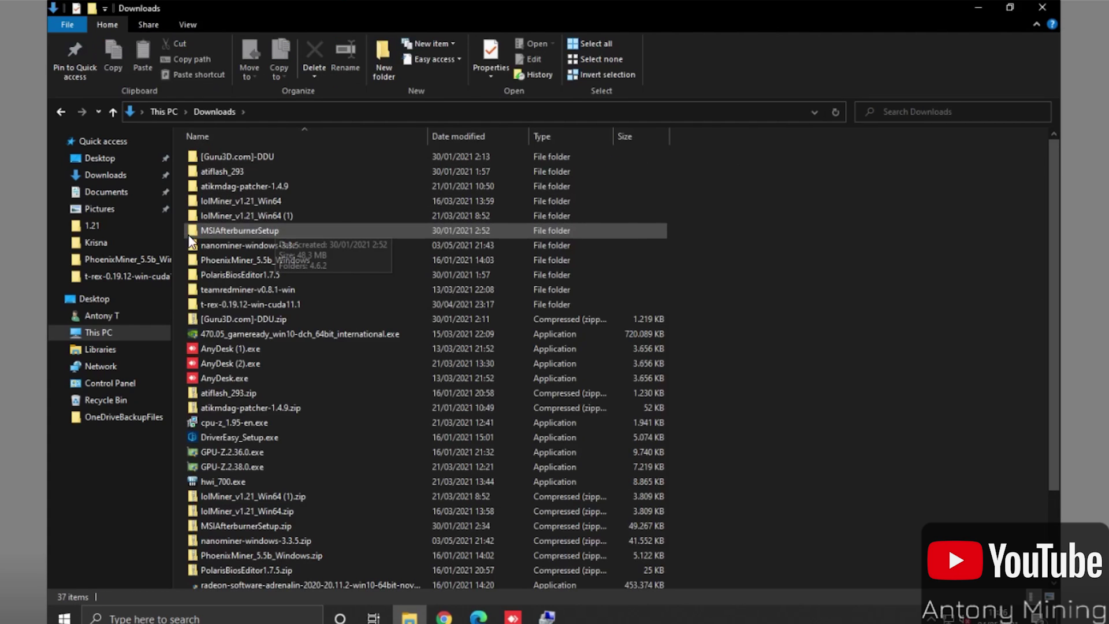
pyautogui.doubleClick(258, 187)
pyautogui.doubleClick(255, 156)
pyautogui.click(594, 353)
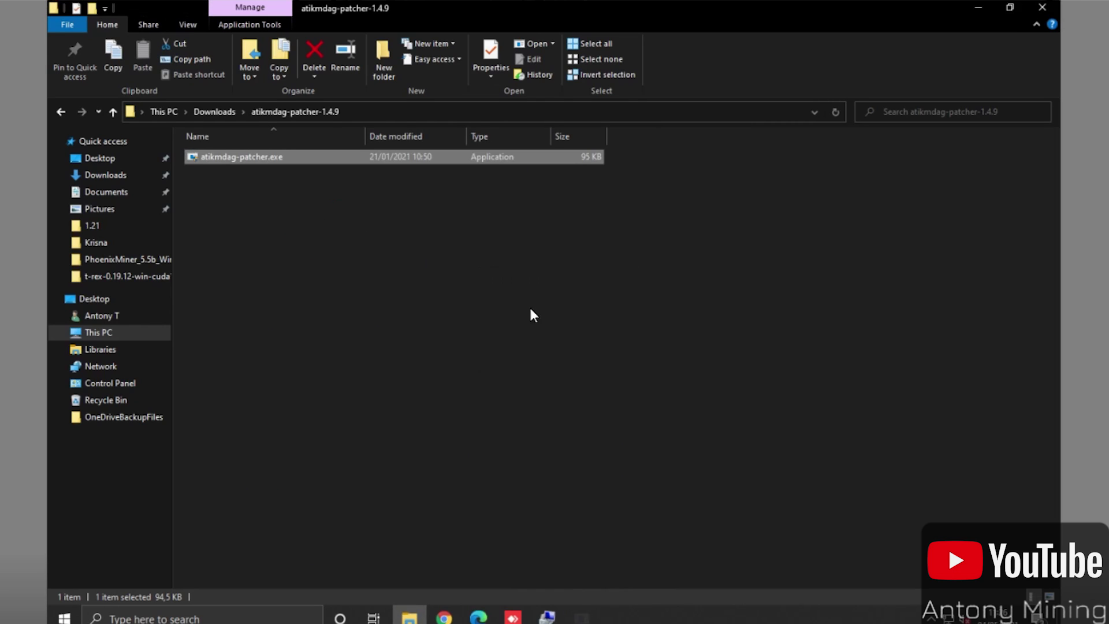
pyautogui.rightClick(263, 165)
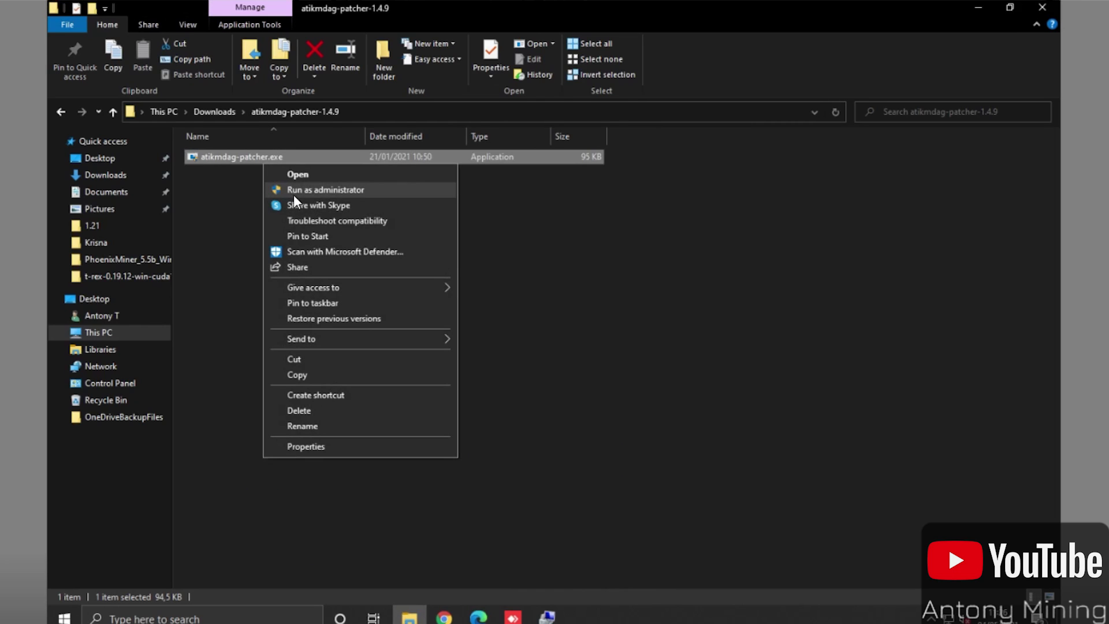
pyautogui.rightClick(250, 158)
pyautogui.click(285, 182)
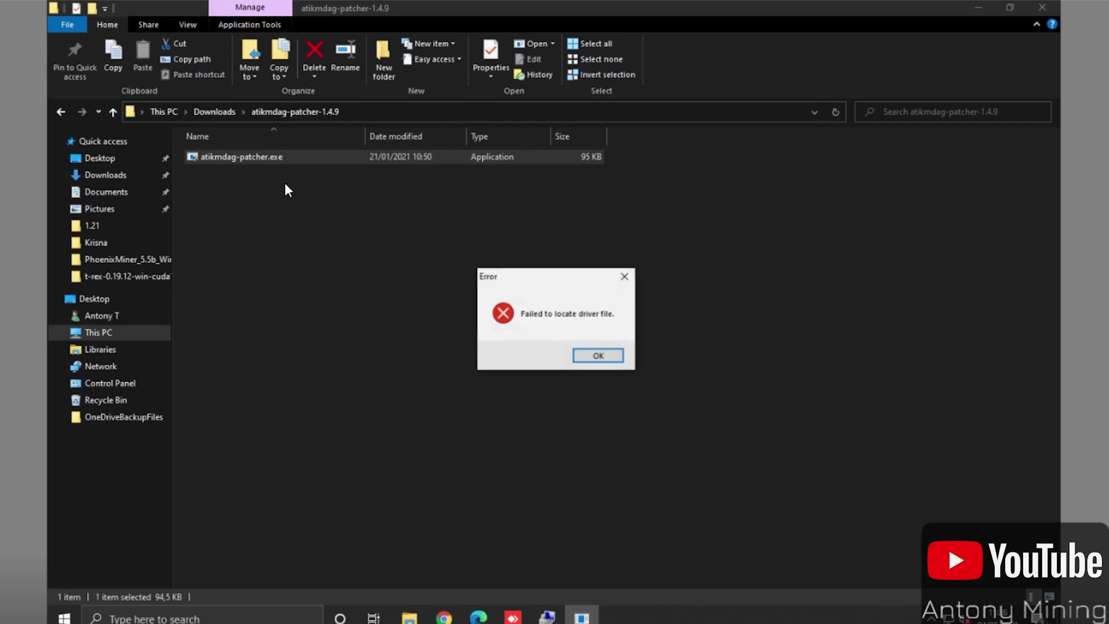
pyautogui.click(599, 356)
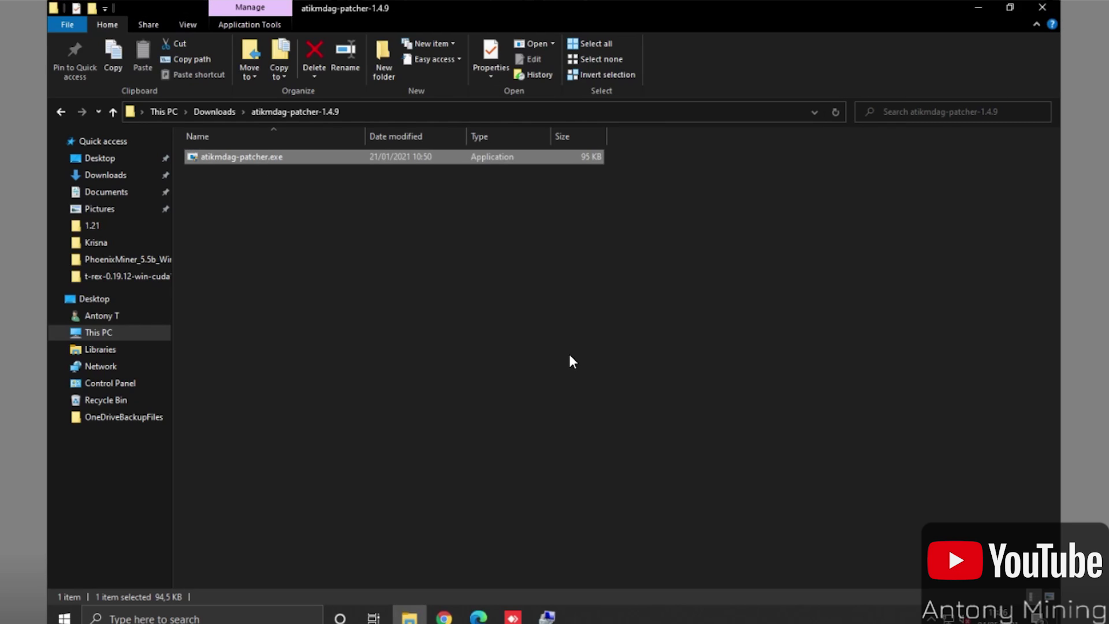
pyautogui.click(218, 115)
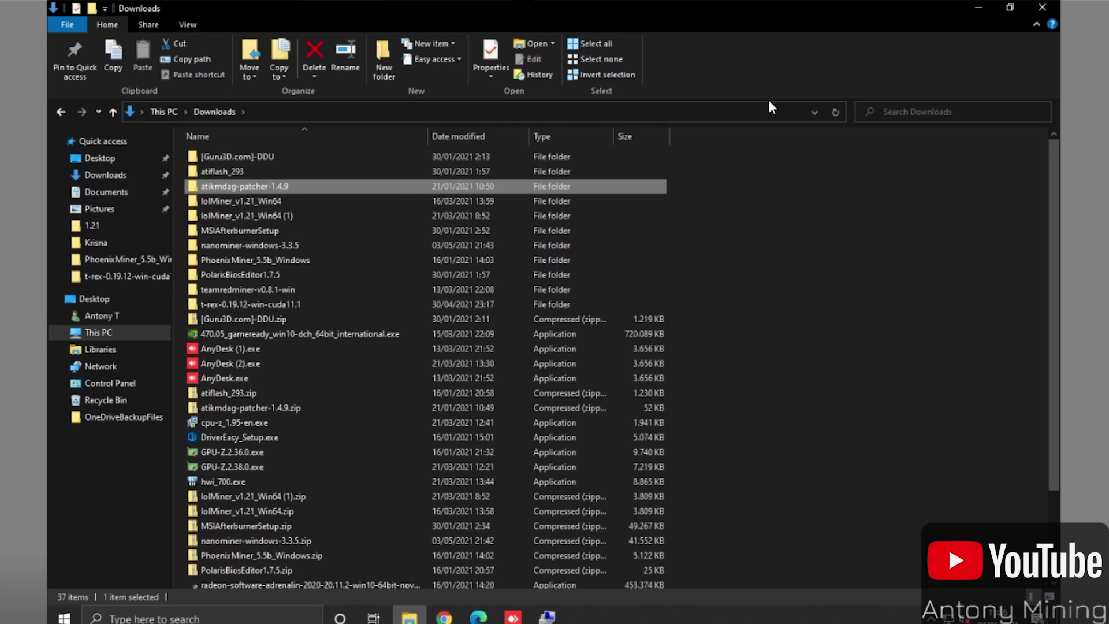
pyautogui.click(979, 7)
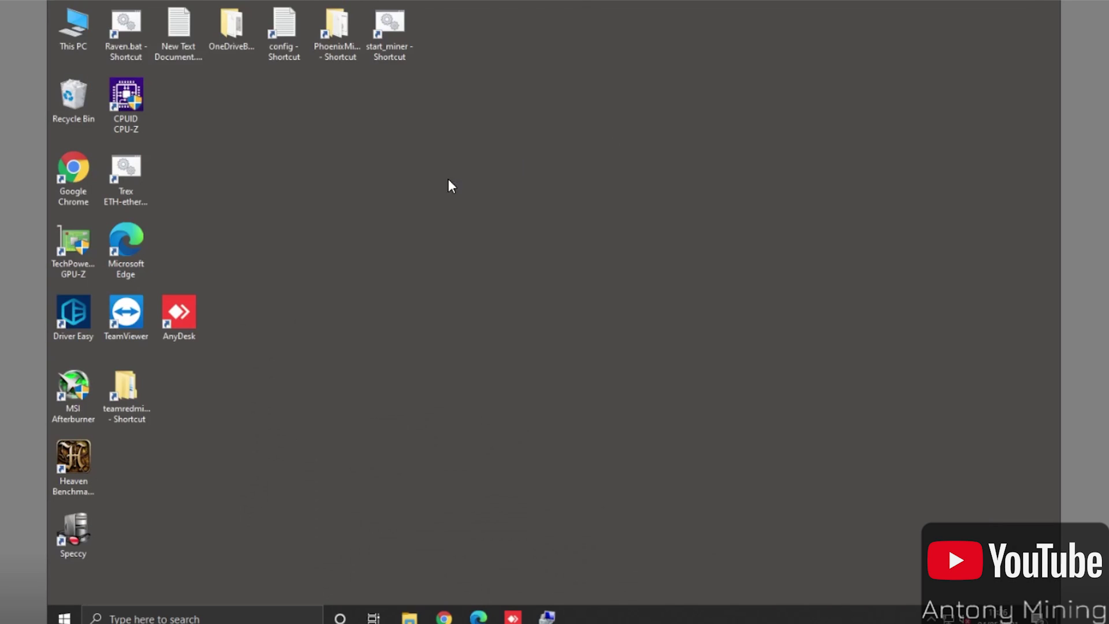
# - Reopen Computer Management from This PC to recheck the display adapters in Device Manager, and minimize it
pyautogui.rightClick(74, 36)
pyautogui.click(126, 74)
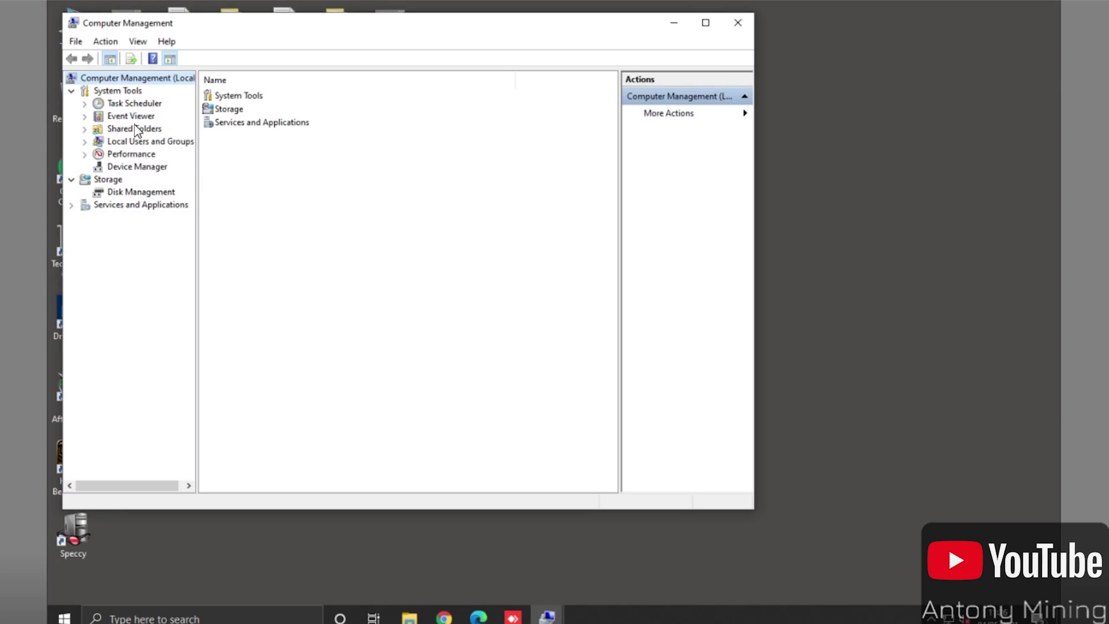
pyautogui.click(151, 167)
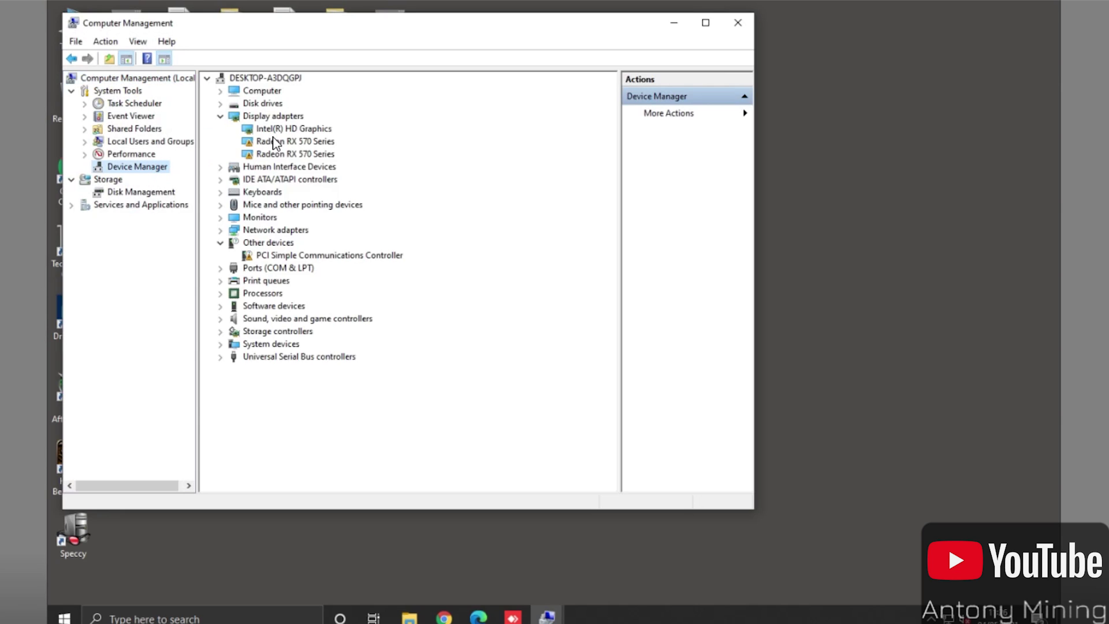
pyautogui.click(665, 27)
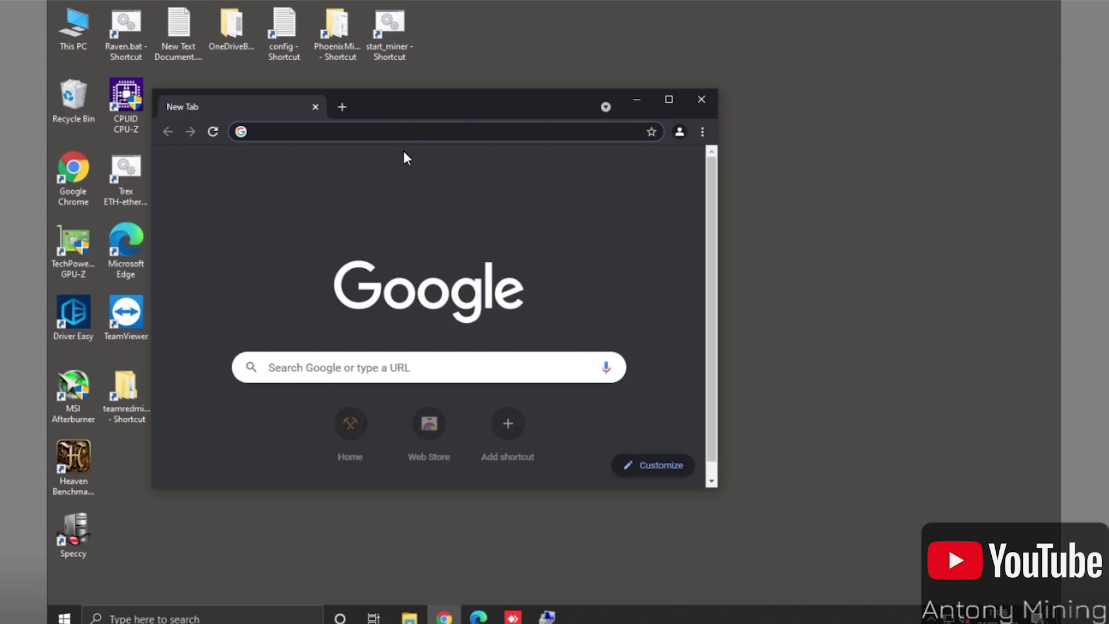
# - Search Google in Chrome for "atikmdag patcher" and open SourceForge's AMD/ATI Pixel Clock Patcher 1.4.10 page
pyautogui.click(417, 137)
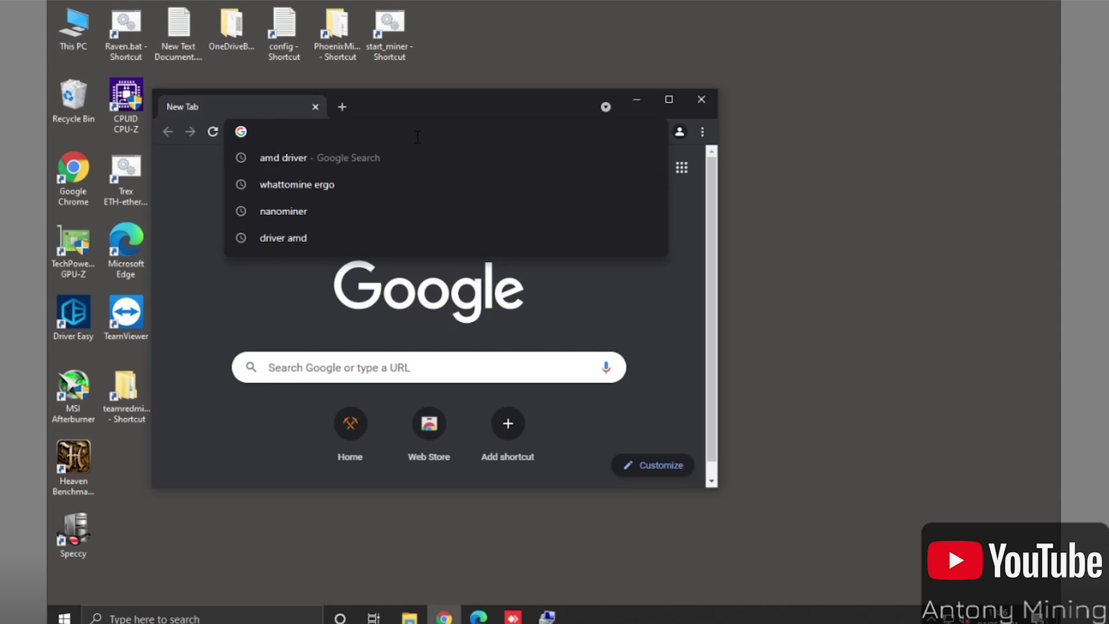
pyautogui.write('atikmdag')
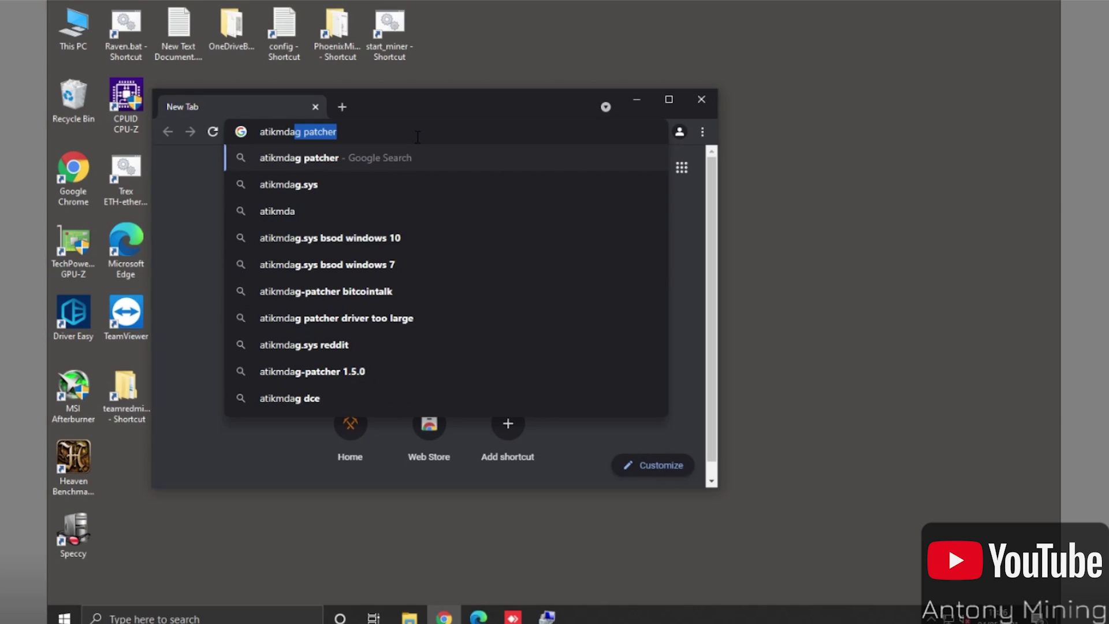
pyautogui.click(444, 166)
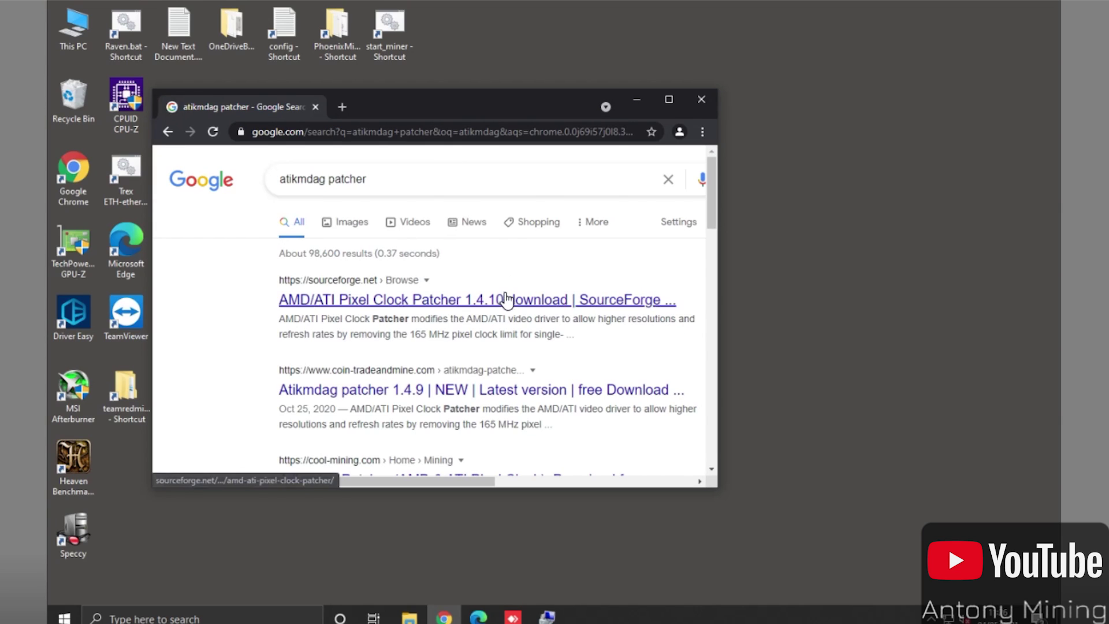
pyautogui.click(514, 306)
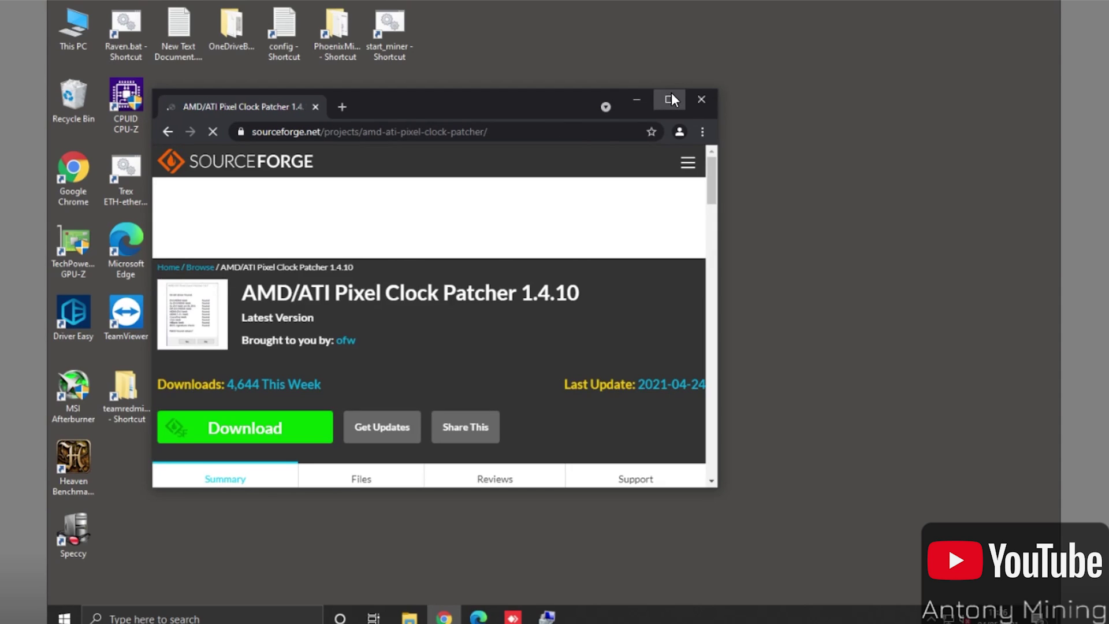
# - Maximize the browser and download atikmdag-patcher-1.4.10.zip from the SourceForge project page
pyautogui.click(670, 97)
pyautogui.scroll(-2, 220, 381)
pyautogui.moveTo(133, 399); pyautogui.dragTo(222, 398)
pyautogui.click(336, 384)
pyautogui.click(218, 229)
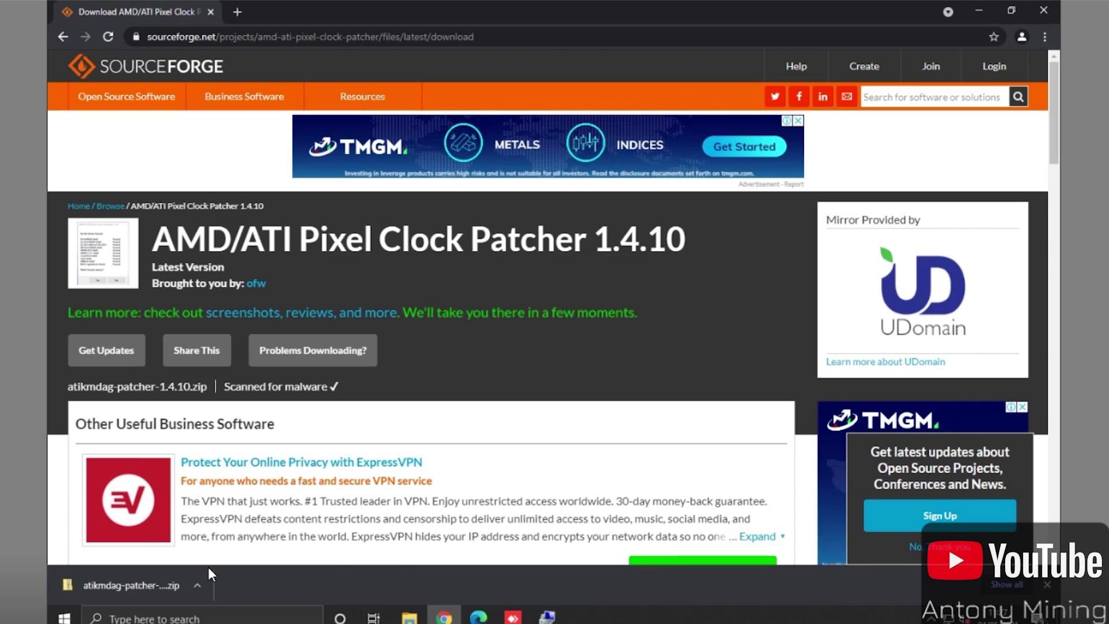
# - Show the downloaded atikmdag-patcher-1.4.10.zip in its folder and extract it to the atikmdag-patcher-1.4.10 folder in Downloads
pyautogui.click(197, 593)
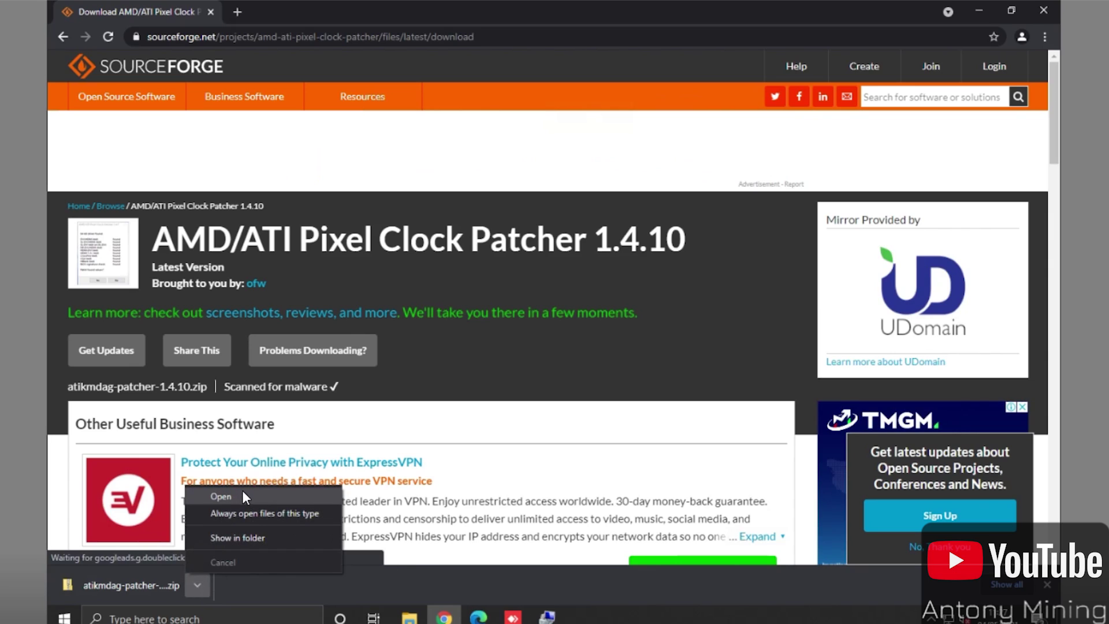
pyautogui.click(257, 535)
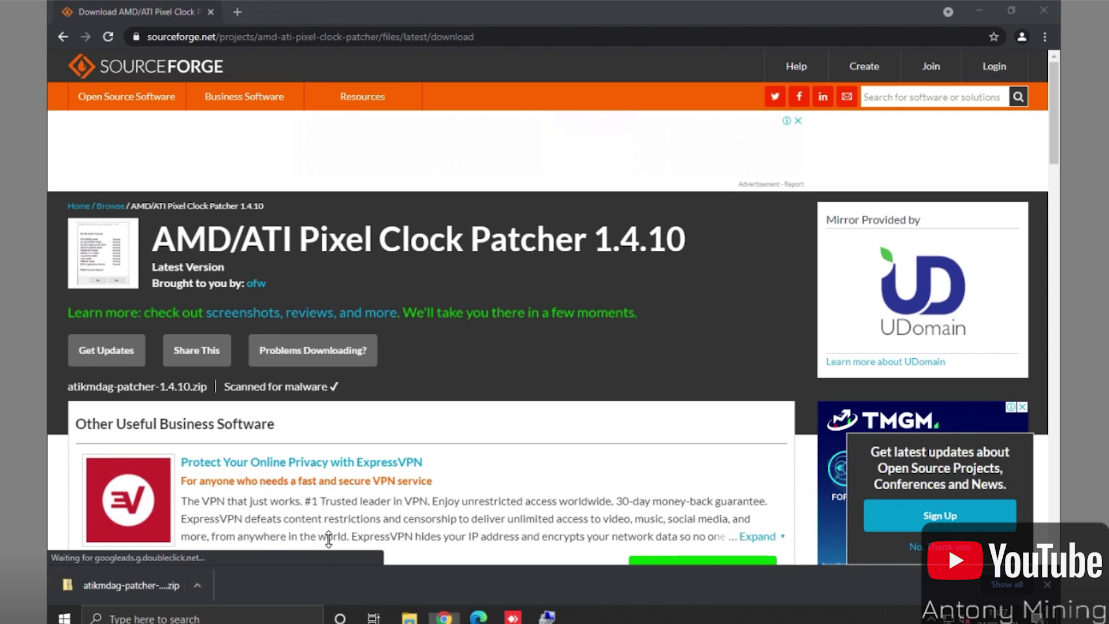
pyautogui.rightClick(310, 174)
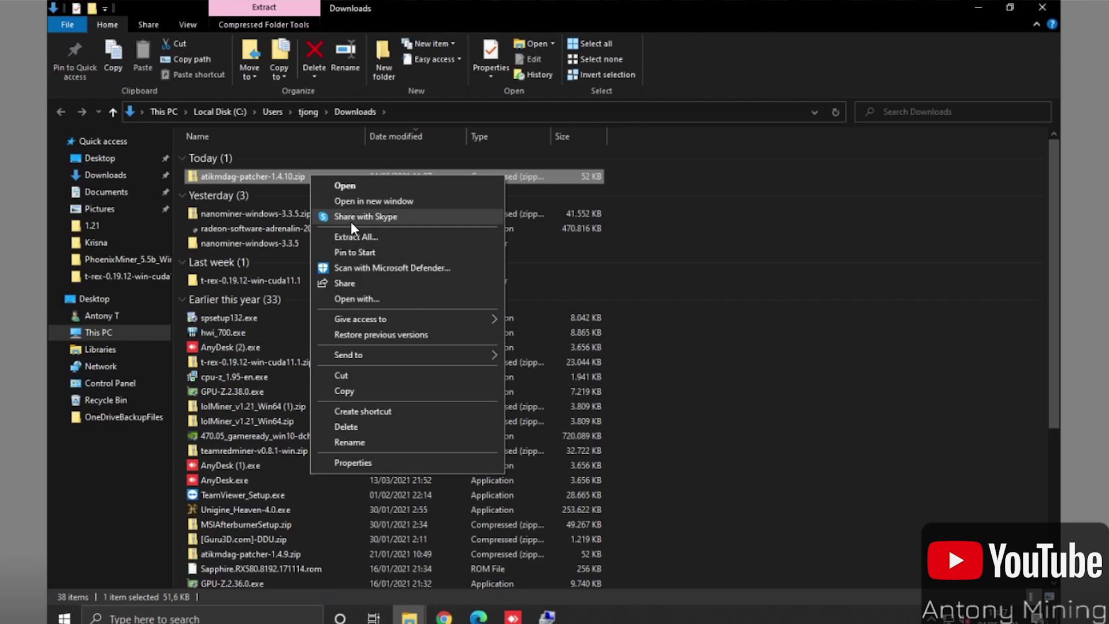
pyautogui.click(374, 237)
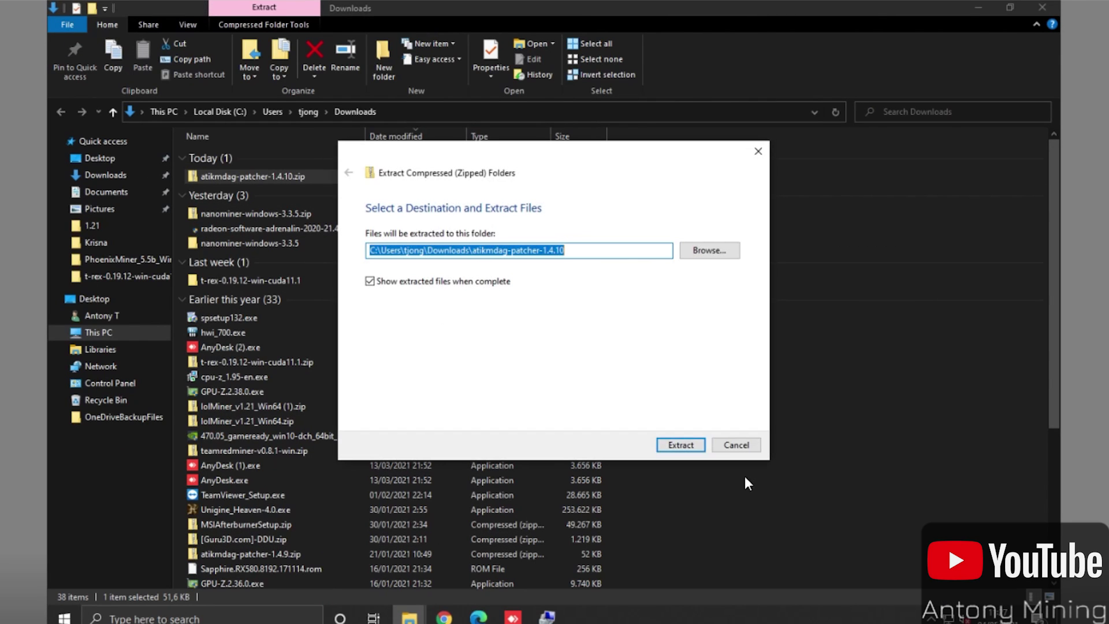
pyautogui.click(691, 448)
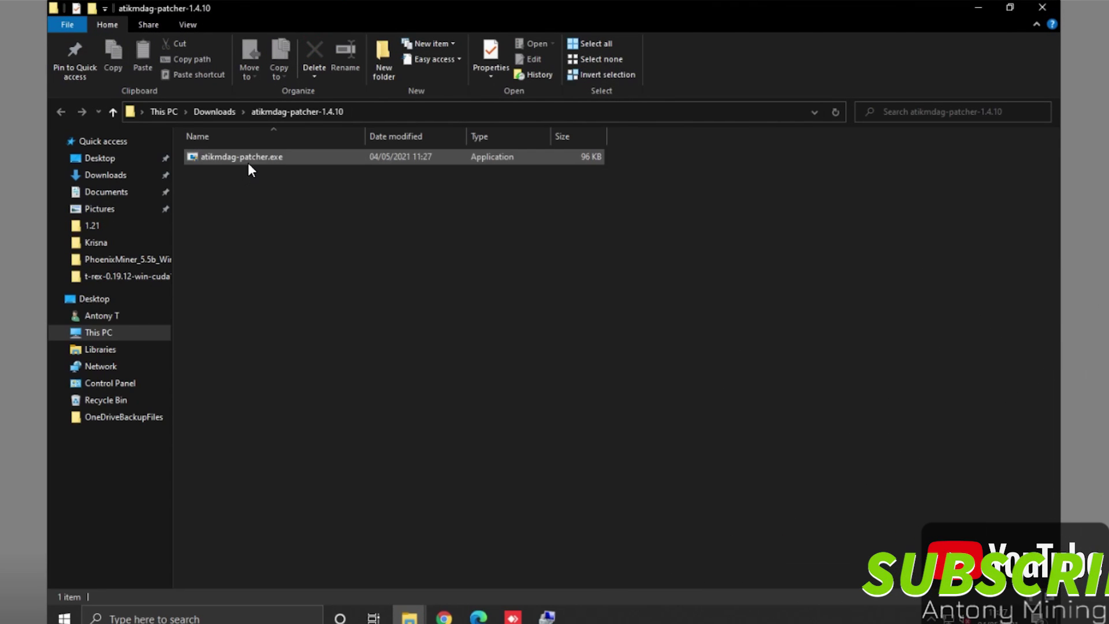
# - Run the extracted atikmdag-patcher.exe despite the SmartScreen block, patch the found driver values, and close the folder and browser windows
pyautogui.doubleClick(248, 161)
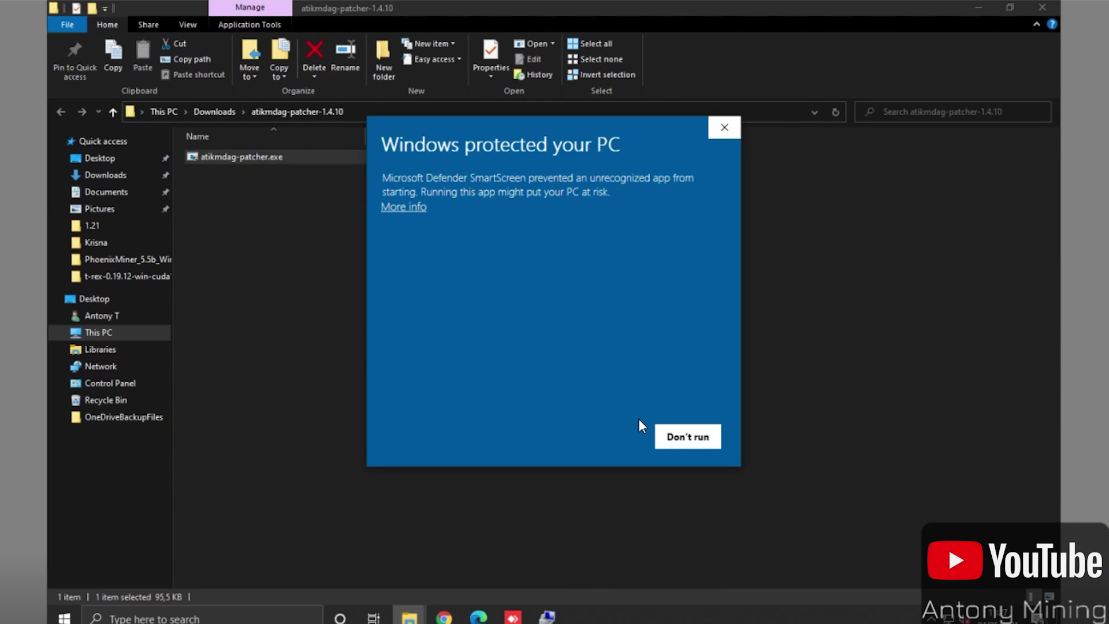
pyautogui.click(405, 208)
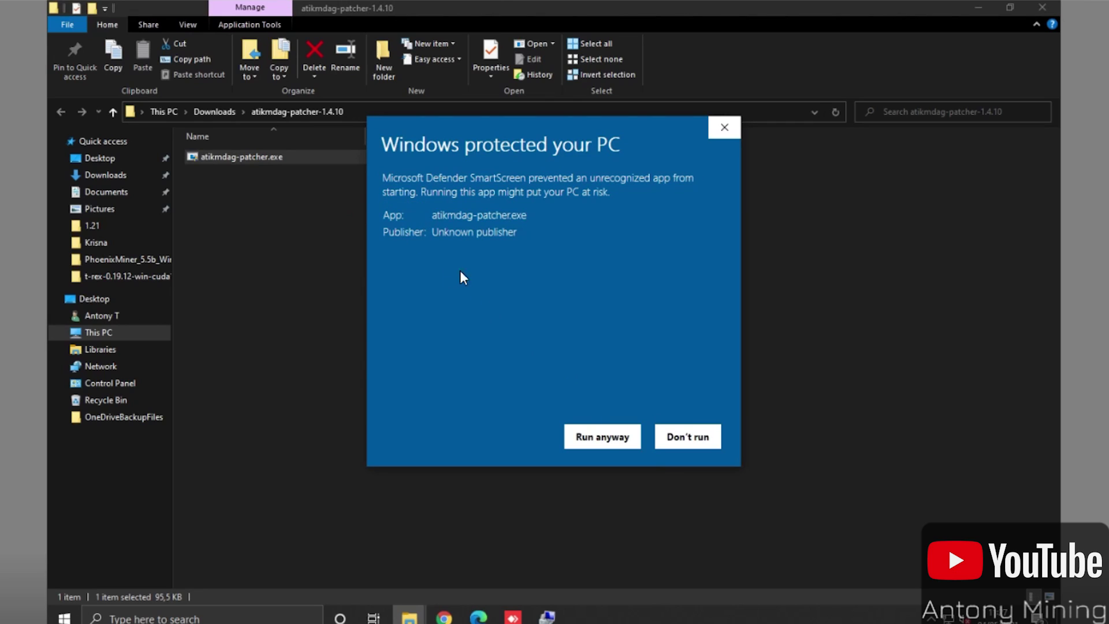
pyautogui.click(594, 431)
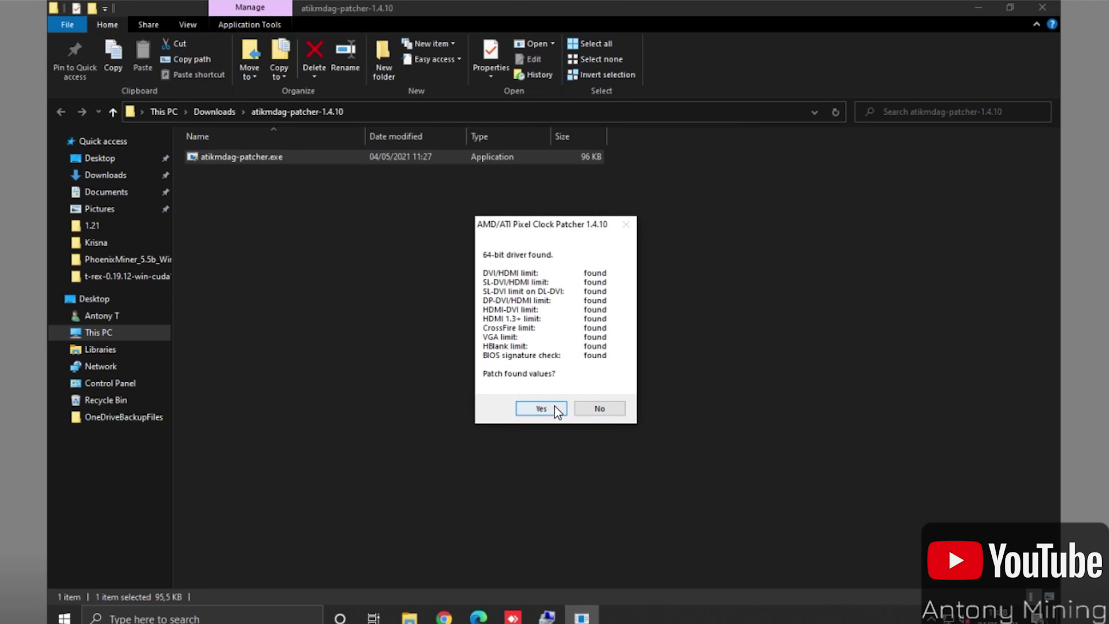
pyautogui.click(541, 408)
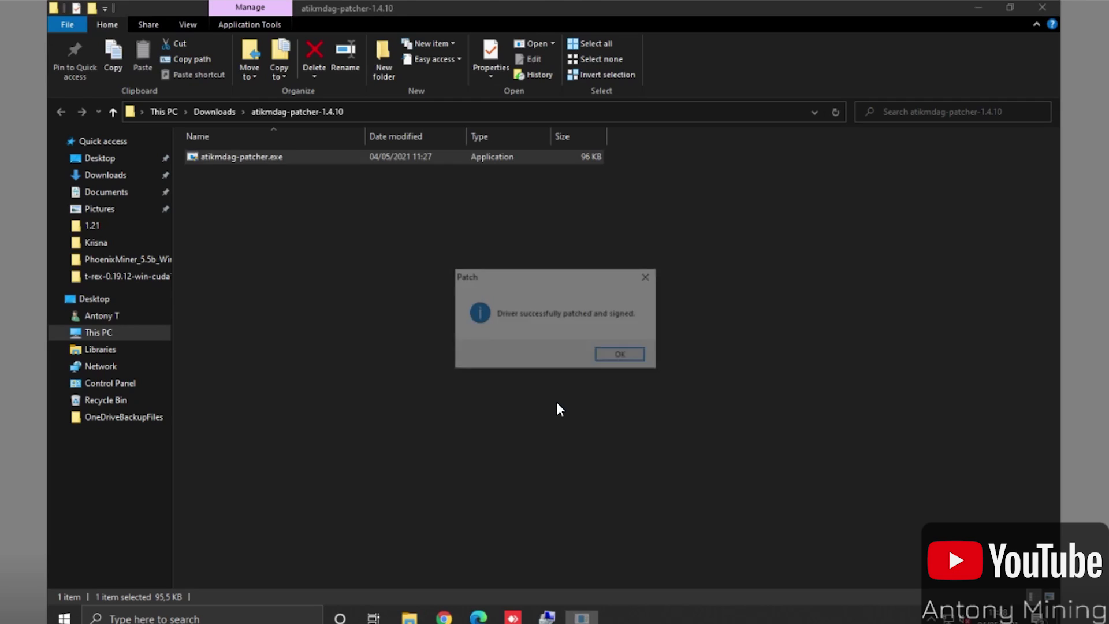
pyautogui.click(614, 357)
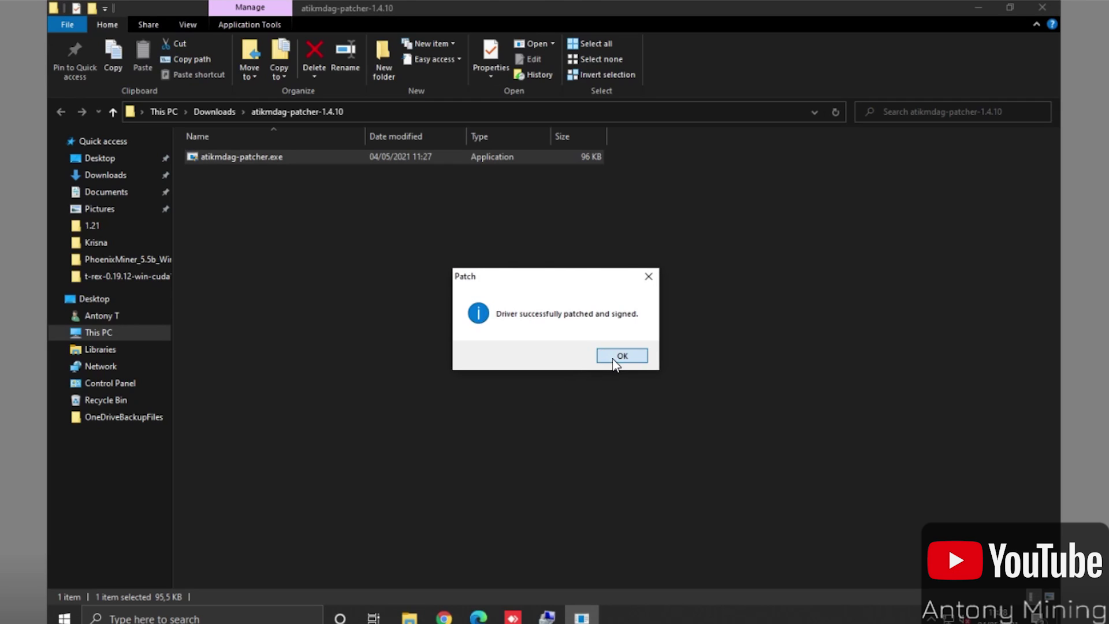
pyautogui.click(1042, 8)
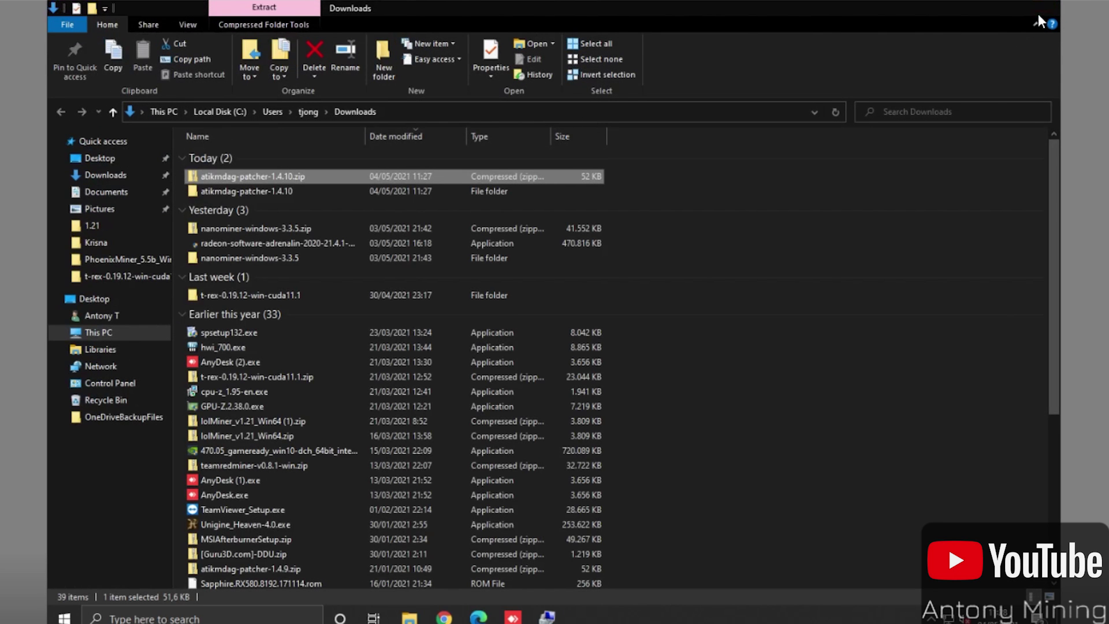
pyautogui.click(1040, 10)
pyautogui.click(1044, 12)
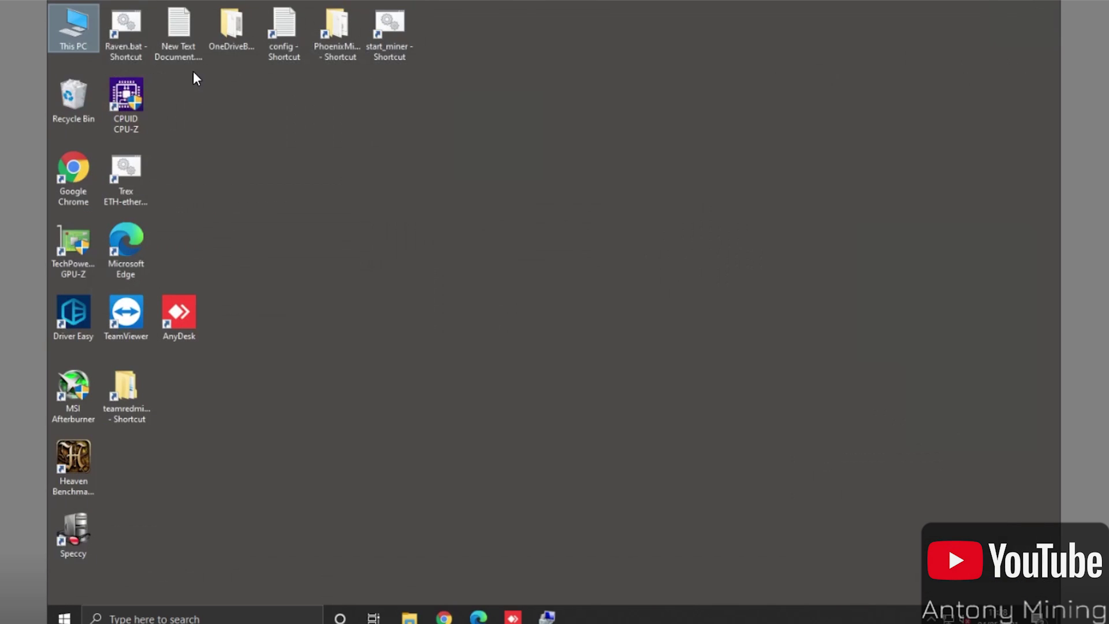
# - Check the patched Radeon RX 570 adapters in Device Manager and restart the computer to apply the patch
pyautogui.rightClick(75, 37)
pyautogui.click(110, 78)
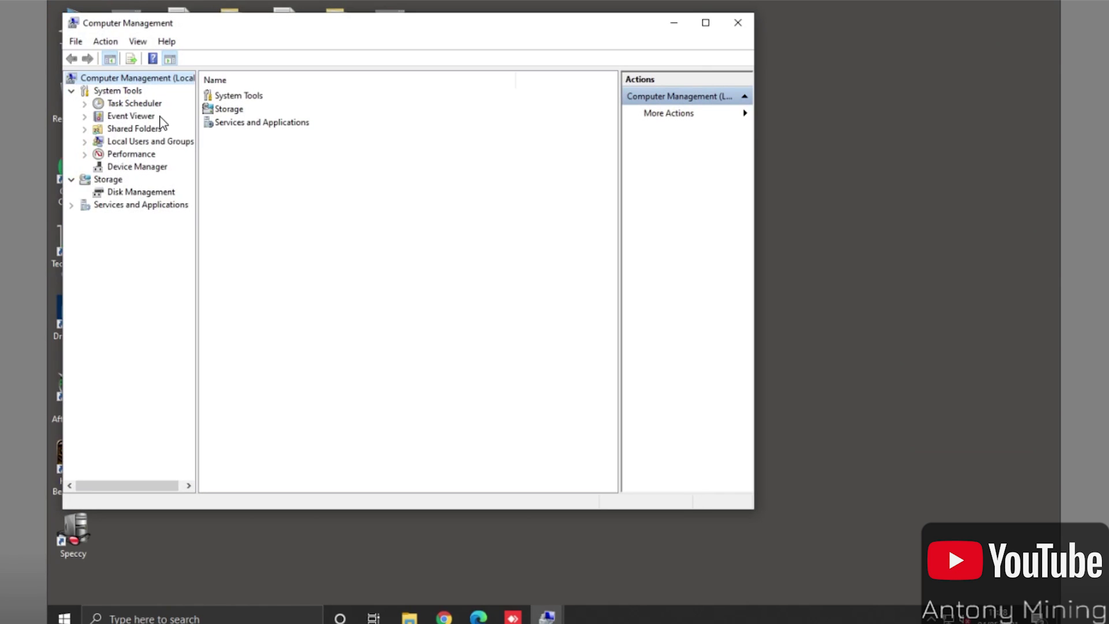
pyautogui.click(161, 167)
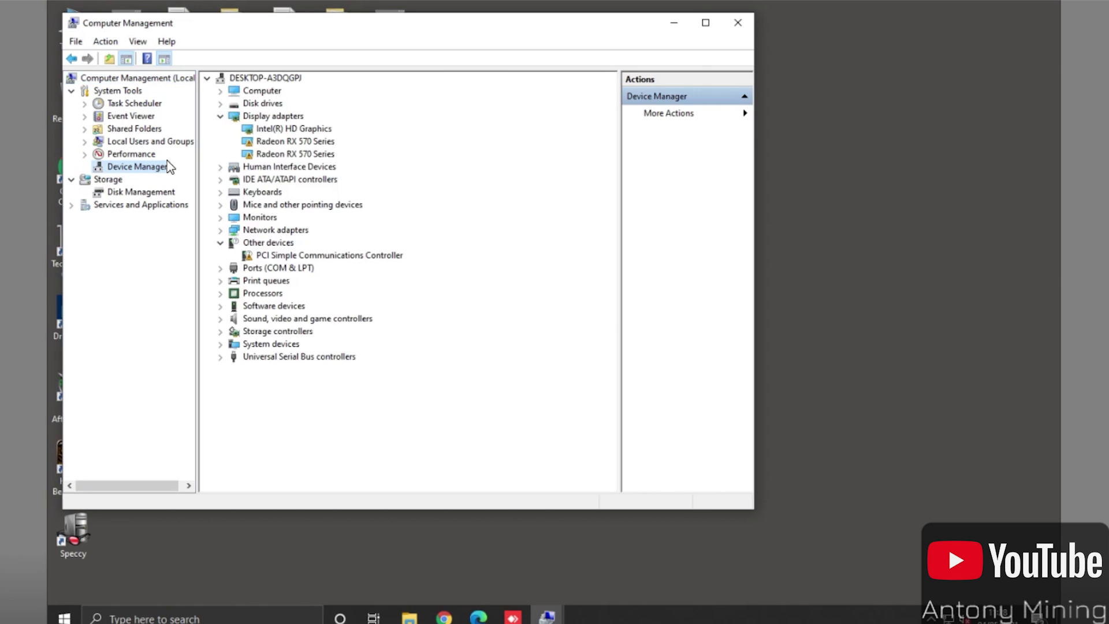
pyautogui.click(63, 616)
pyautogui.click(68, 588)
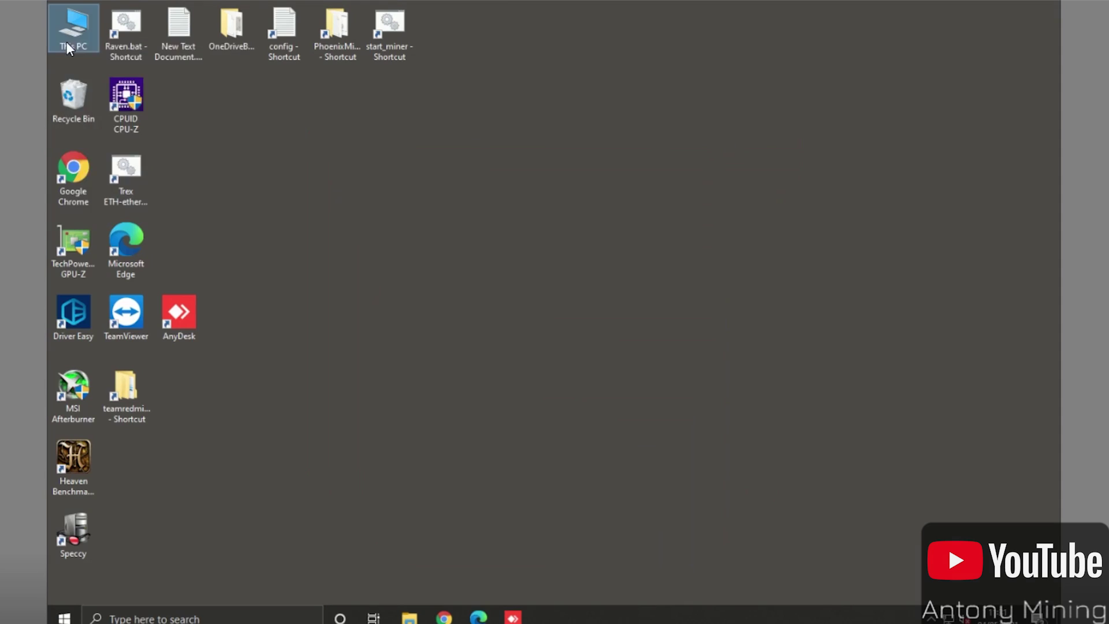
# - Open Device Manager through This PC's management console and expand Display adapters to verify both Radeon RX 570 cards
pyautogui.rightClick(68, 39)
pyautogui.click(108, 84)
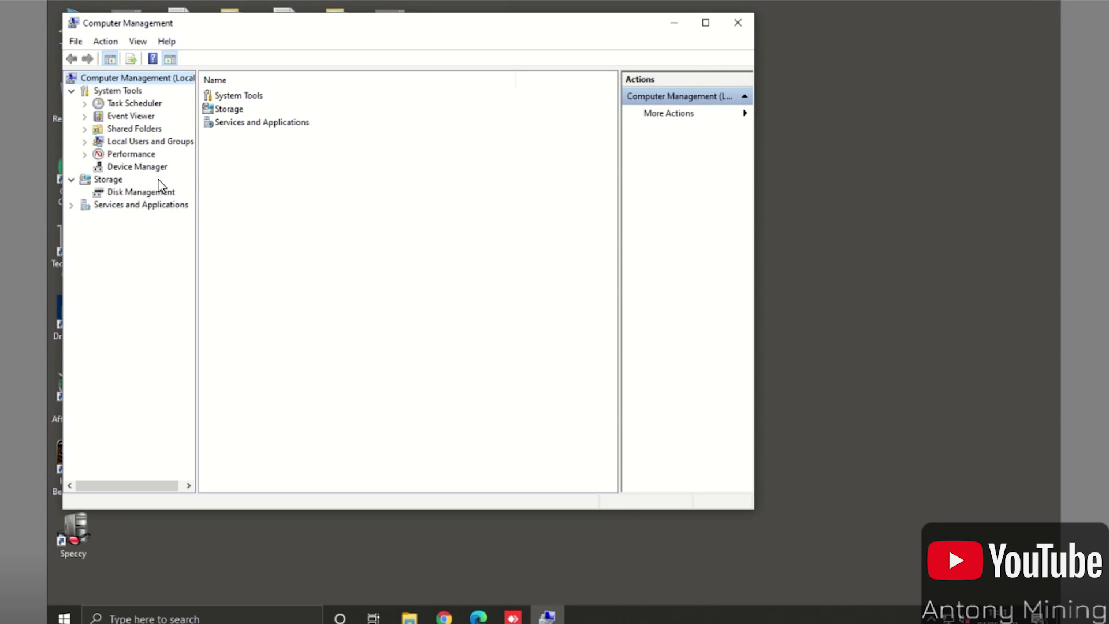
pyautogui.click(149, 167)
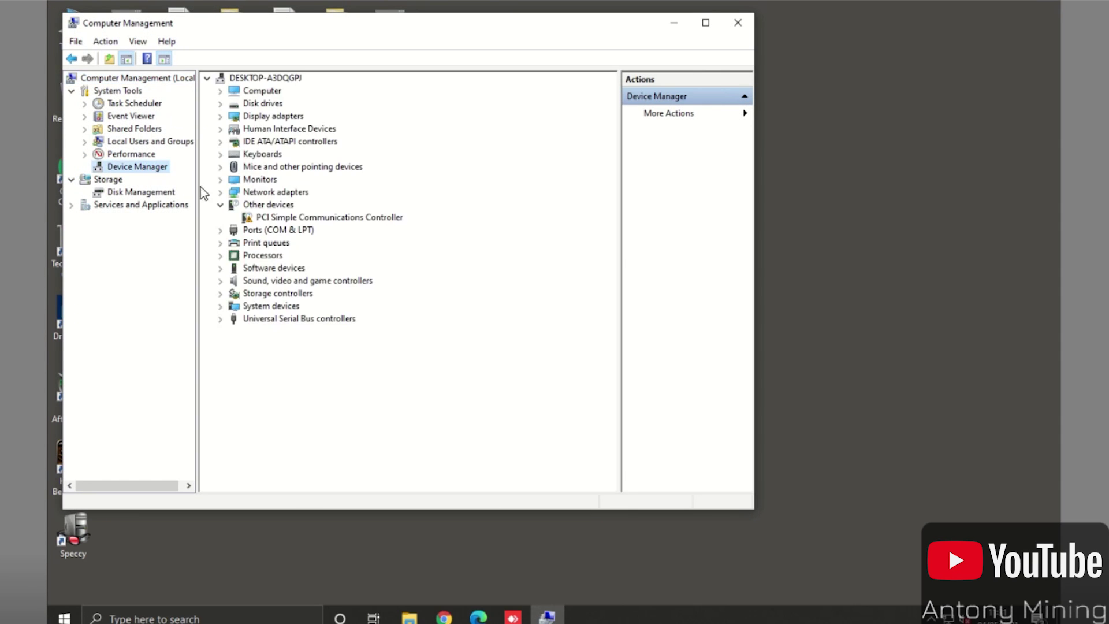
pyautogui.doubleClick(284, 116)
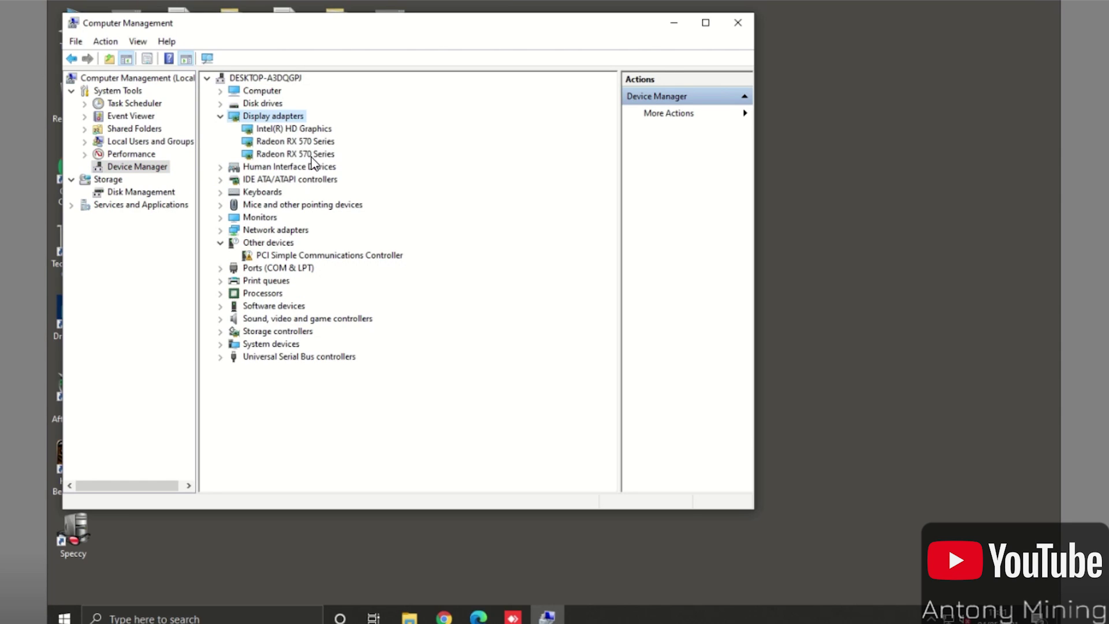
# - Close Computer Management and inspect the Radeon RX 570 card's specifications in TechPowerUp GPU-Z, closing it when done
pyautogui.click(738, 22)
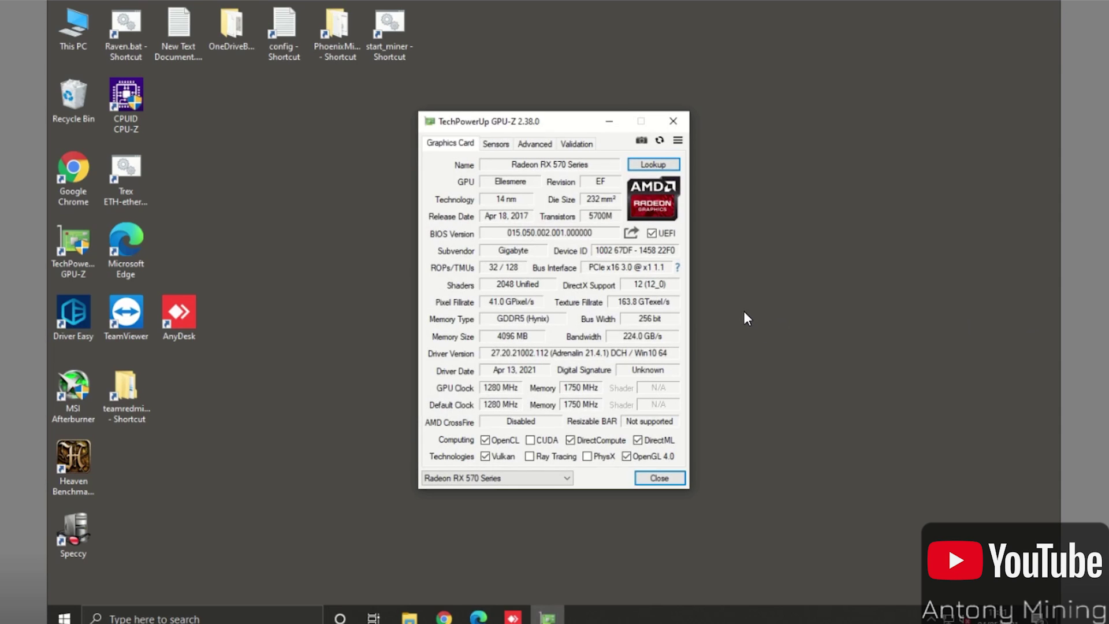
pyautogui.moveTo(541, 286)
pyautogui.click(658, 478)
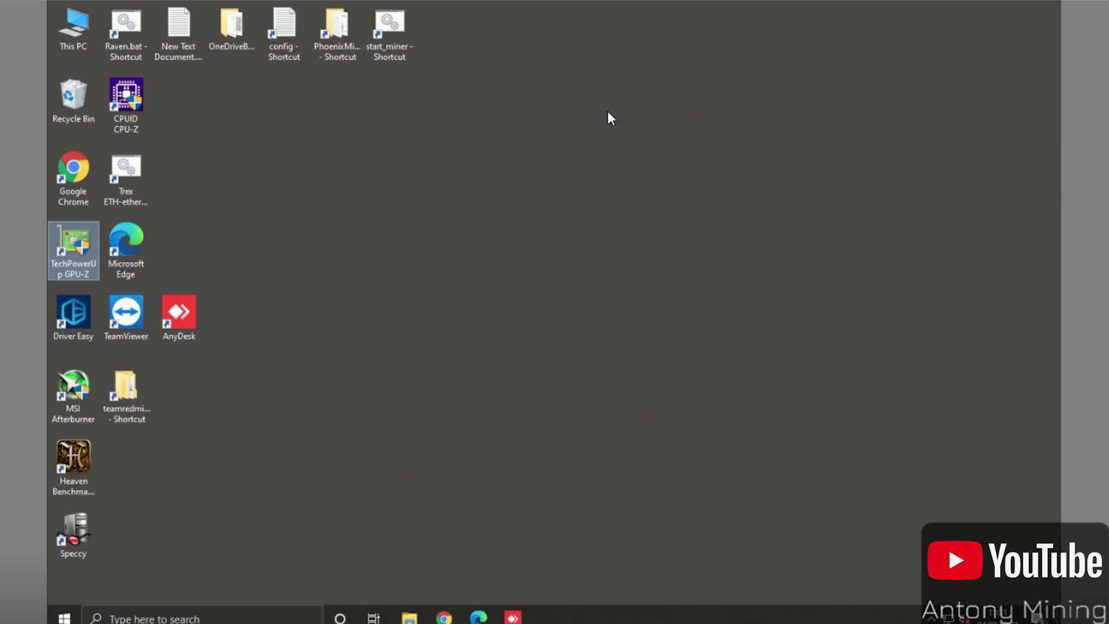
# - Open AMD Radeon Software from the desktop, skip its quick setup, and go to its settings
pyautogui.rightClick(607, 111)
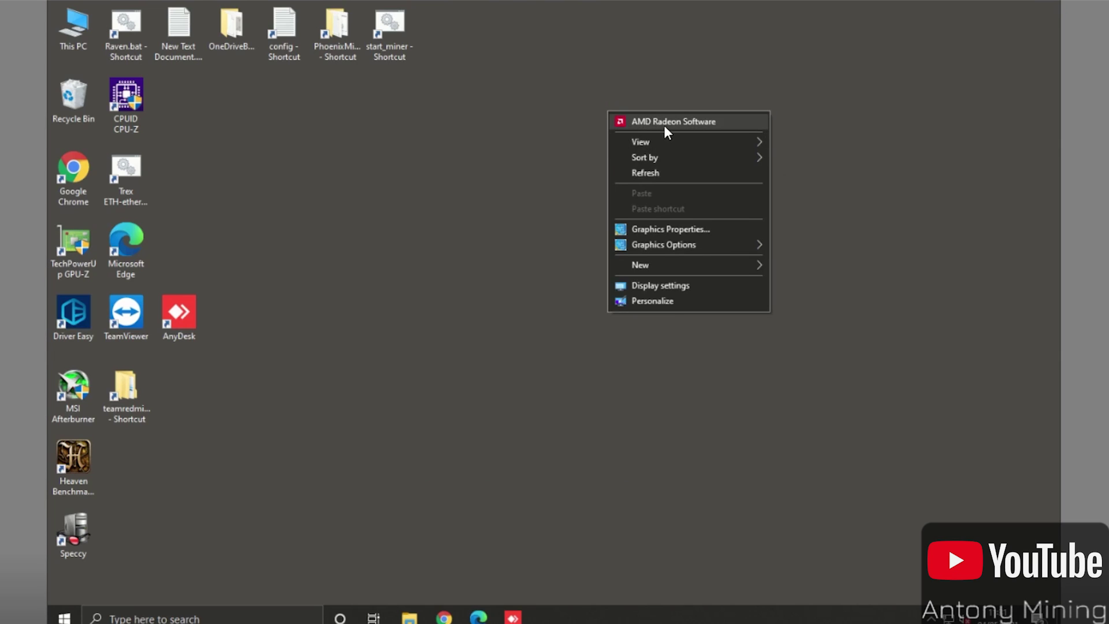
pyautogui.click(664, 126)
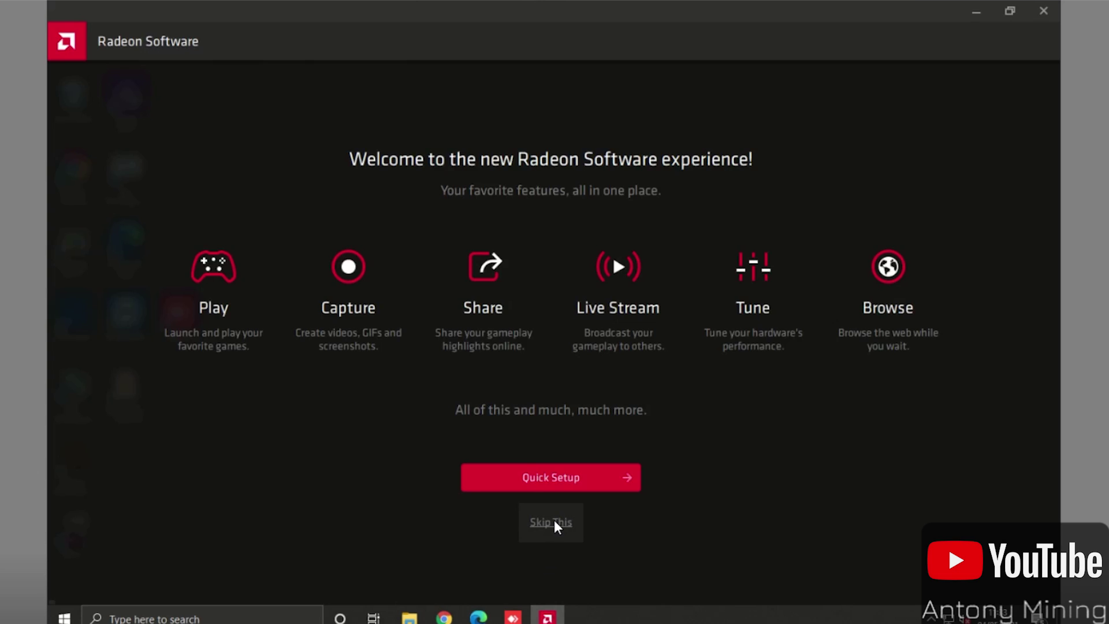
pyautogui.click(552, 522)
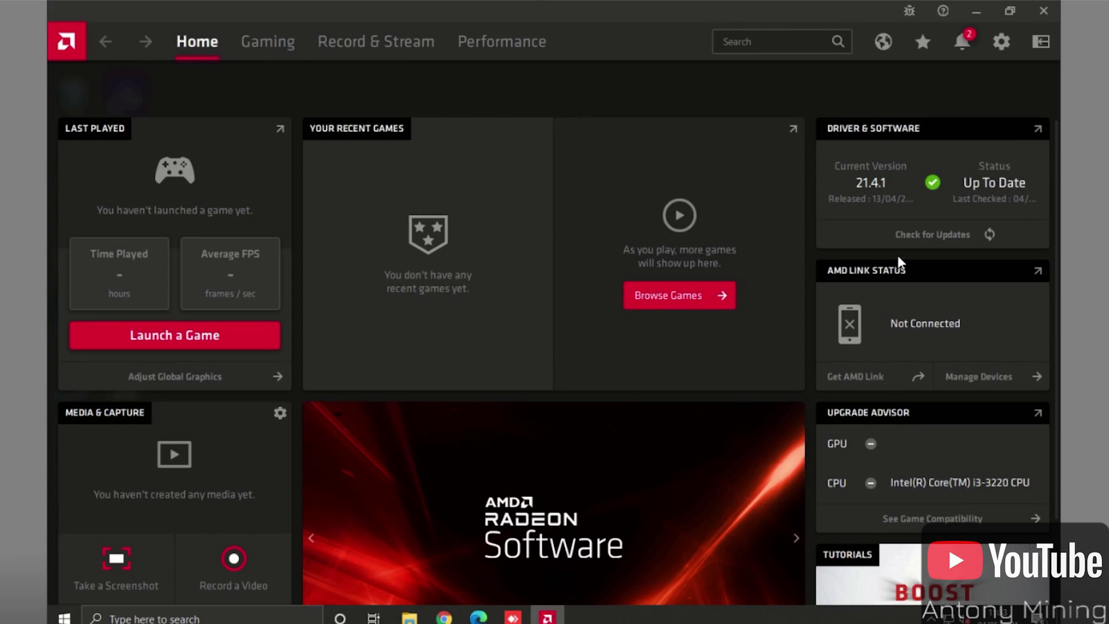
pyautogui.click(1001, 42)
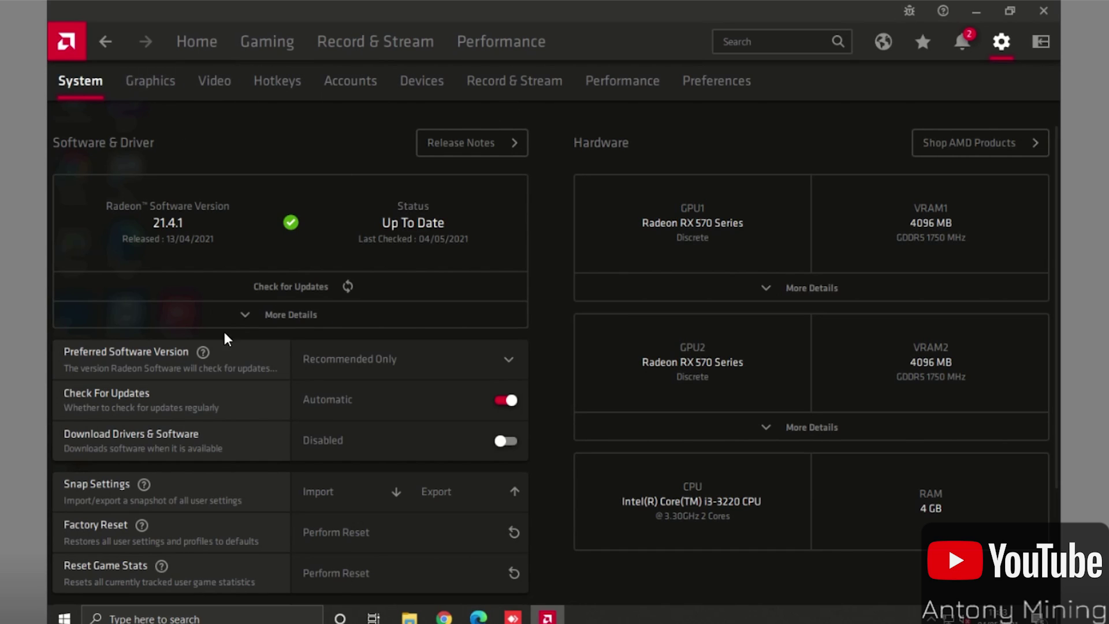
# - Set GPU 1's GPU Workload to Compute in the advanced graphics settings and restart Radeon Software to apply it
pyautogui.click(160, 82)
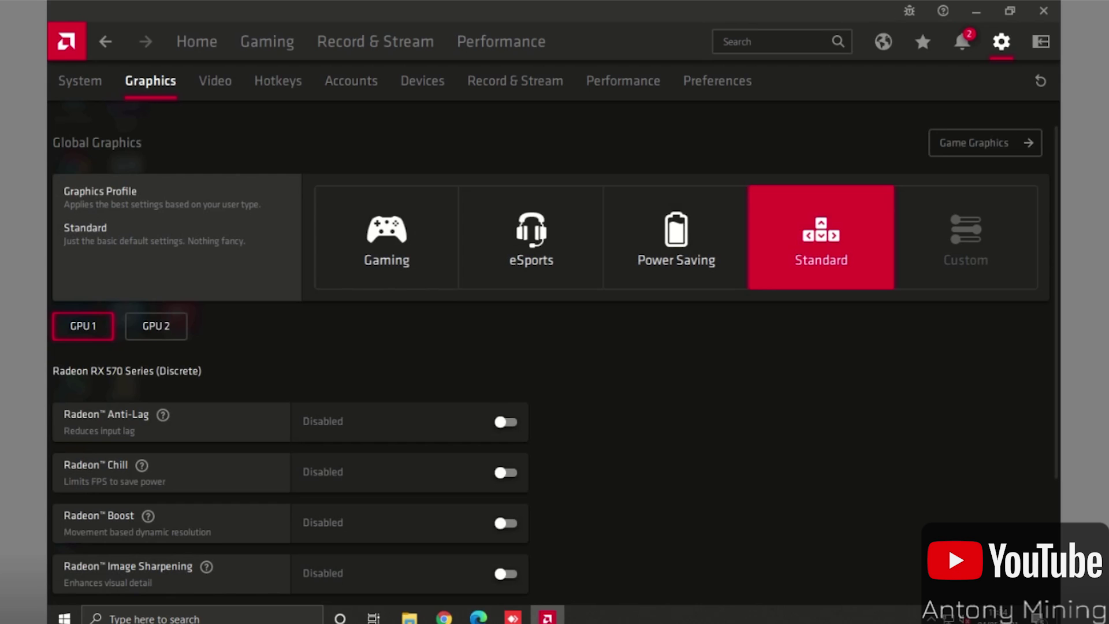
pyautogui.scroll(-3, 614, 438)
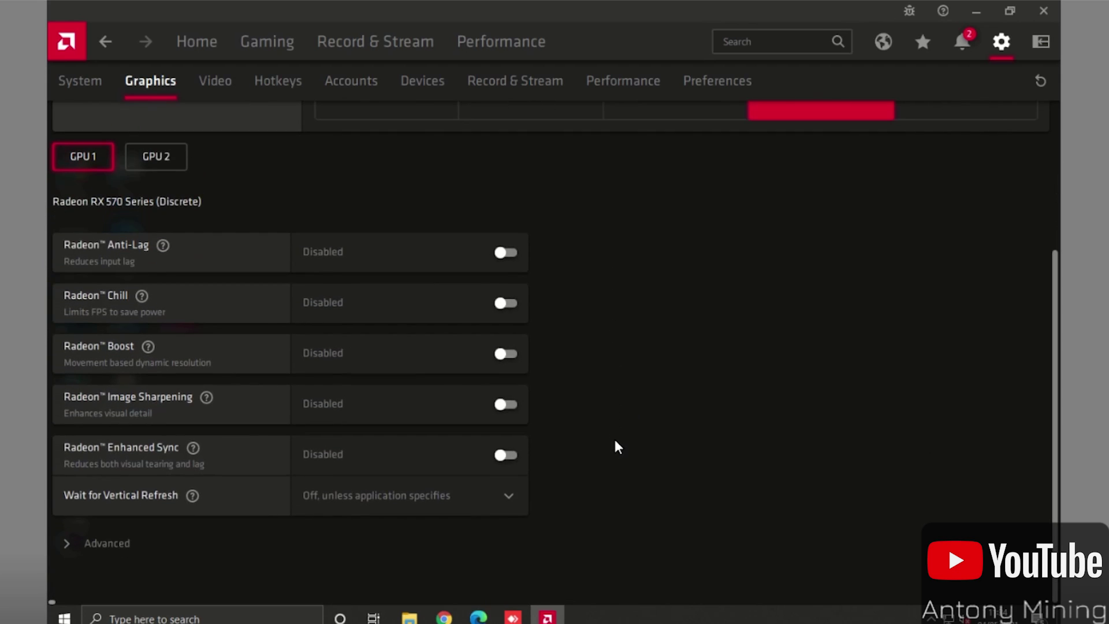
pyautogui.click(91, 544)
pyautogui.scroll(-9, 129, 522)
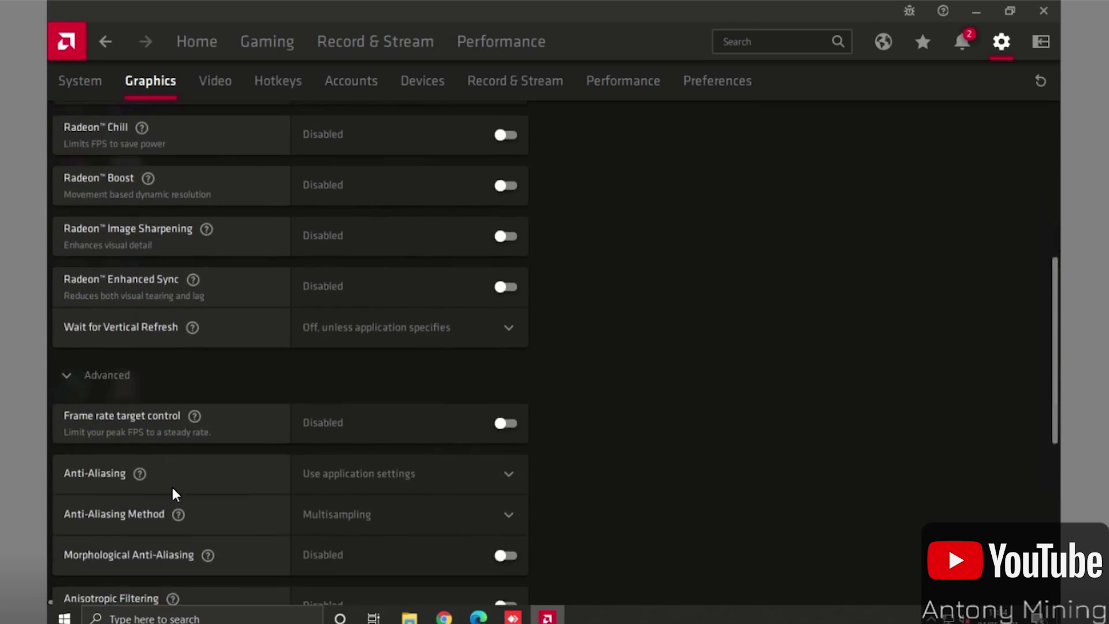
pyautogui.scroll(-2, 200, 460)
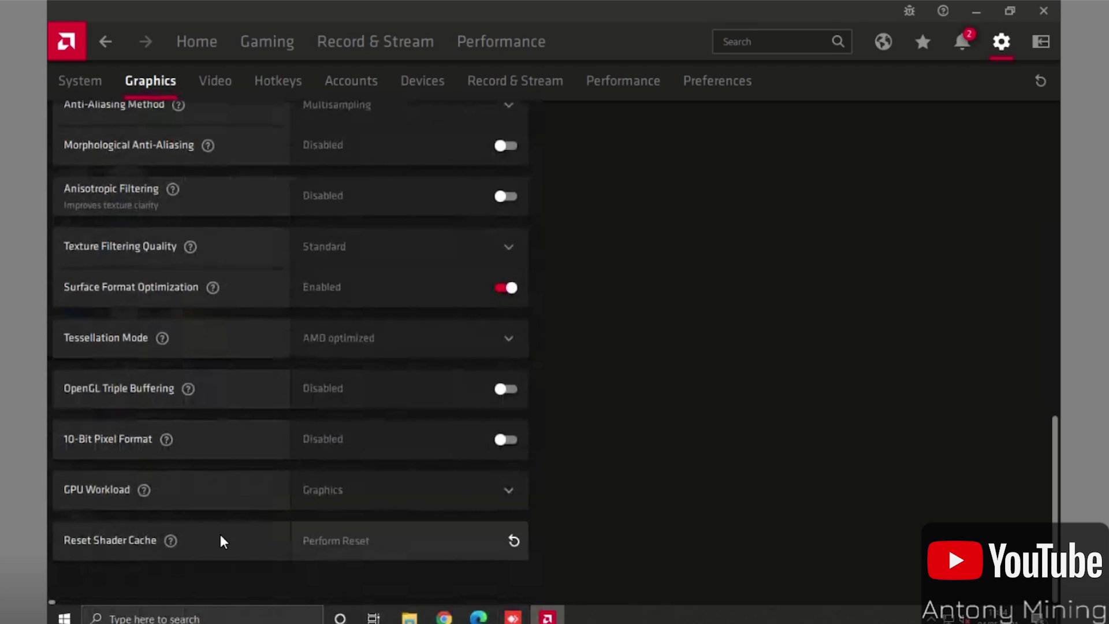
pyautogui.click(415, 499)
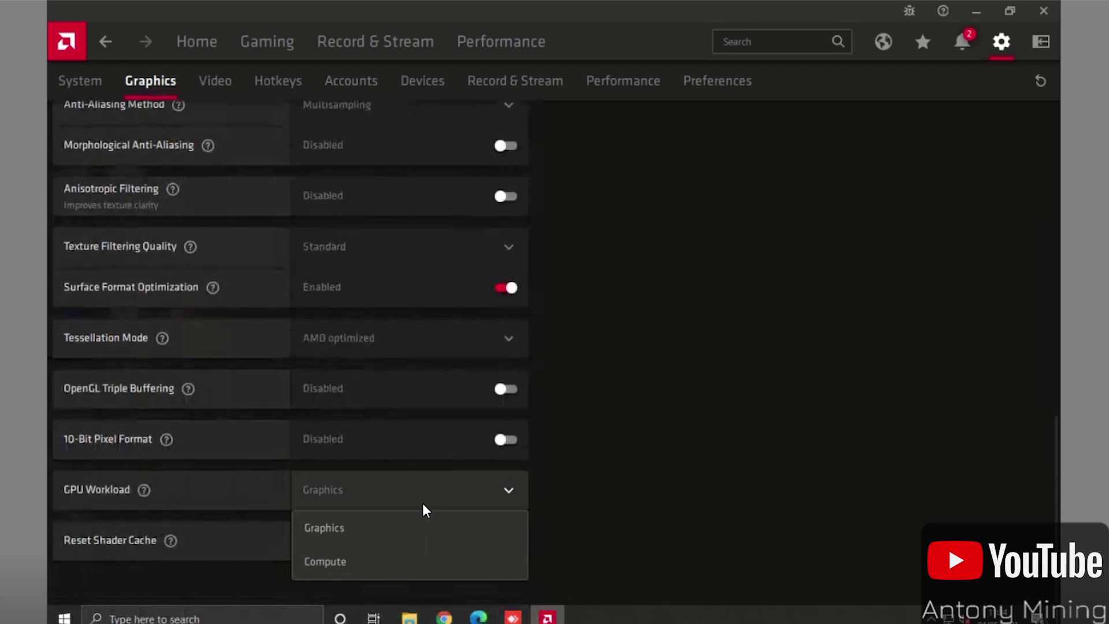
pyautogui.click(396, 561)
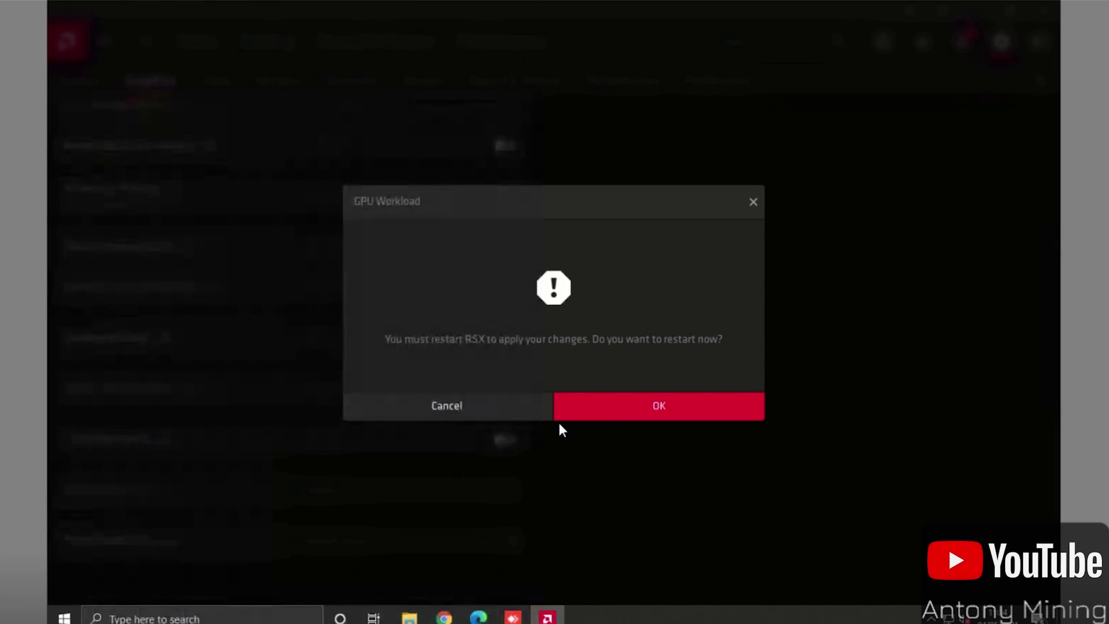
pyautogui.click(611, 405)
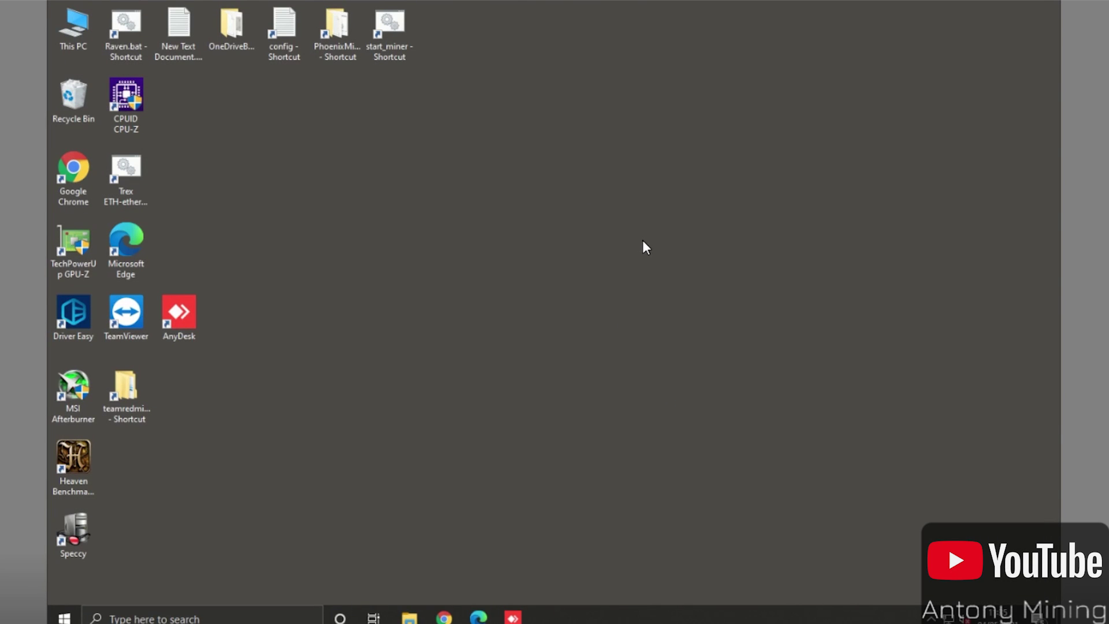
# - Reopen AMD Radeon Software, set GPU 2's GPU Workload to Compute in the advanced graphics settings, and accept the software restart
pyautogui.rightClick(640, 260)
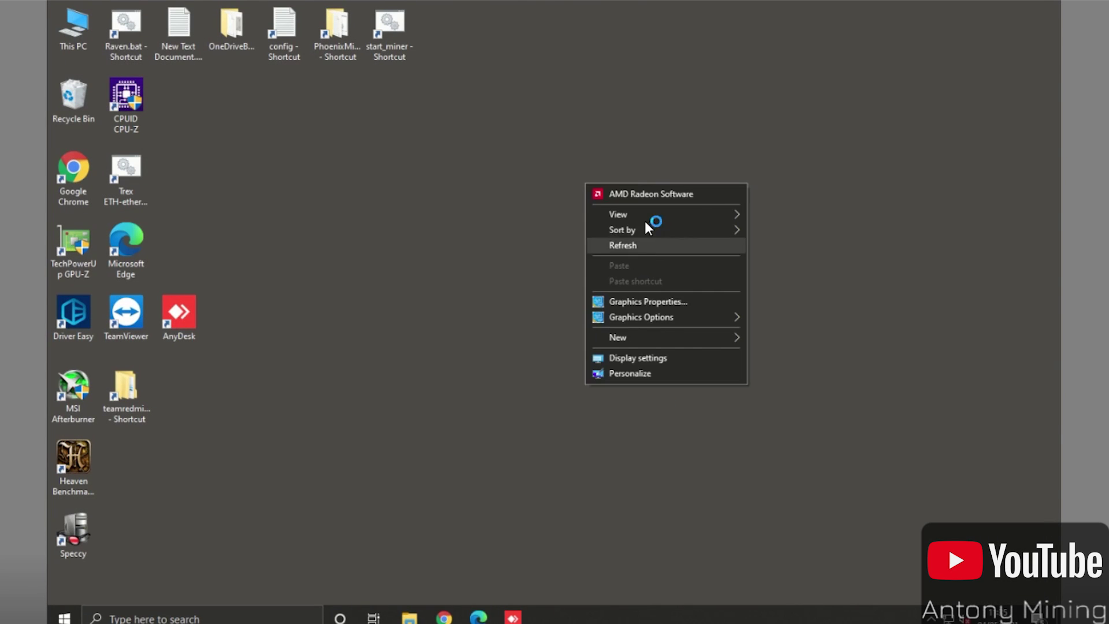
pyautogui.click(646, 196)
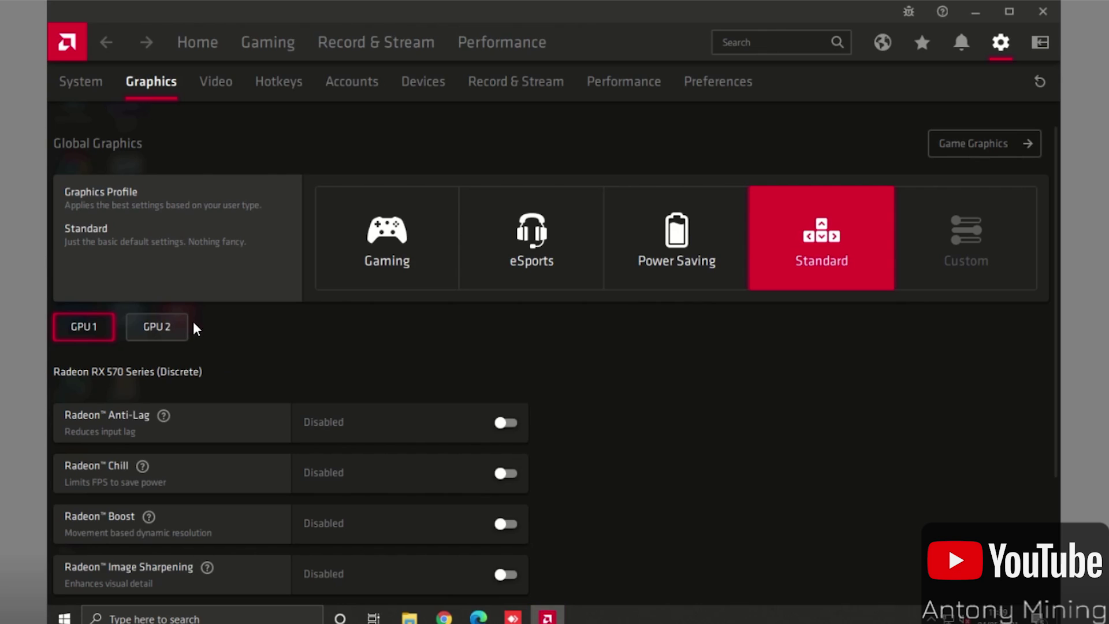
pyautogui.click(167, 336)
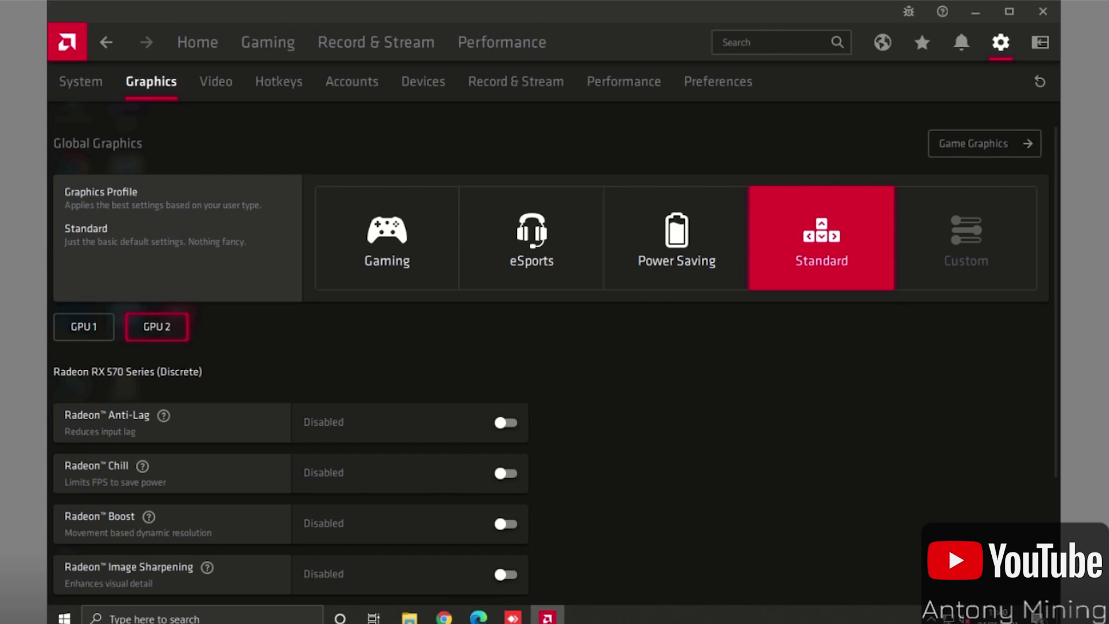
pyautogui.scroll(-3, 741, 473)
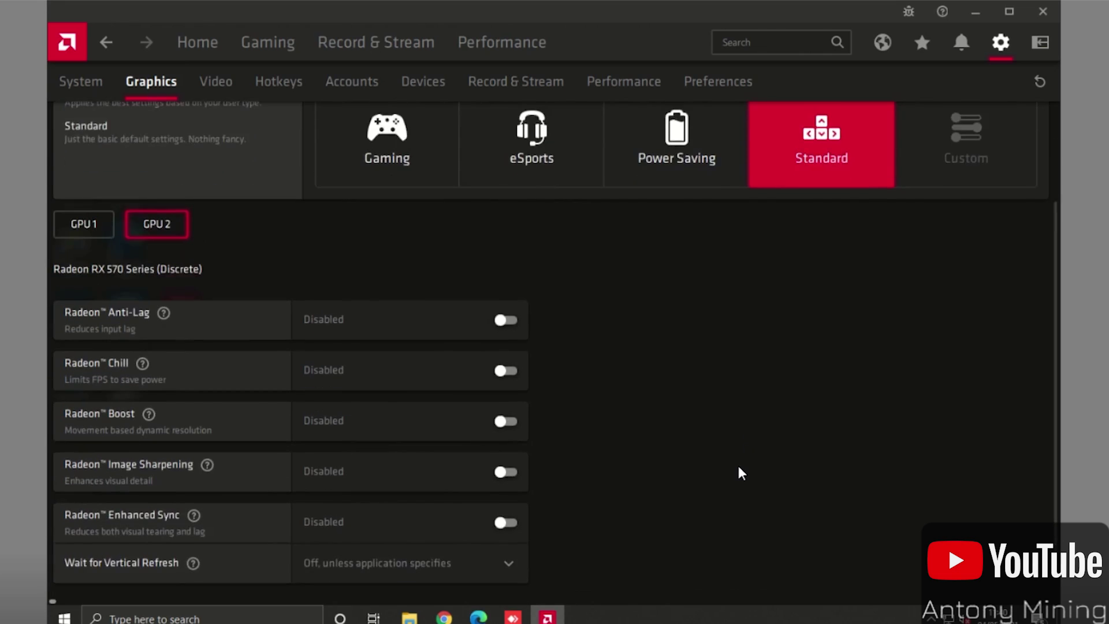
pyautogui.click(95, 545)
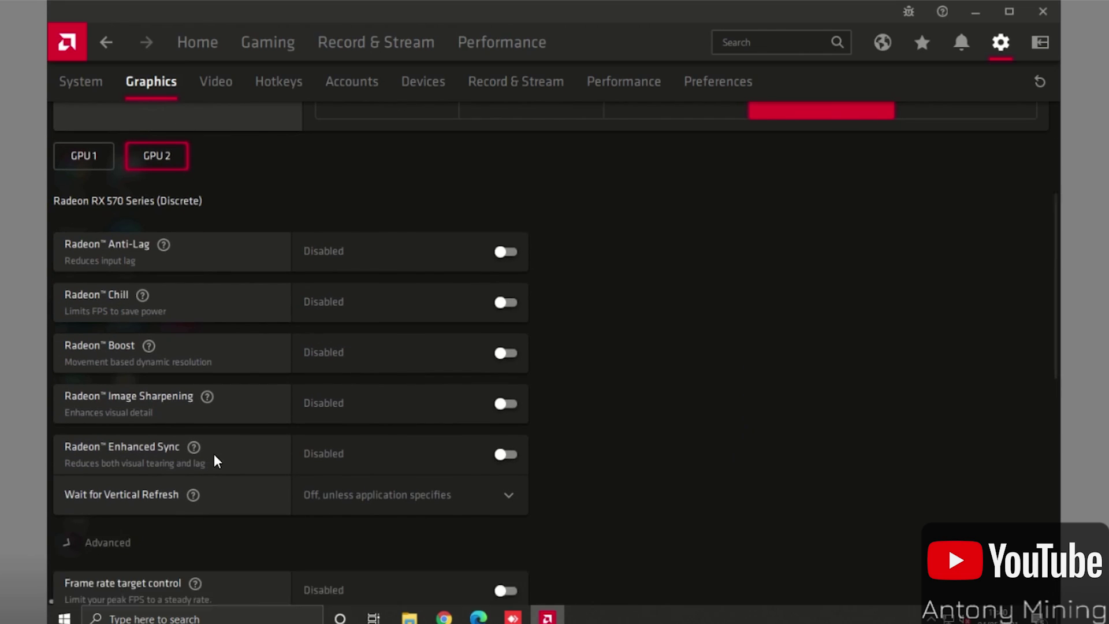
pyautogui.scroll(-7, 215, 461)
pyautogui.scroll(-3, 280, 520)
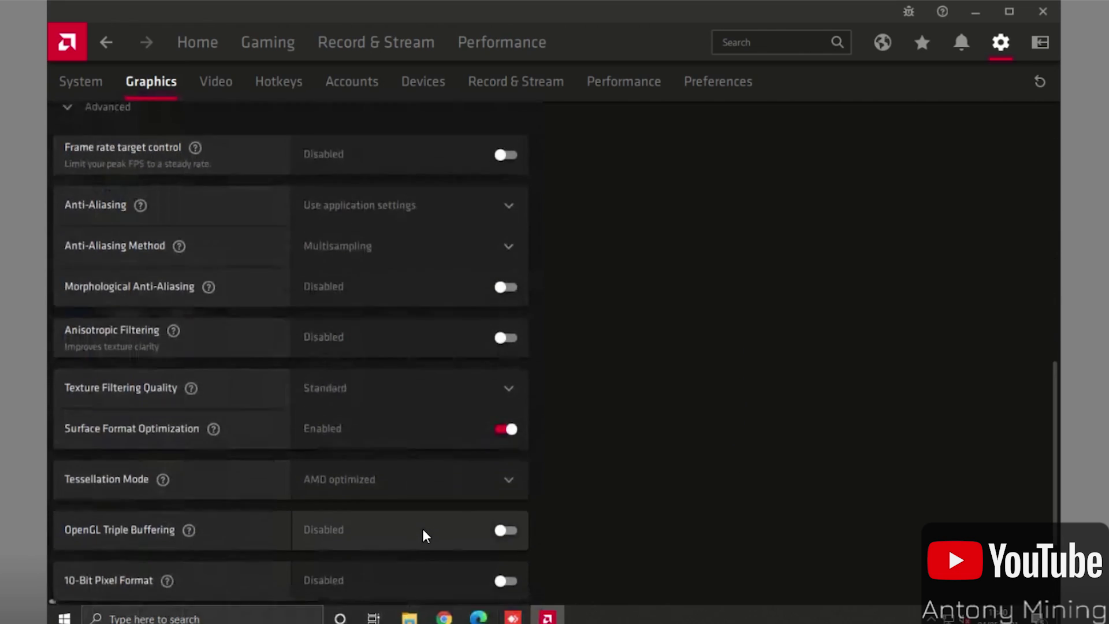
pyautogui.click(363, 496)
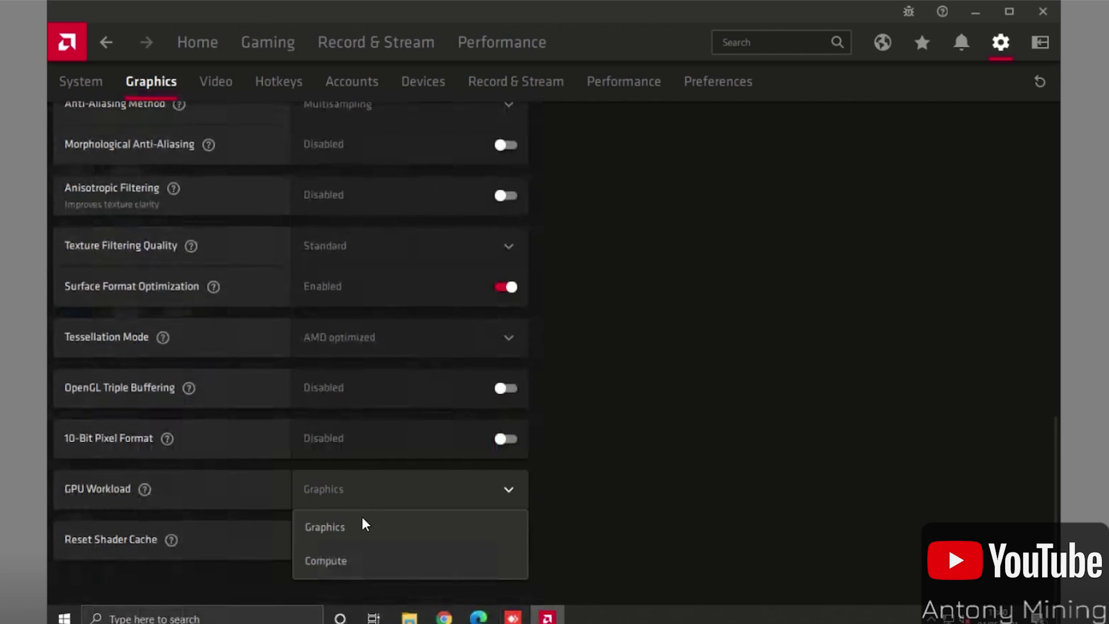
pyautogui.click(355, 560)
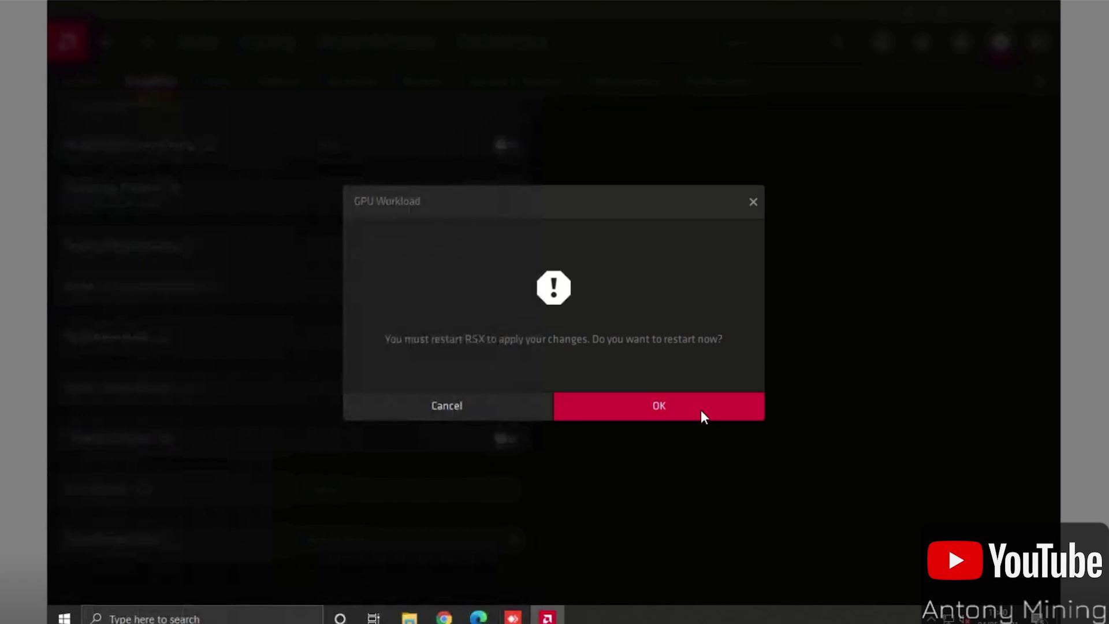
pyautogui.click(702, 410)
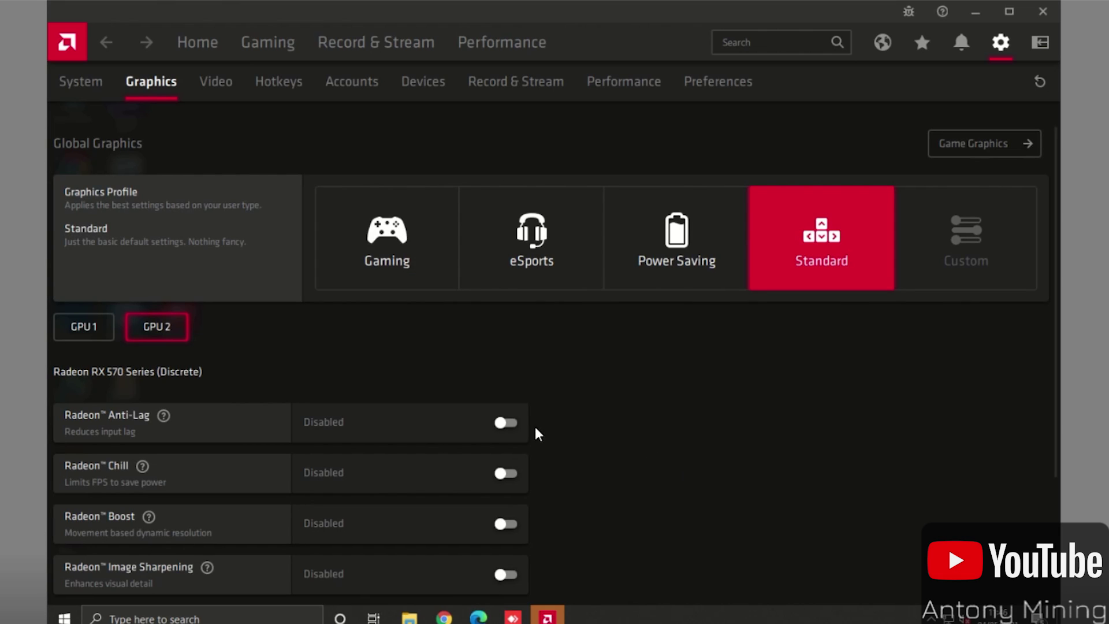
# - Check the GPU Workload setting of both GPU 2 and GPU 1 in the advanced graphics settings
pyautogui.scroll(-3, 656, 462)
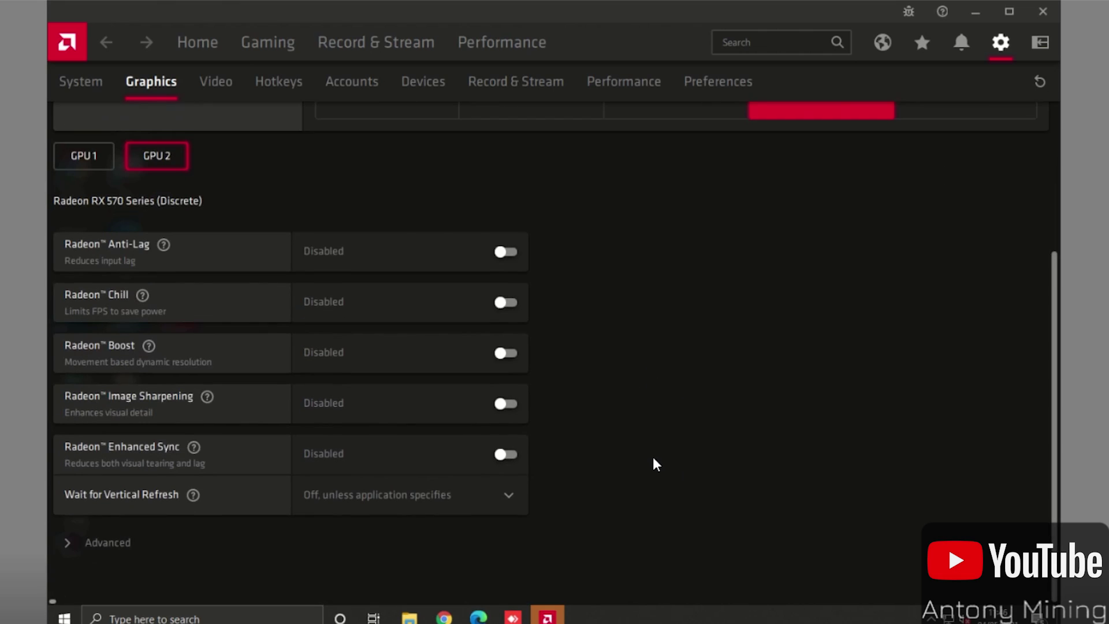
pyautogui.click(84, 553)
pyautogui.click(107, 548)
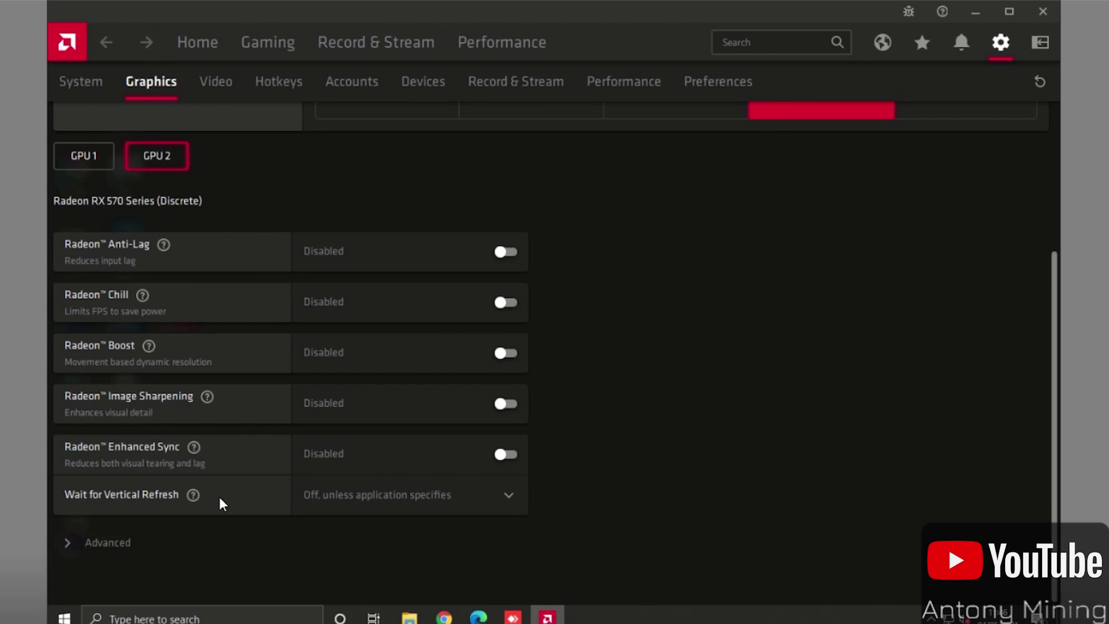
pyautogui.click(114, 546)
pyautogui.scroll(-10, 334, 463)
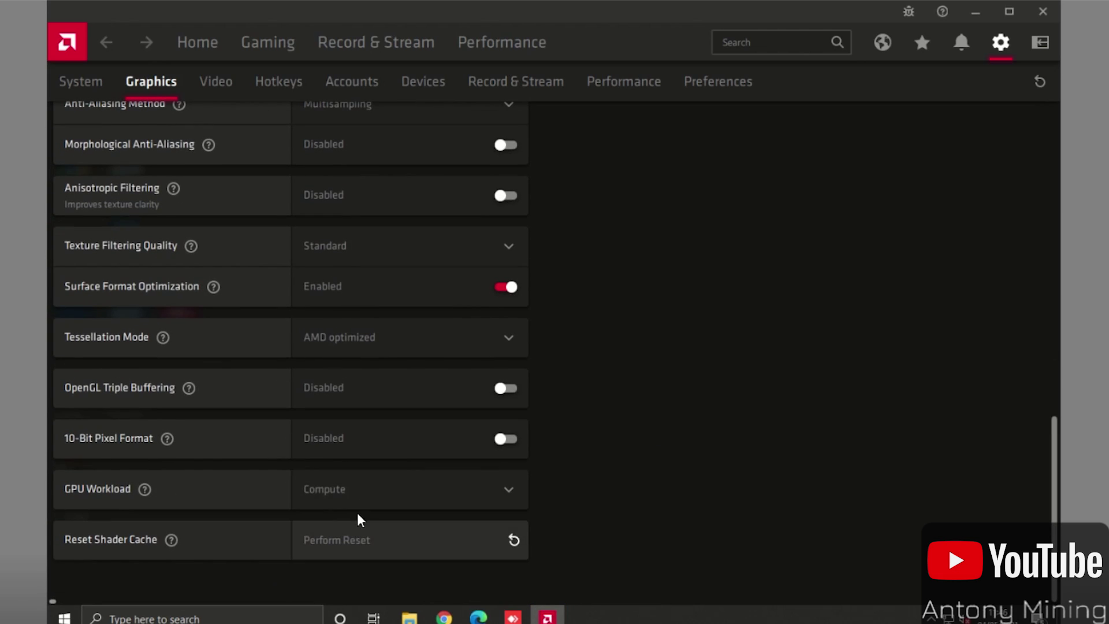
pyautogui.scroll(5, 141, 416)
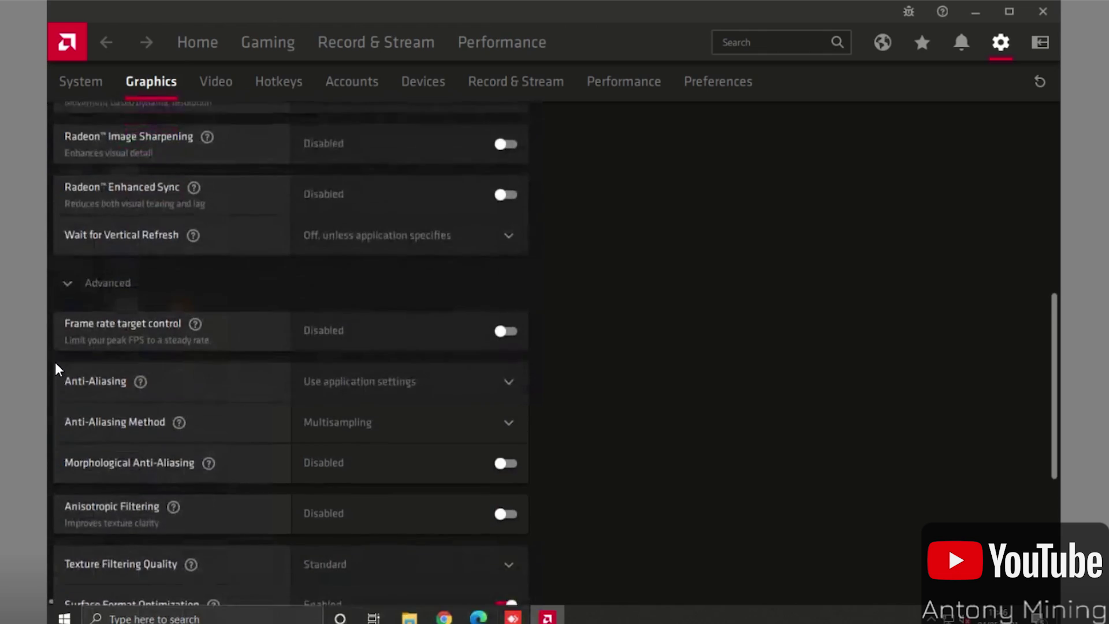
pyautogui.scroll(6, 57, 370)
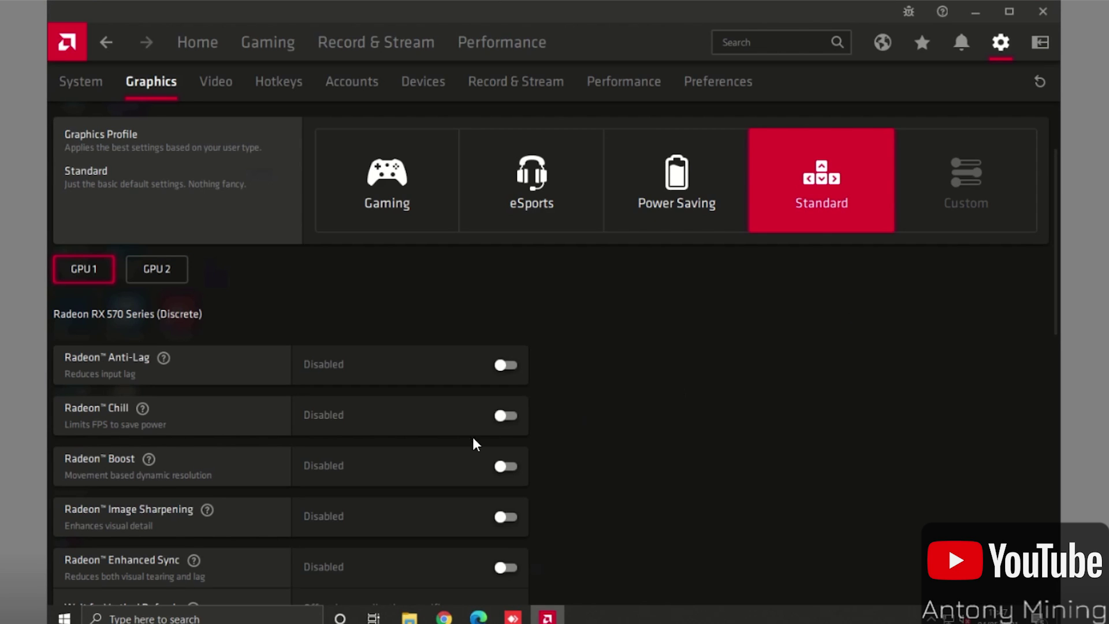
pyautogui.scroll(-1, 419, 459)
pyautogui.scroll(-12, 418, 457)
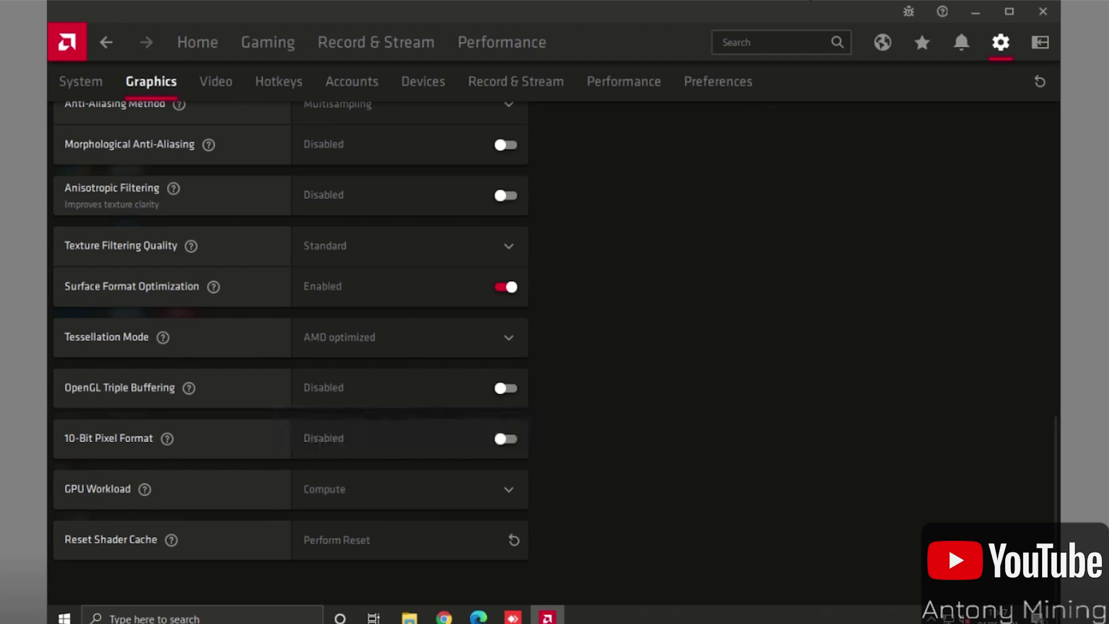
pyautogui.scroll(12, 624, 317)
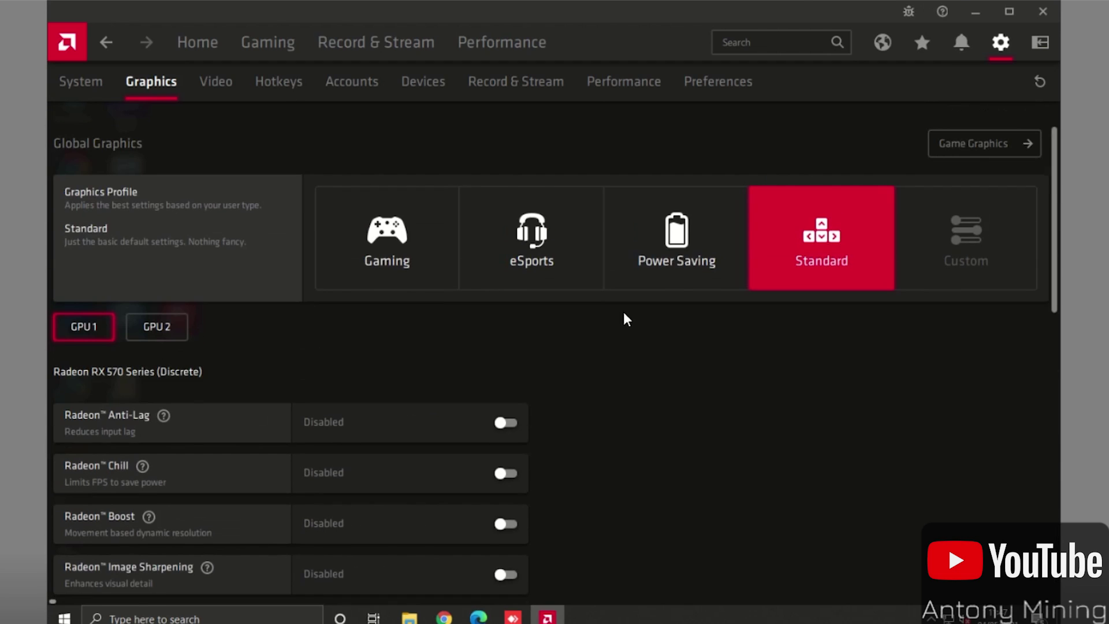
# - Accept the performance tuning license agreement, switch GPU 1's Tuning Control to Manual, and enable GPU Tuning
pyautogui.click(84, 83)
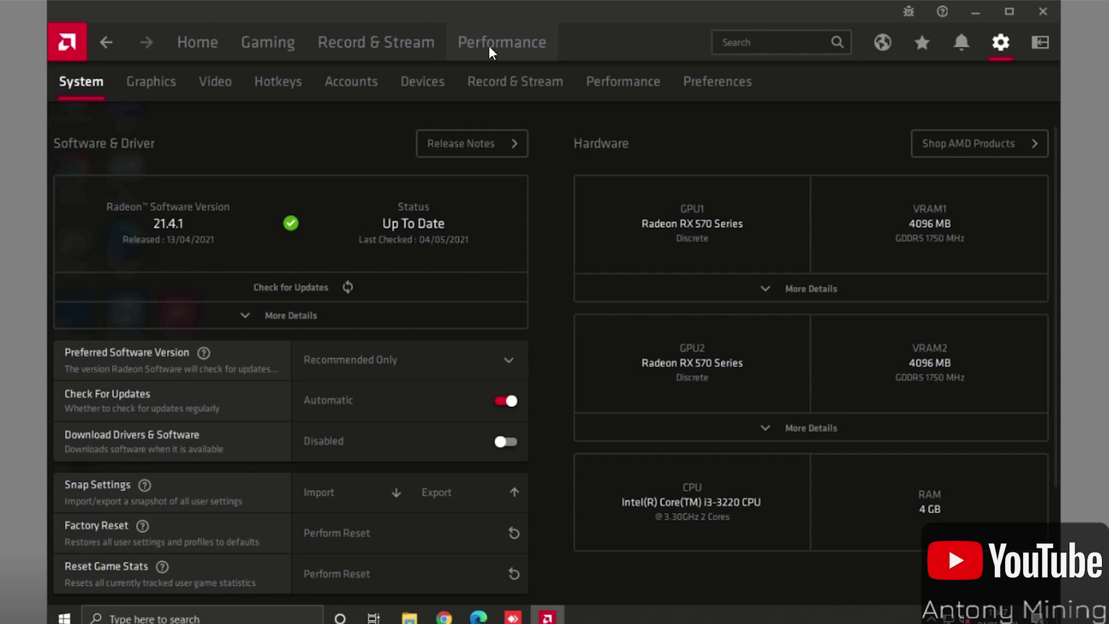
pyautogui.click(489, 46)
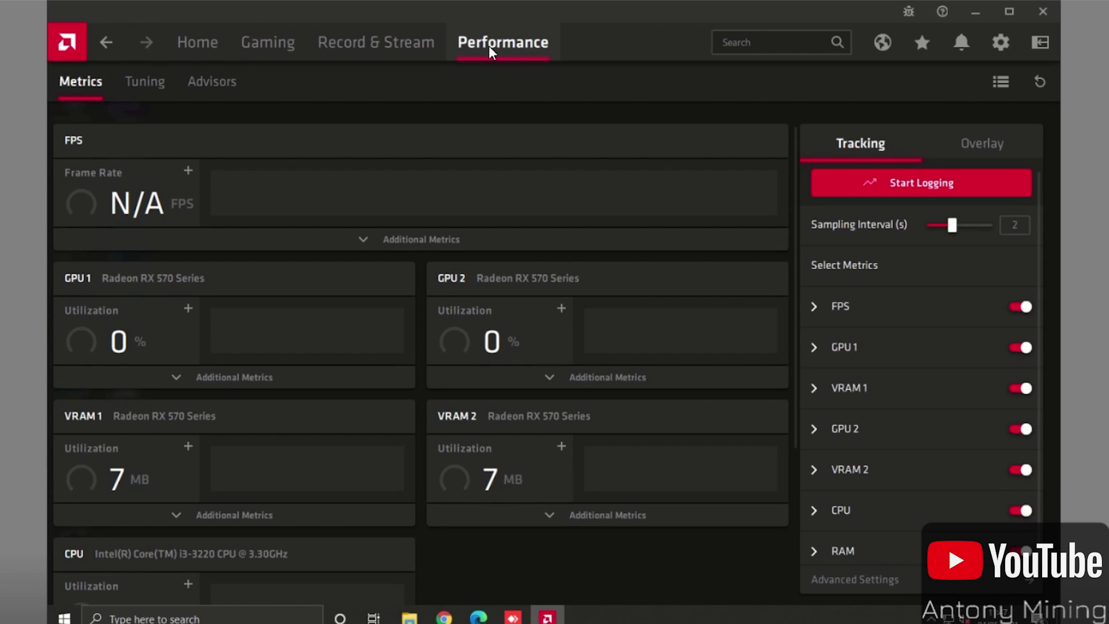
pyautogui.click(133, 84)
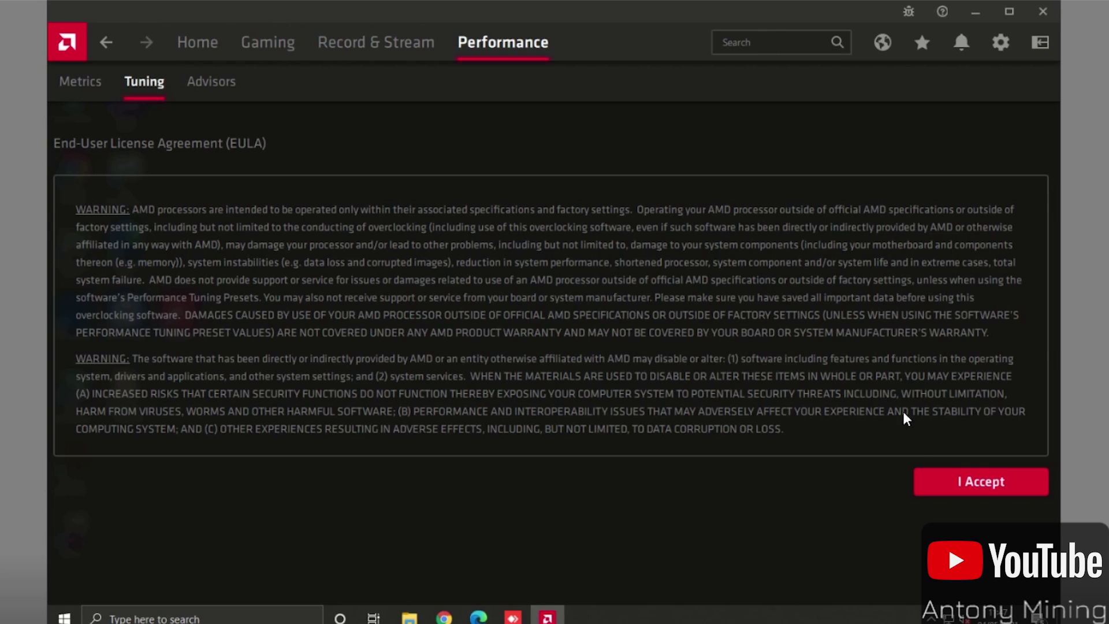
pyautogui.click(970, 495)
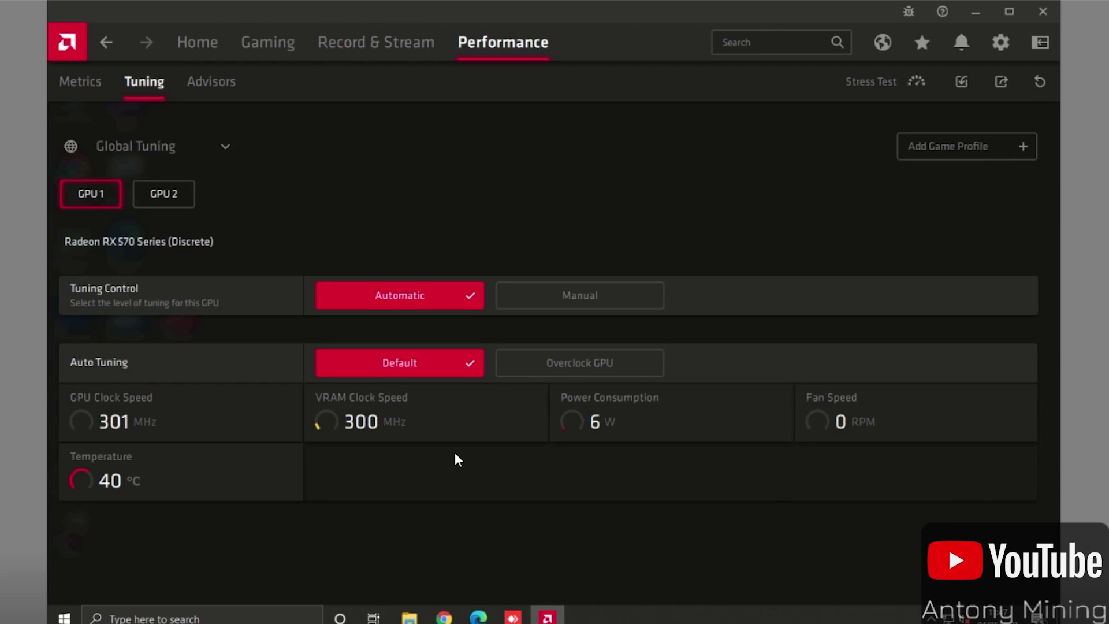
pyautogui.click(574, 292)
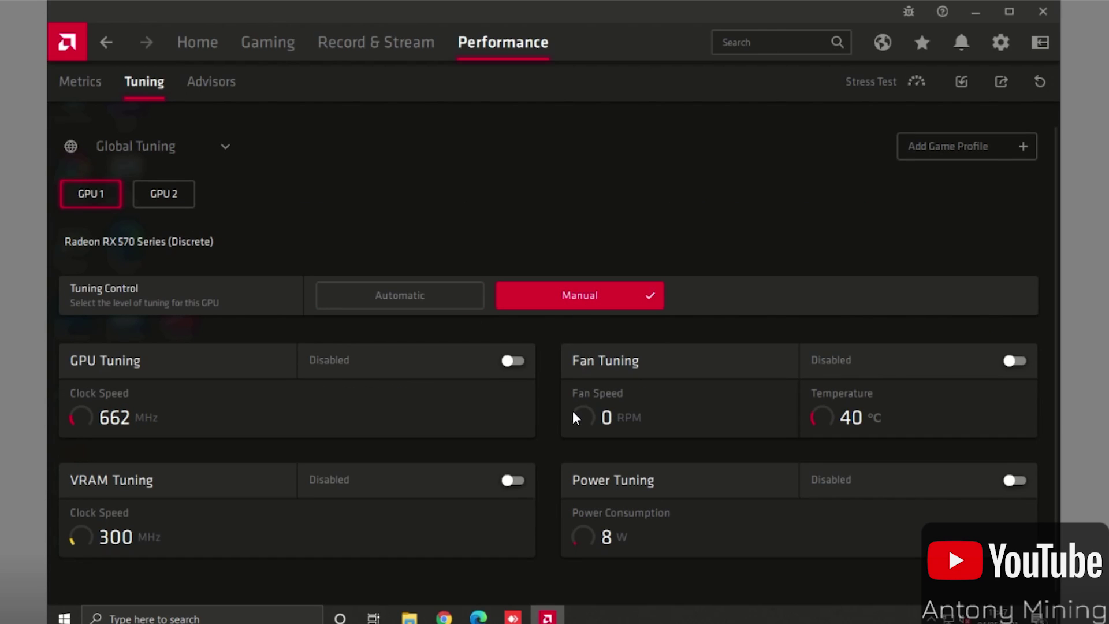
pyautogui.click(508, 361)
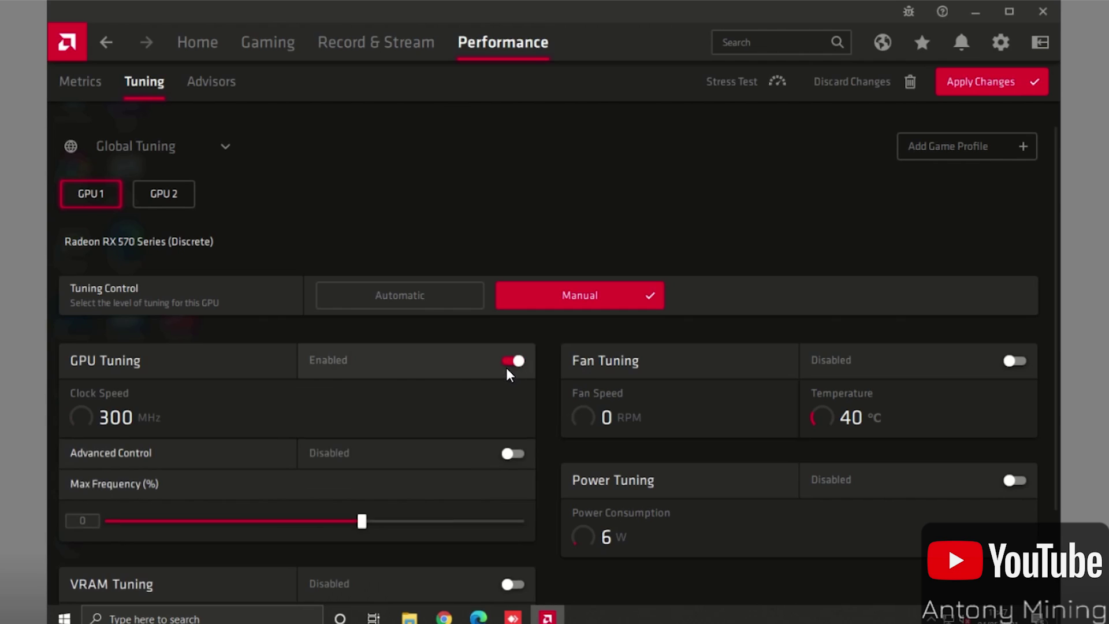
# - Enable Advanced Control under GPU Tuning and set the State 7 and State 6 core frequencies to 1200 MHz
pyautogui.click(509, 454)
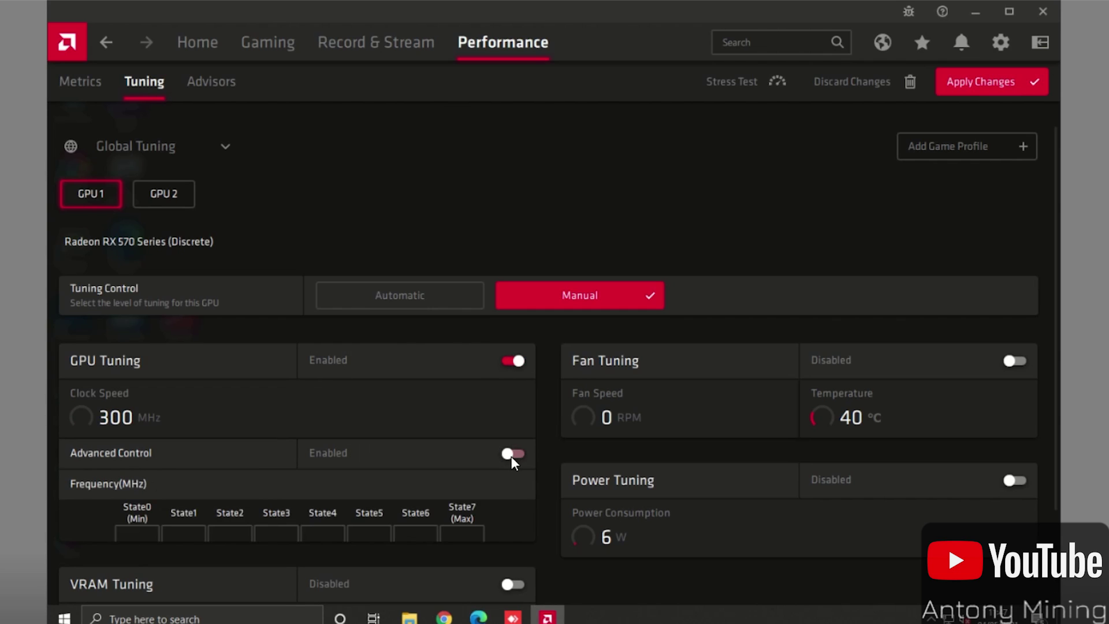
pyautogui.scroll(-4, 496, 384)
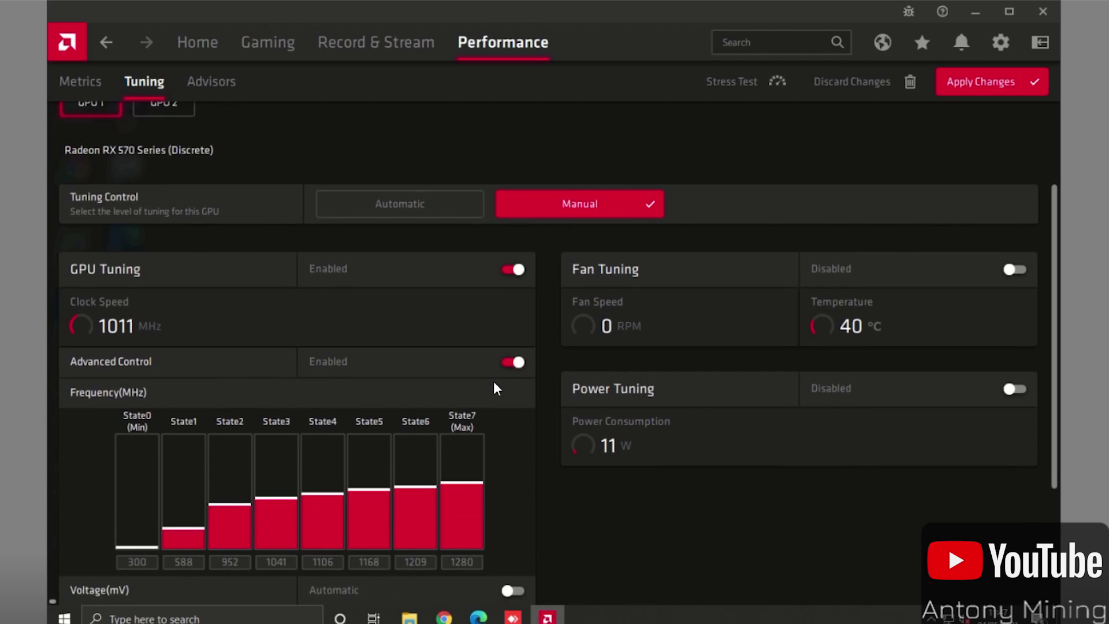
pyautogui.scroll(-1, 494, 388)
pyautogui.click(479, 382)
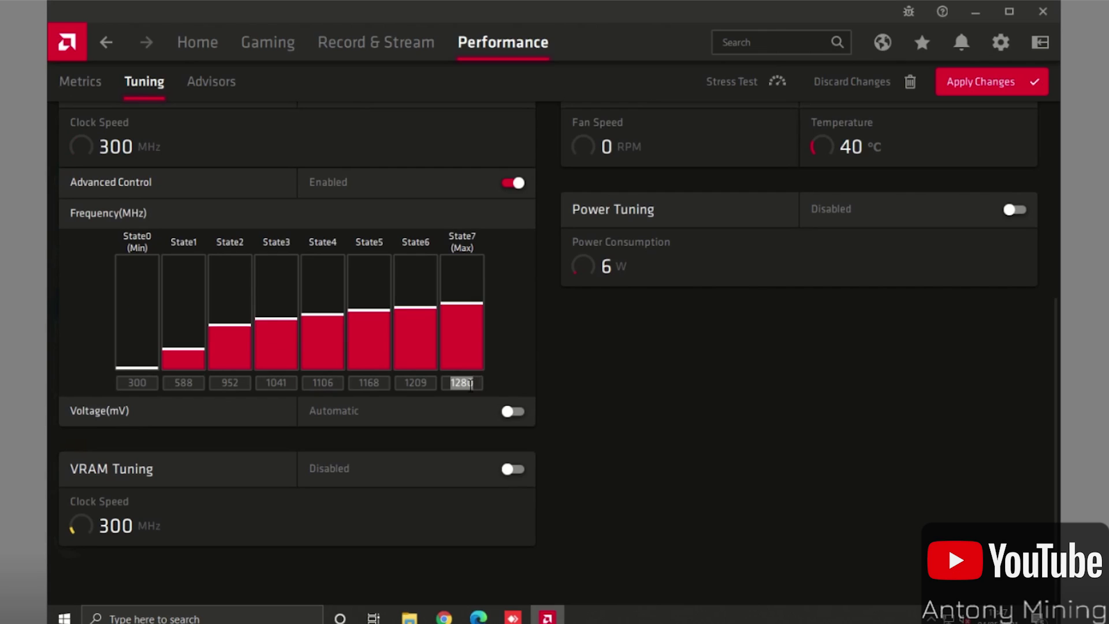
pyautogui.write('1200')
pyautogui.click(428, 381)
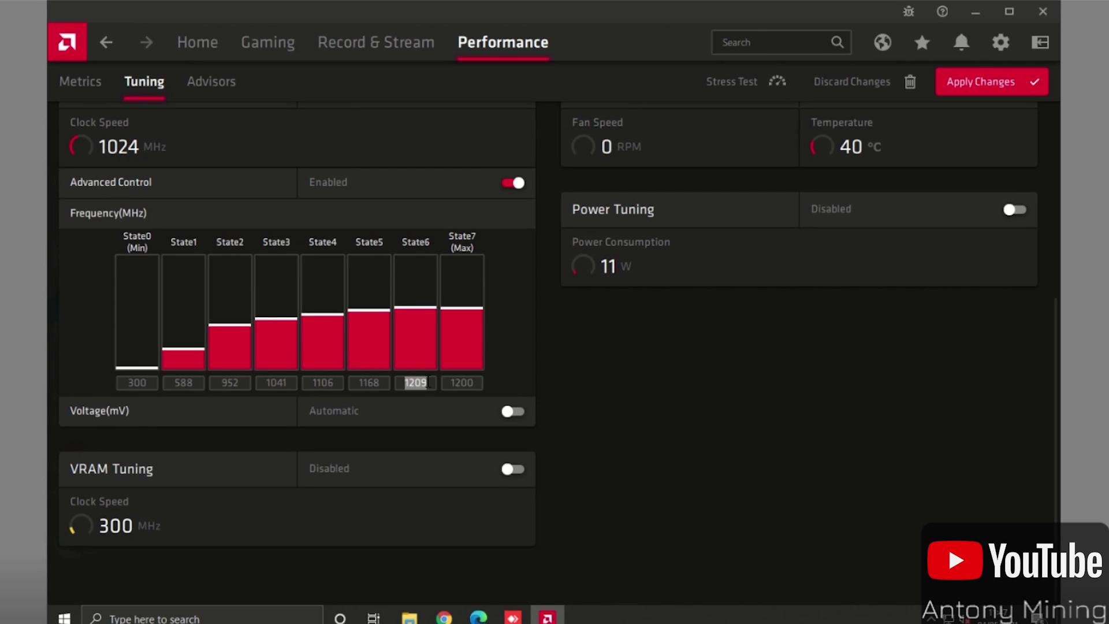
pyautogui.write('1200')
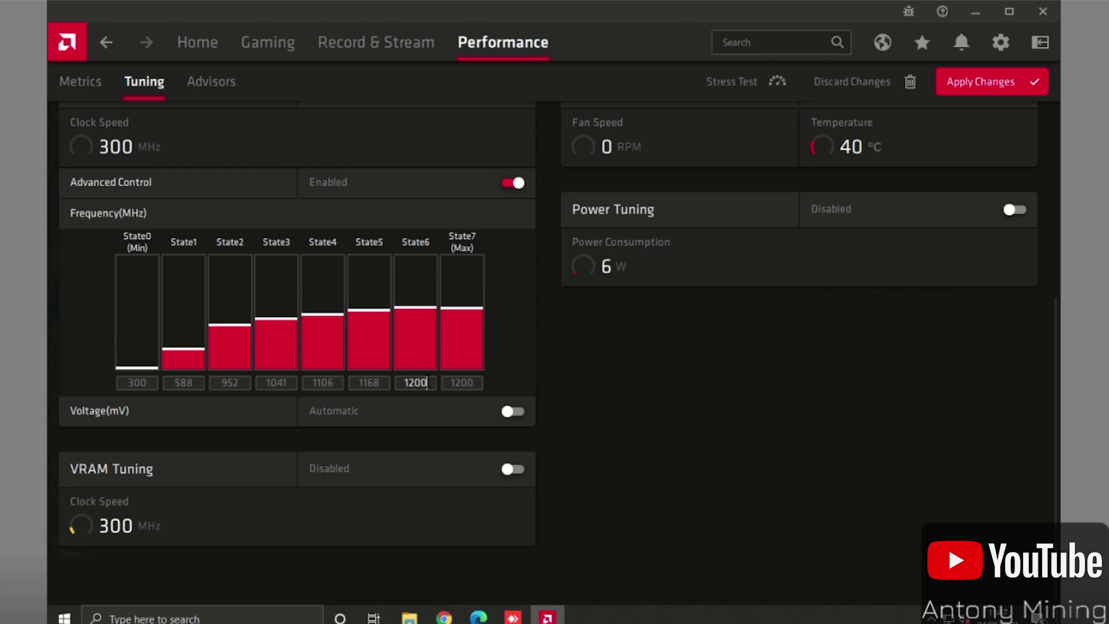
# - Switch GPU 1's core voltage control to Manual and set the State 7 and State 6 voltages to 900 mV
pyautogui.click(520, 415)
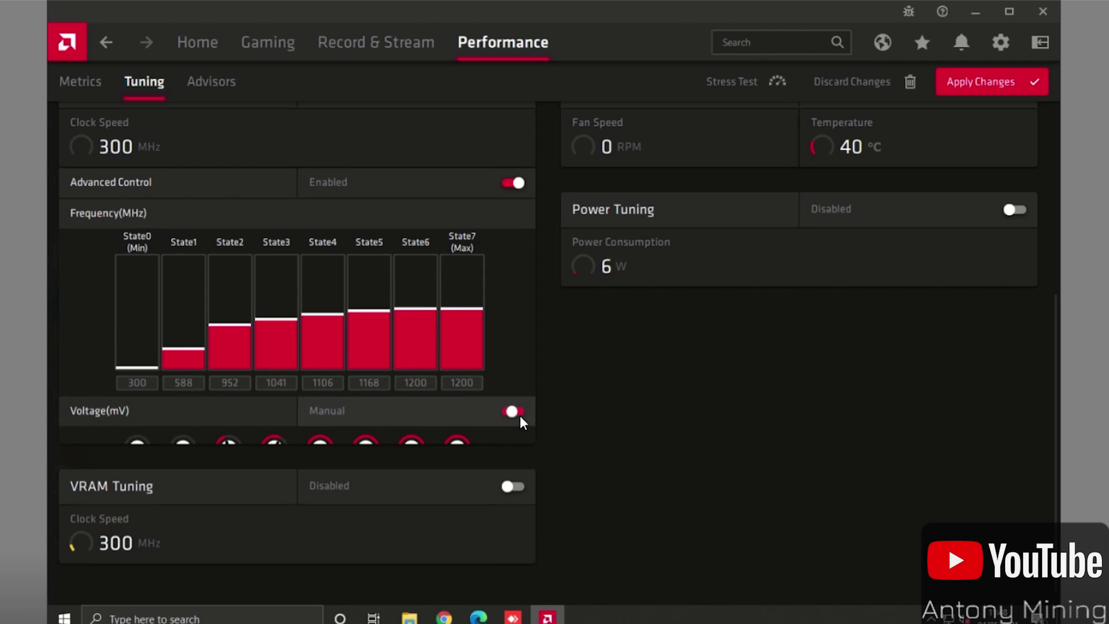
pyautogui.click(468, 476)
pyautogui.doubleClick(468, 475)
pyautogui.write('900')
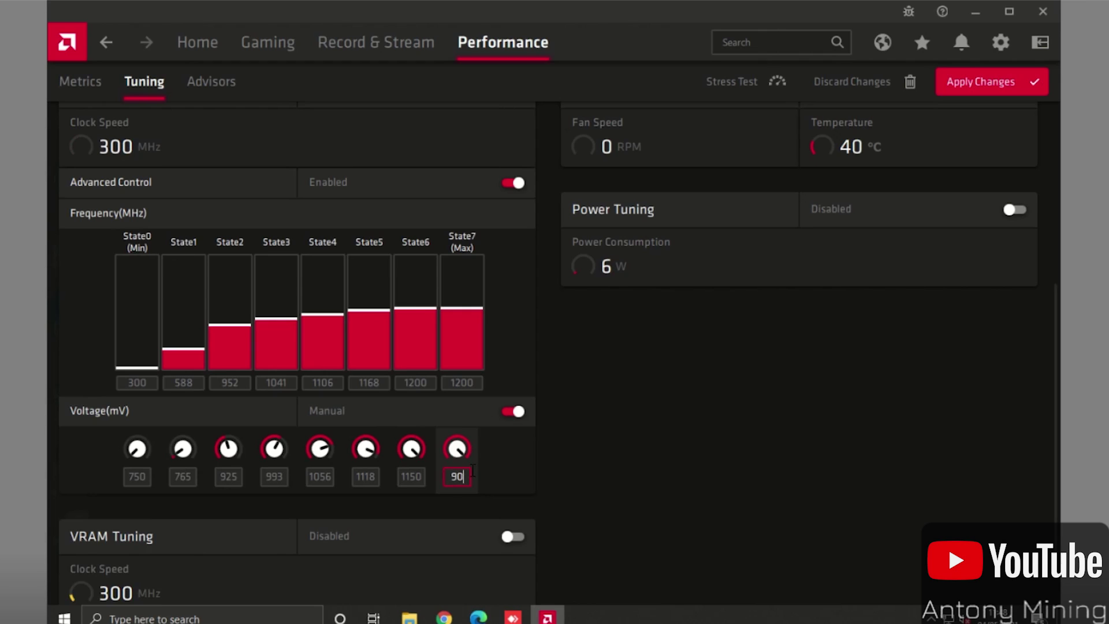
pyautogui.doubleClick(417, 477)
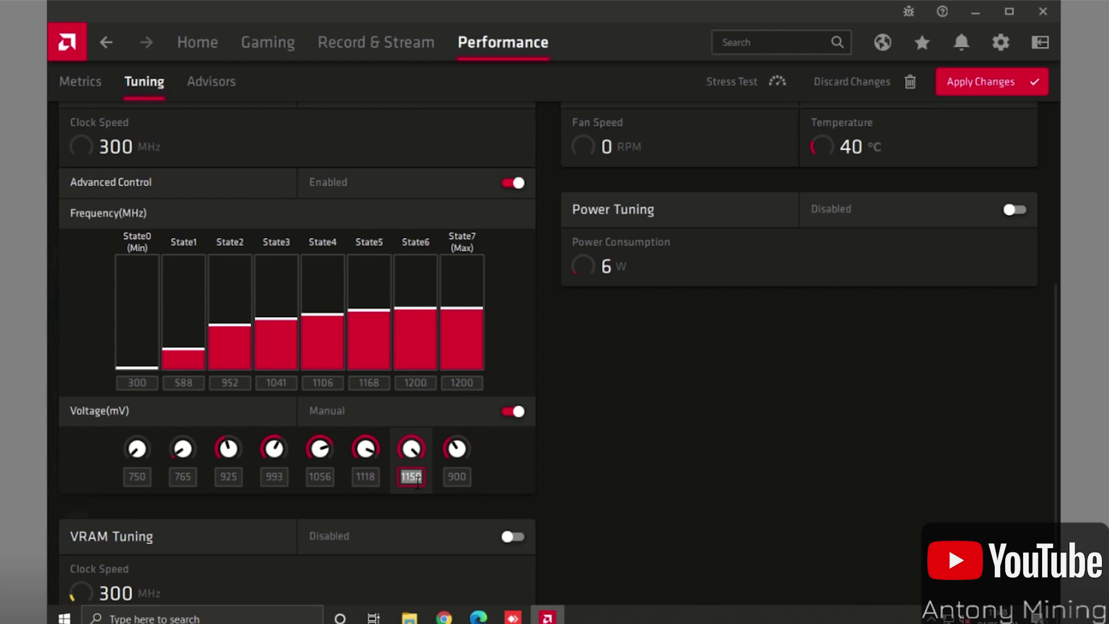
pyautogui.write('900')
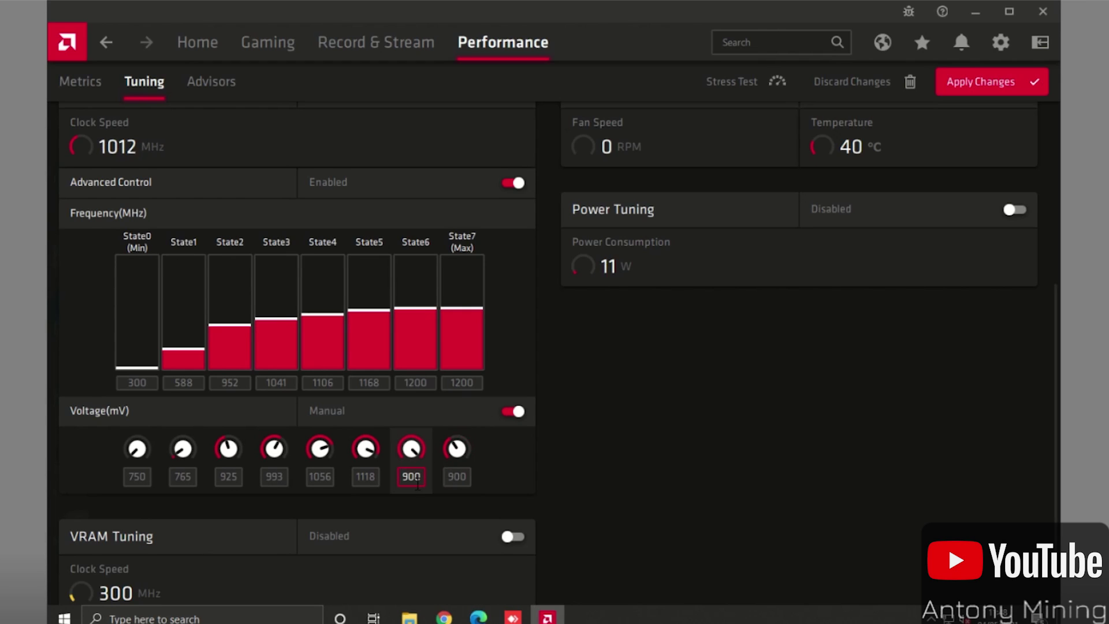
# - Enable VRAM Tuning for GPU 1 together with its Advanced Control, keeping Memory Timing on Automatic
pyautogui.scroll(-1, 427, 503)
pyautogui.click(513, 468)
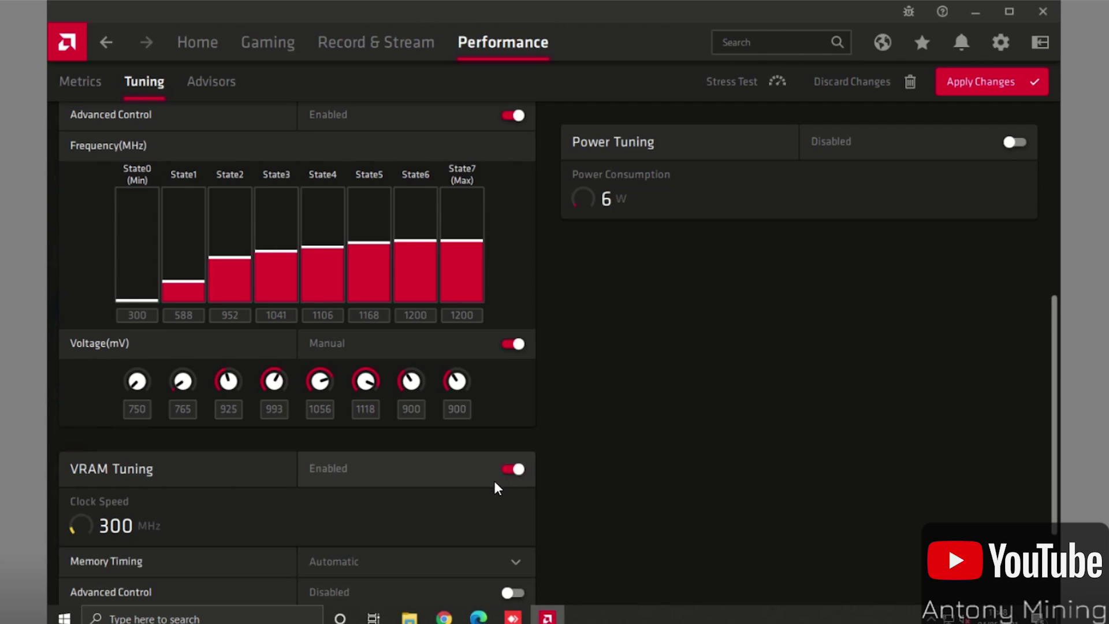
pyautogui.scroll(-2, 491, 491)
pyautogui.click(515, 440)
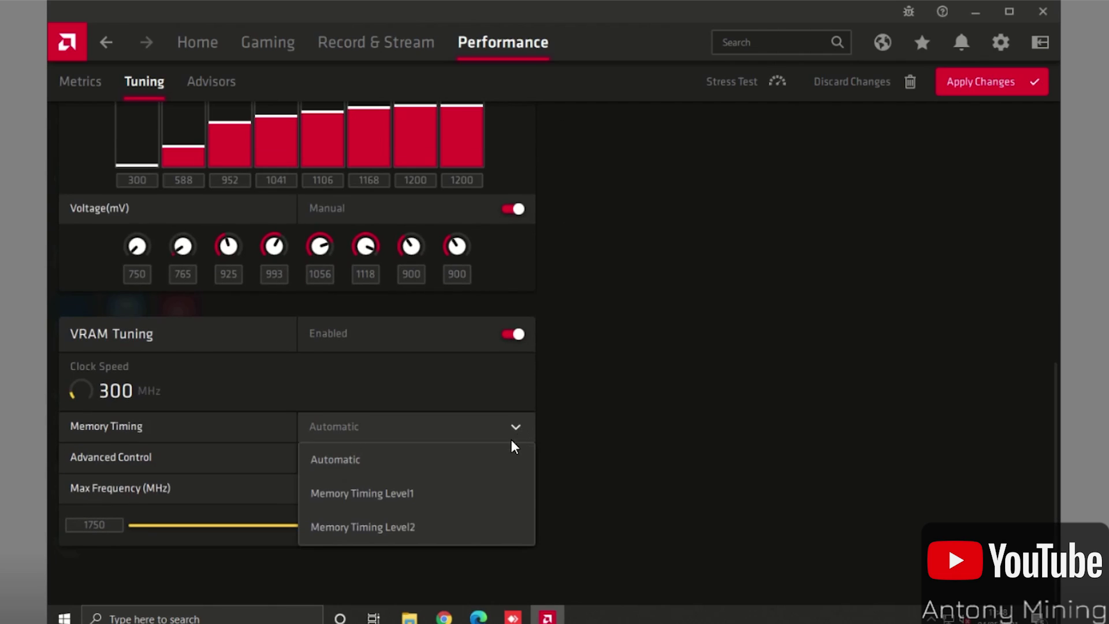
pyautogui.click(504, 458)
pyautogui.click(511, 458)
pyautogui.scroll(-2, 462, 491)
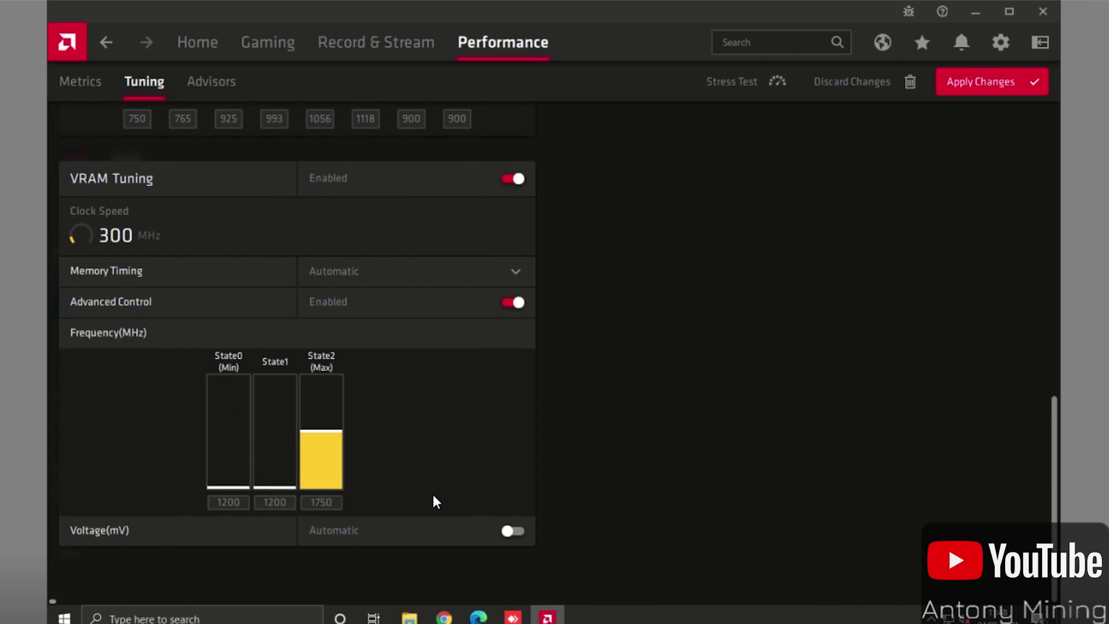
# - Set the VRAM State 2 frequency to 2000 MHz, switch VRAM voltage control to Manual, and apply the changes
pyautogui.doubleClick(332, 503)
pyautogui.write('2')
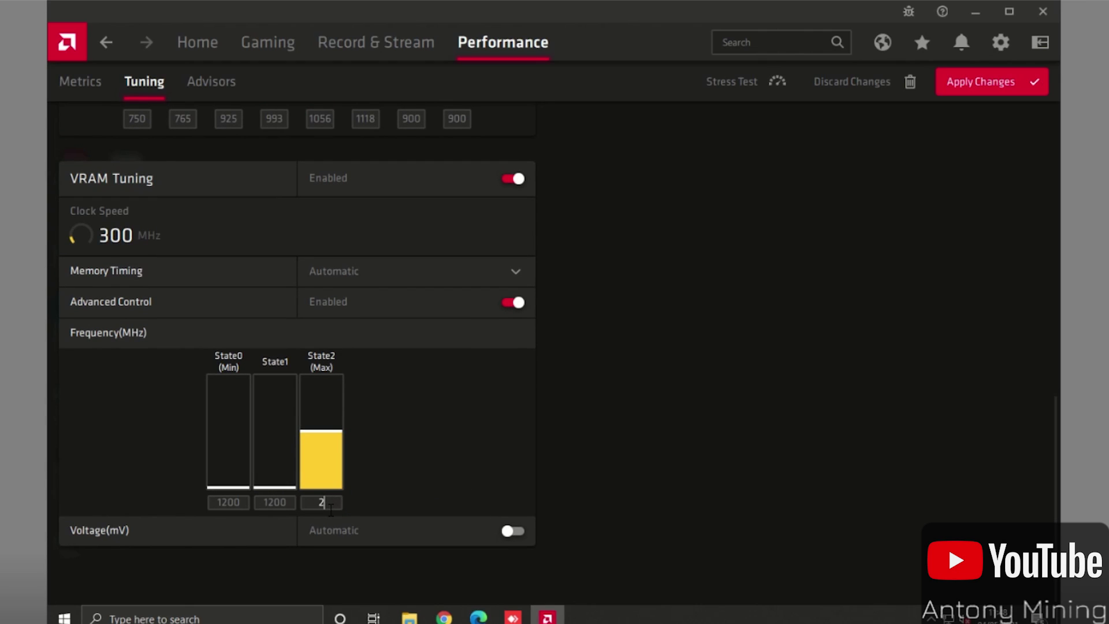
pyautogui.write('000')
pyautogui.click(507, 497)
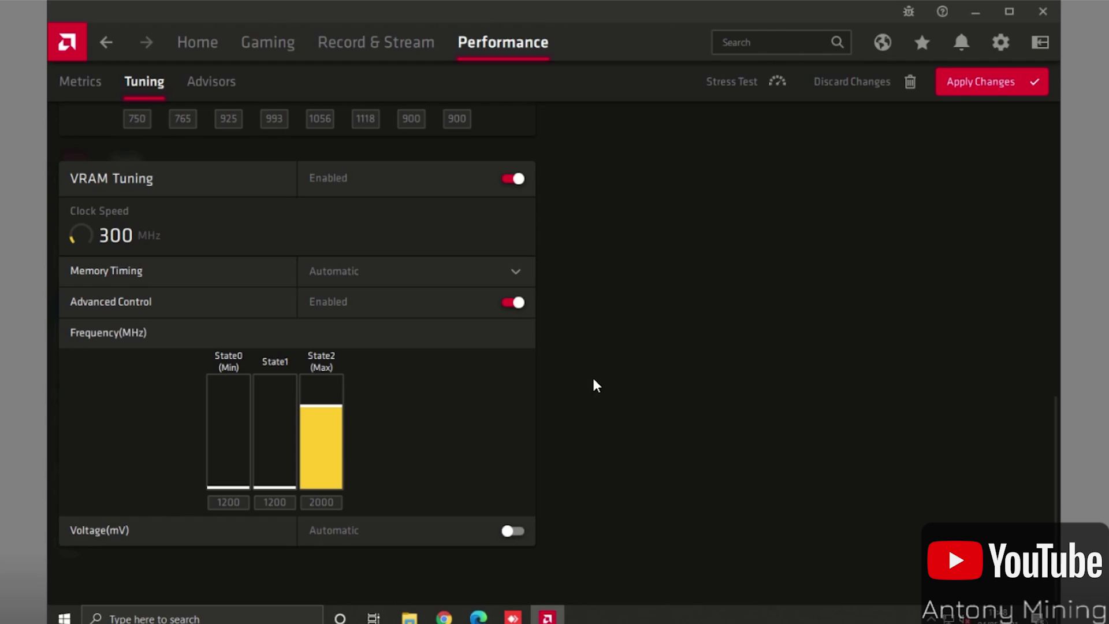
pyautogui.click(512, 531)
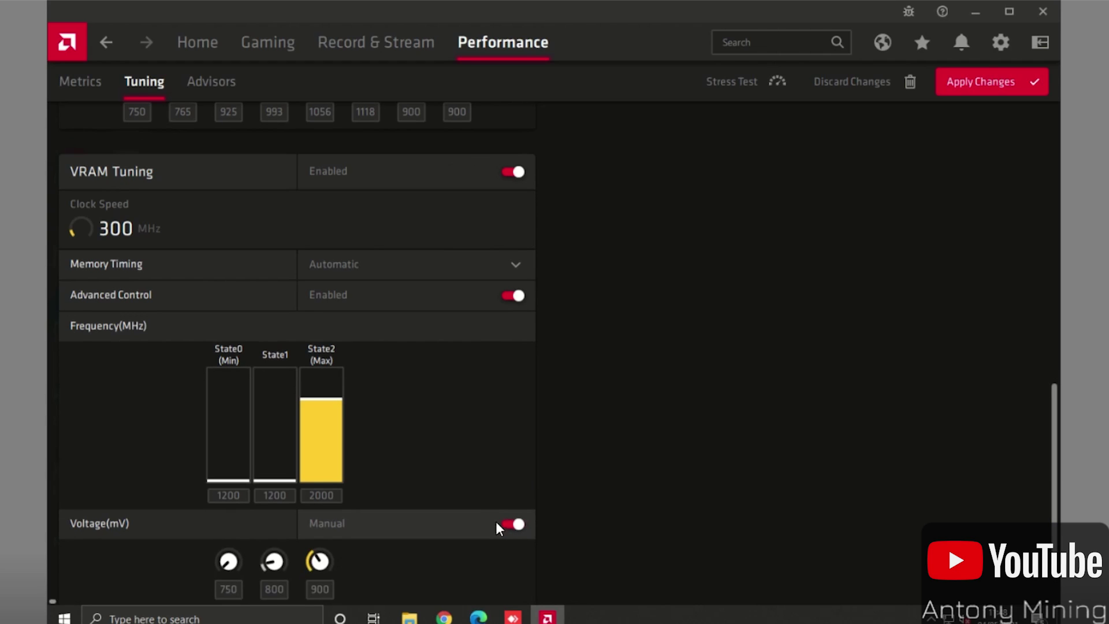
pyautogui.click(1028, 84)
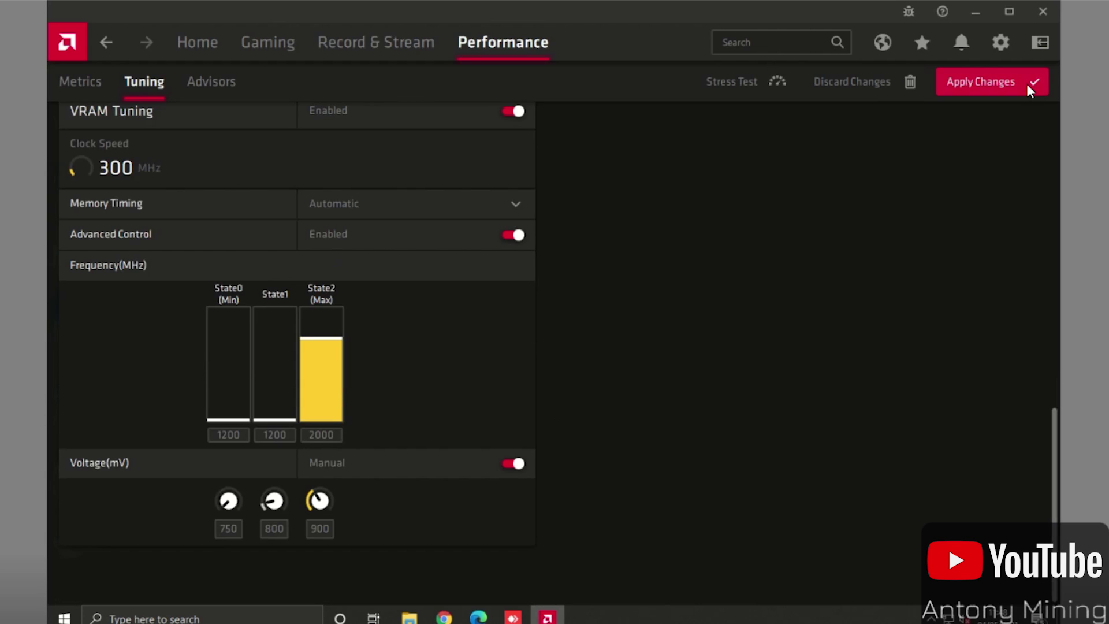
# - Enable Fan Tuning with Advanced Control, raise the fan curve to about 80 % from roughly 42 °C upward, and apply the changes
pyautogui.scroll(10, 982, 209)
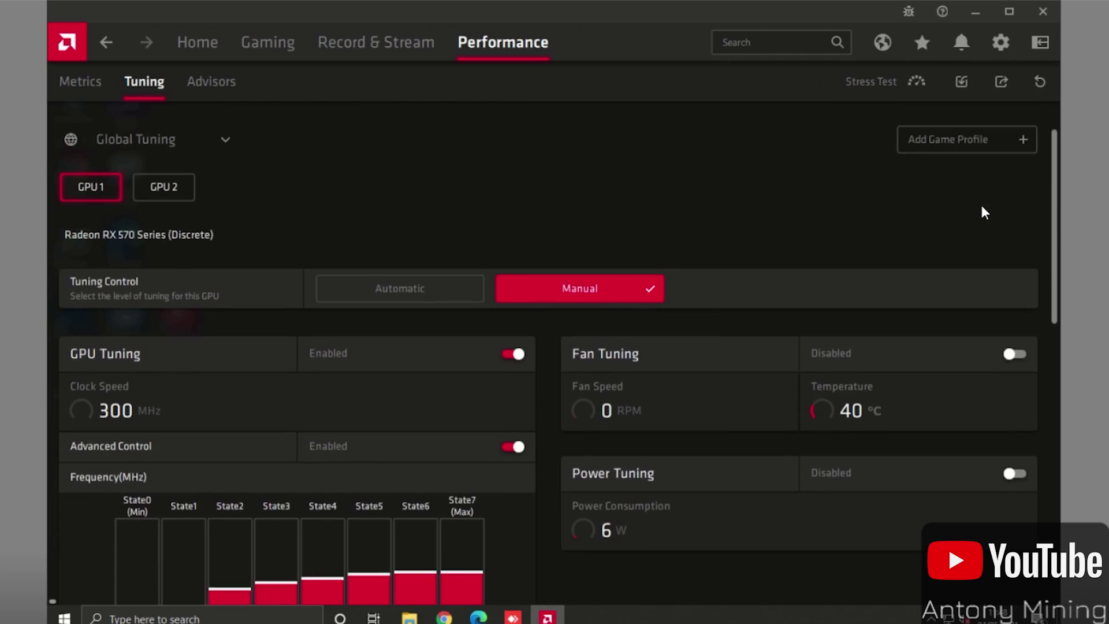
pyautogui.click(1012, 362)
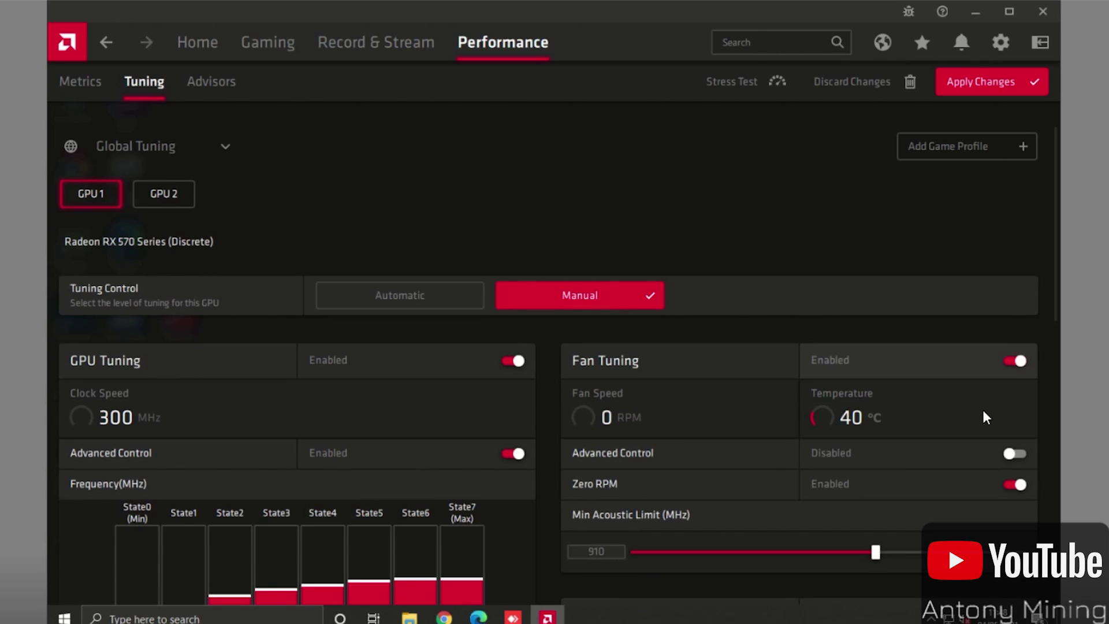
pyautogui.click(1014, 453)
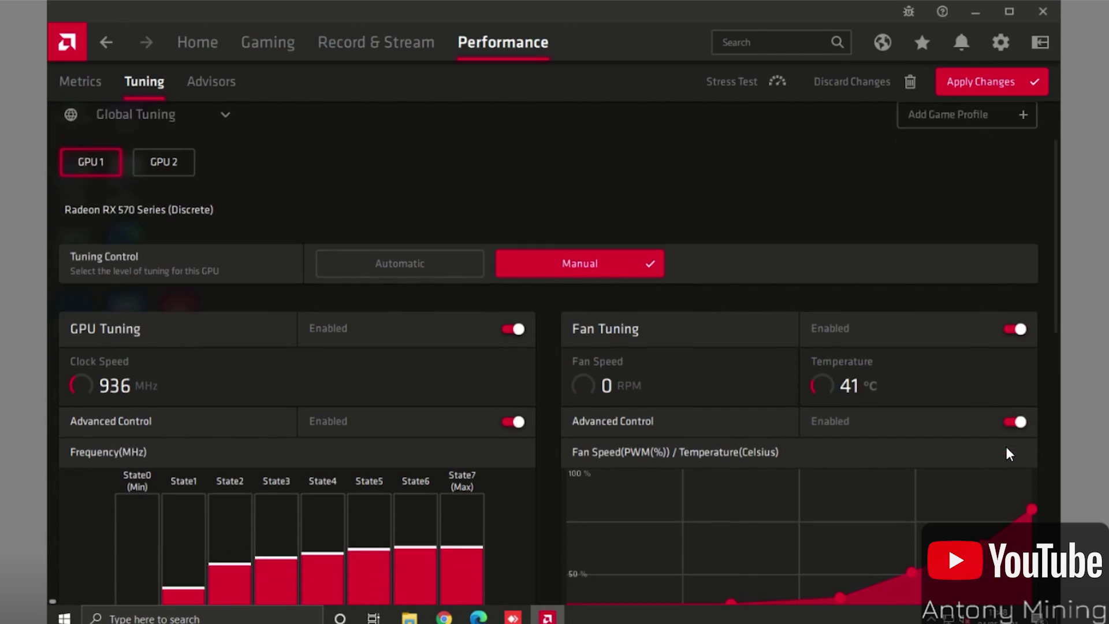
pyautogui.scroll(-5, 865, 455)
pyautogui.moveTo(841, 373); pyautogui.dragTo(800, 286)
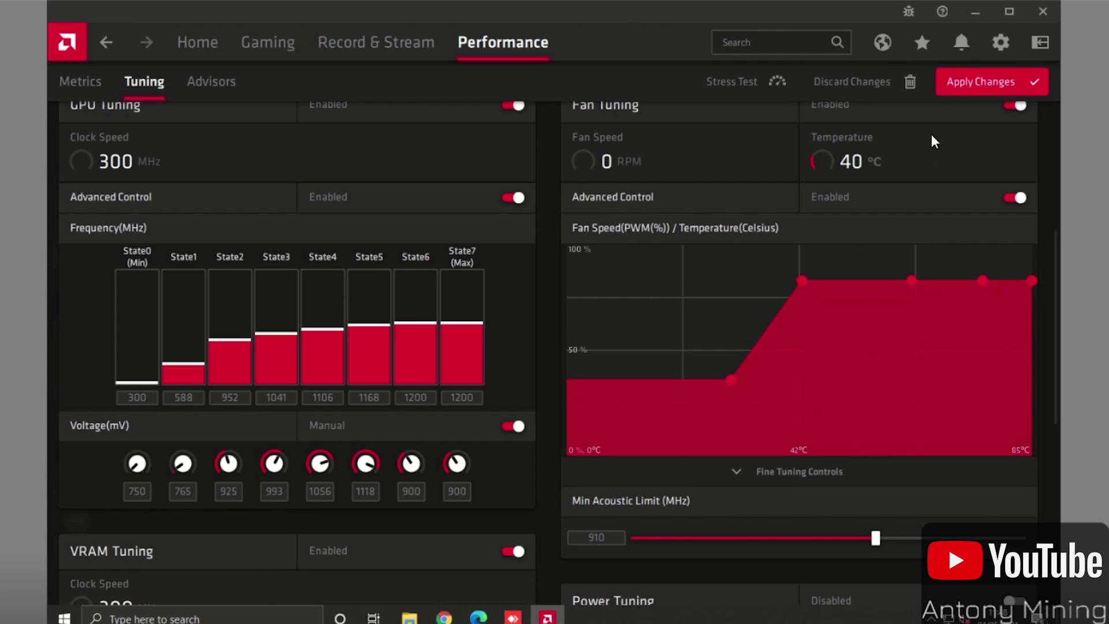
pyautogui.click(1000, 88)
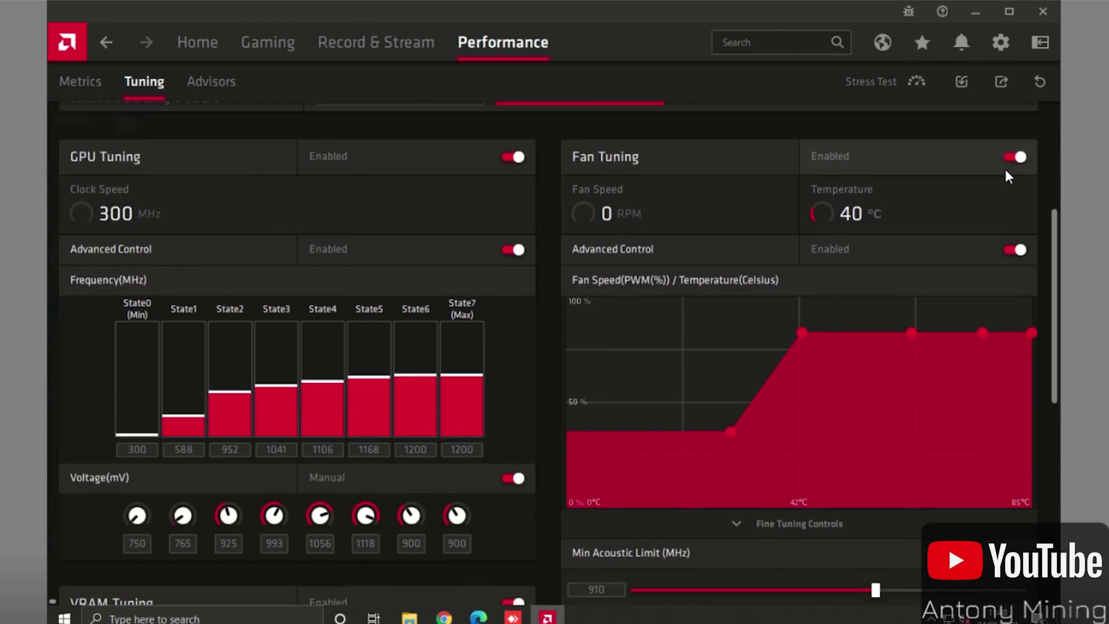
# - Export GPU 1's tuning profile as an XML file named 1 in the default AMD CN folder
pyautogui.scroll(1, 1008, 177)
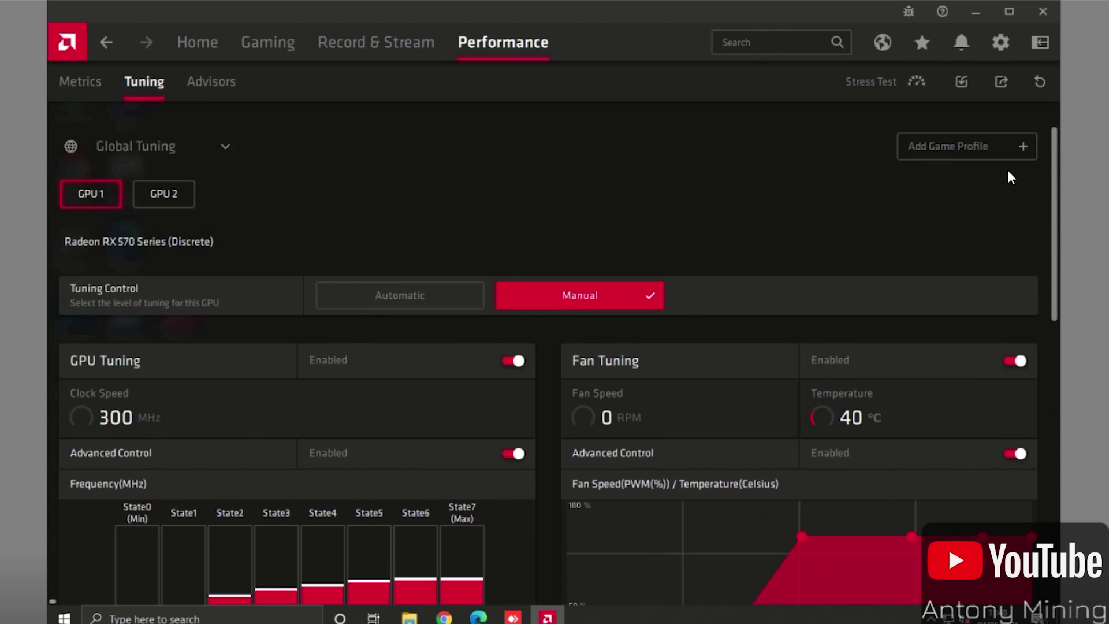
pyautogui.click(999, 83)
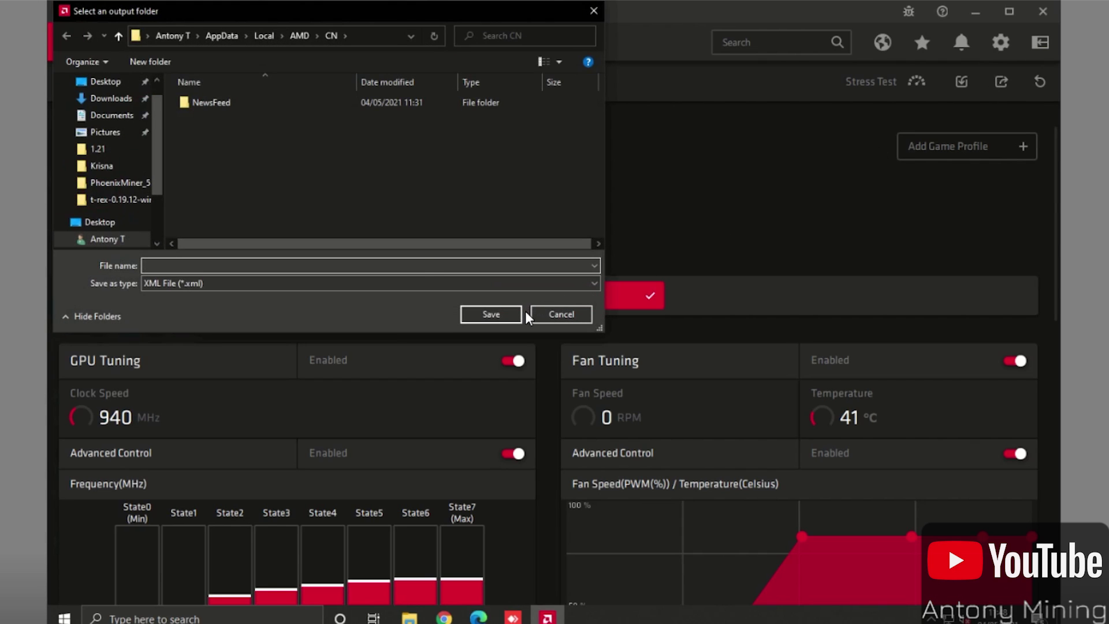
pyautogui.write('1')
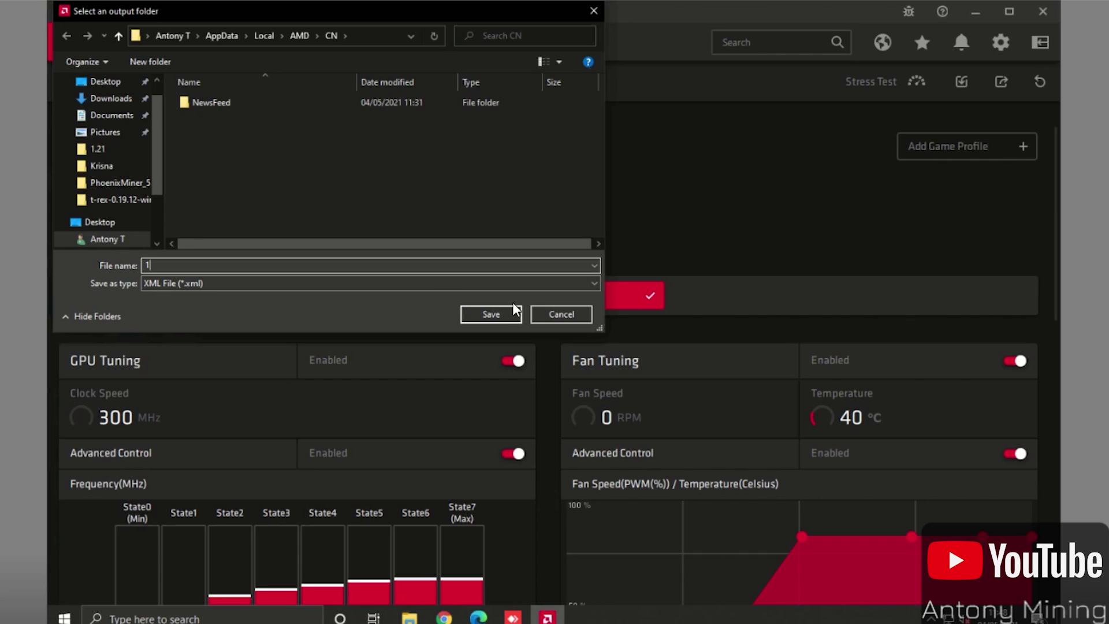
pyautogui.click(511, 316)
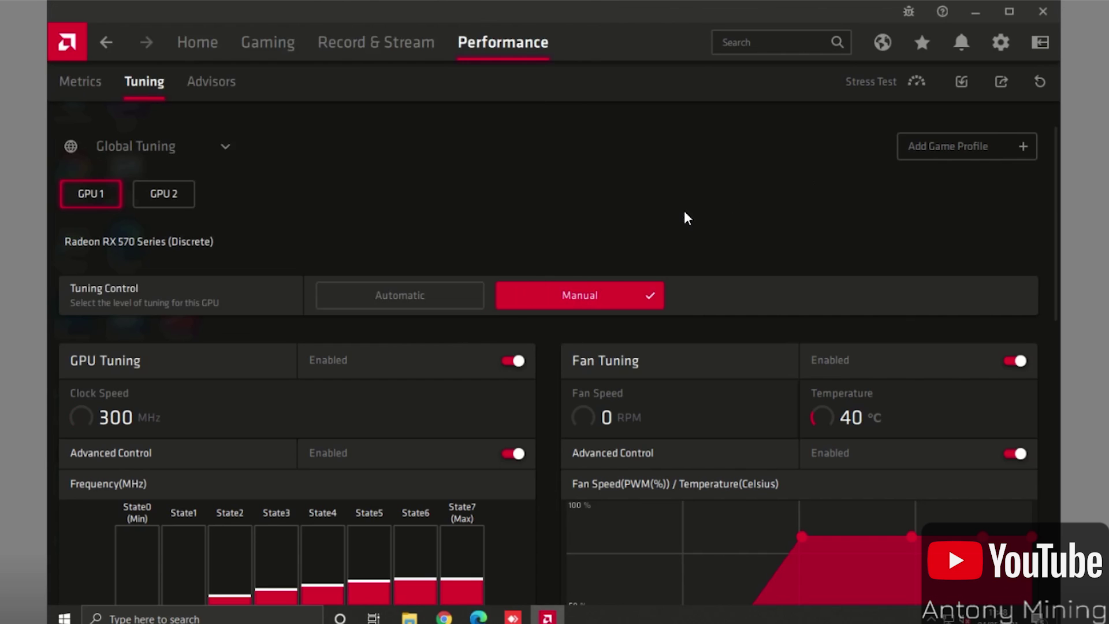
# - Load the saved tuning profile 1.xml into GPU 2 and review its imported frequency, voltage, VRAM and fan settings
pyautogui.click(962, 84)
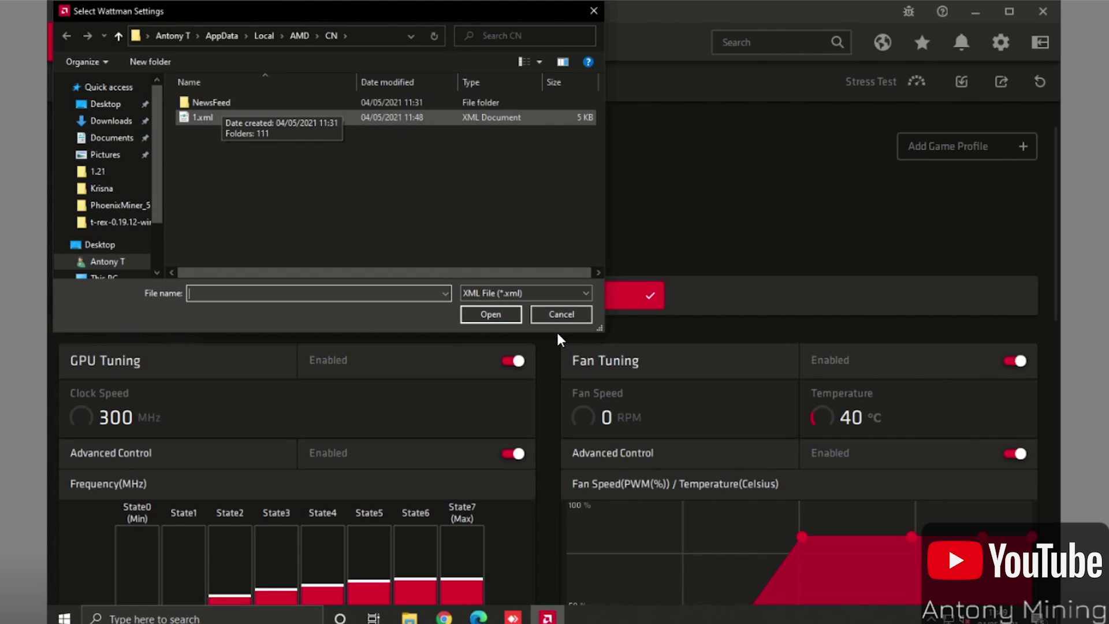
pyautogui.click(570, 315)
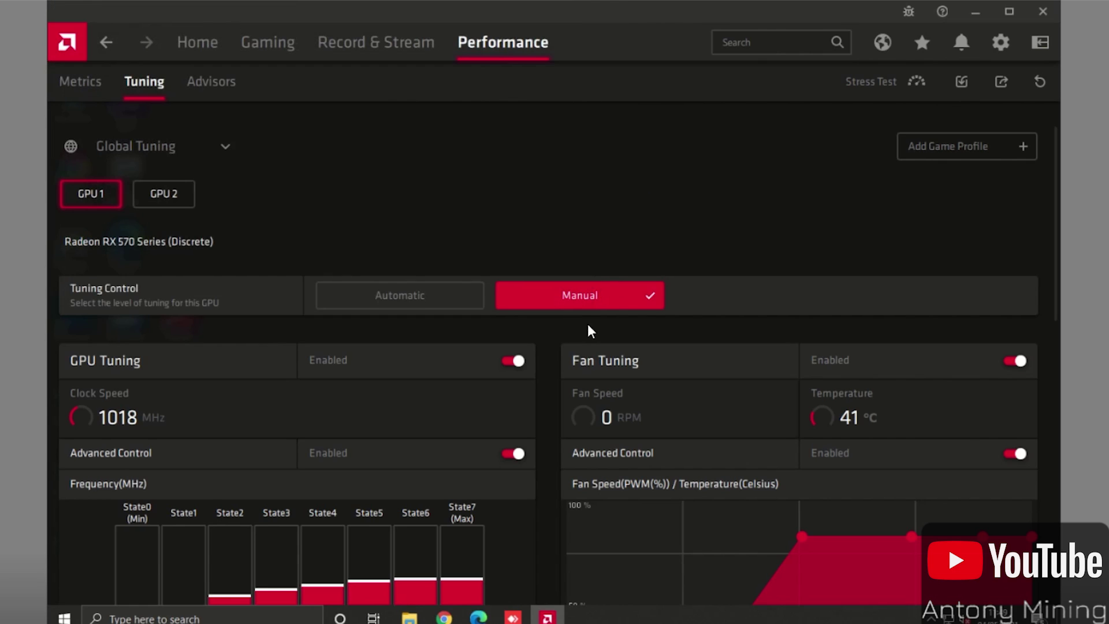
pyautogui.click(165, 197)
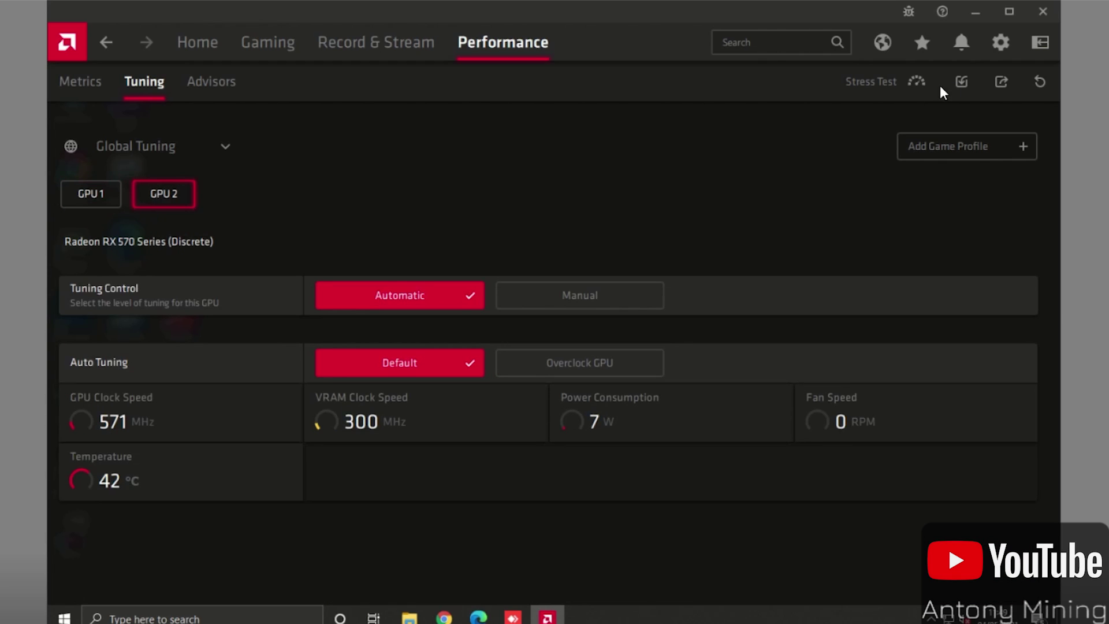
pyautogui.click(962, 81)
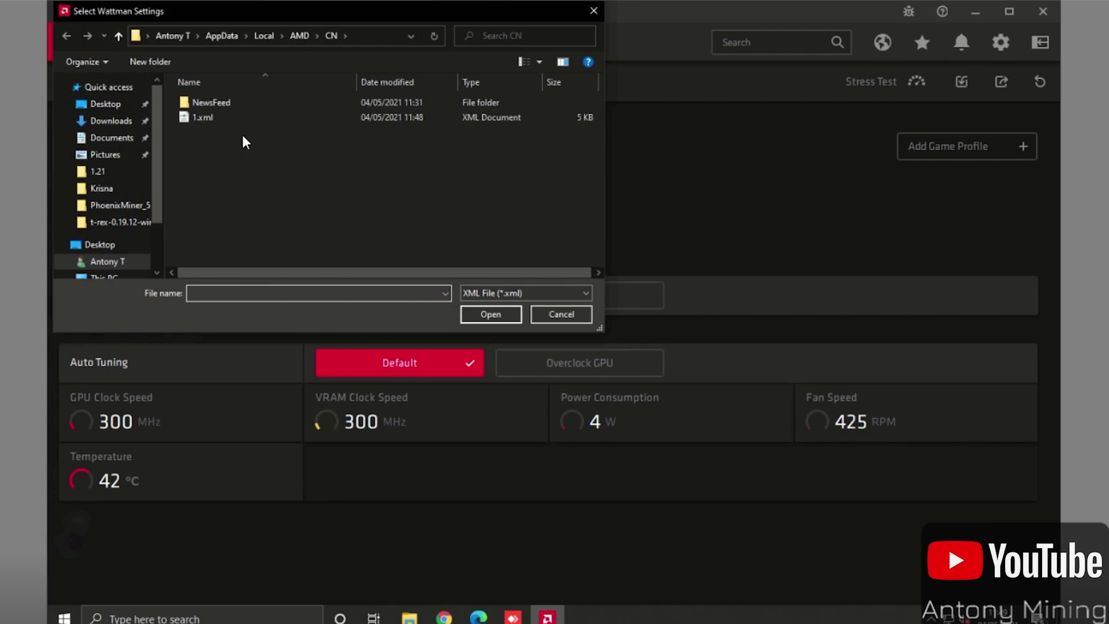
pyautogui.click(208, 118)
pyautogui.click(492, 314)
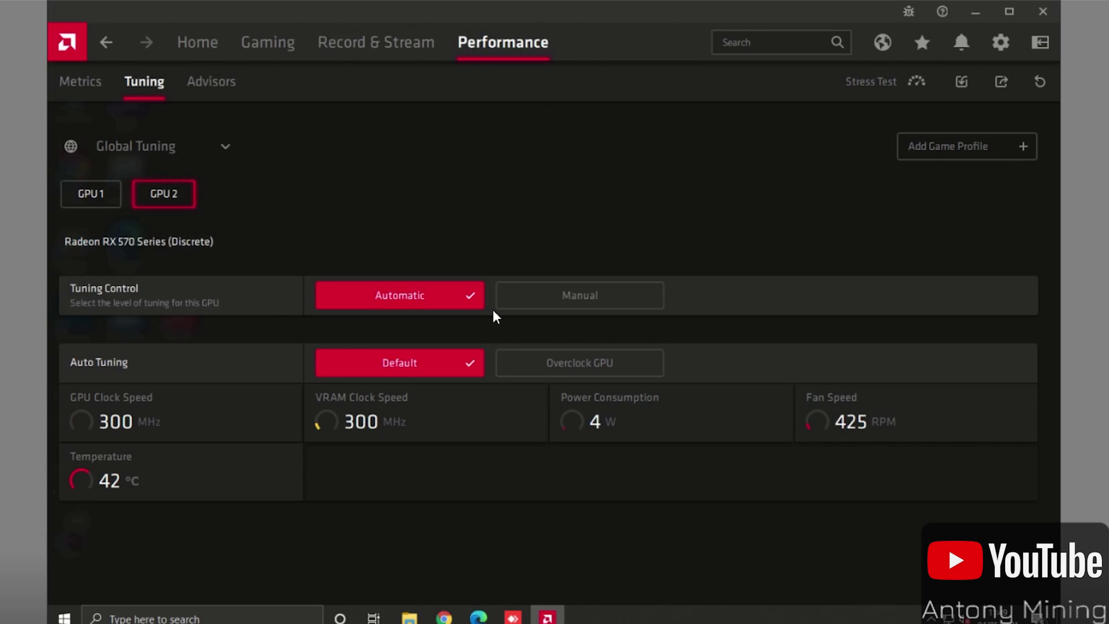
pyautogui.scroll(-10, 733, 335)
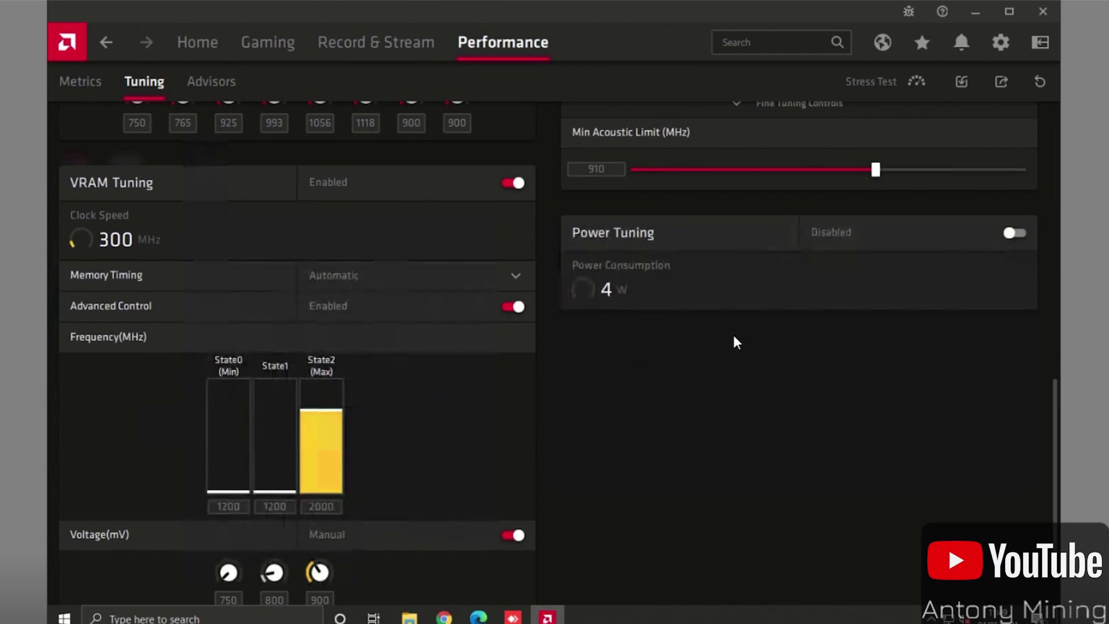
pyautogui.scroll(-1, 733, 334)
pyautogui.scroll(5, 733, 334)
pyautogui.scroll(2, 733, 334)
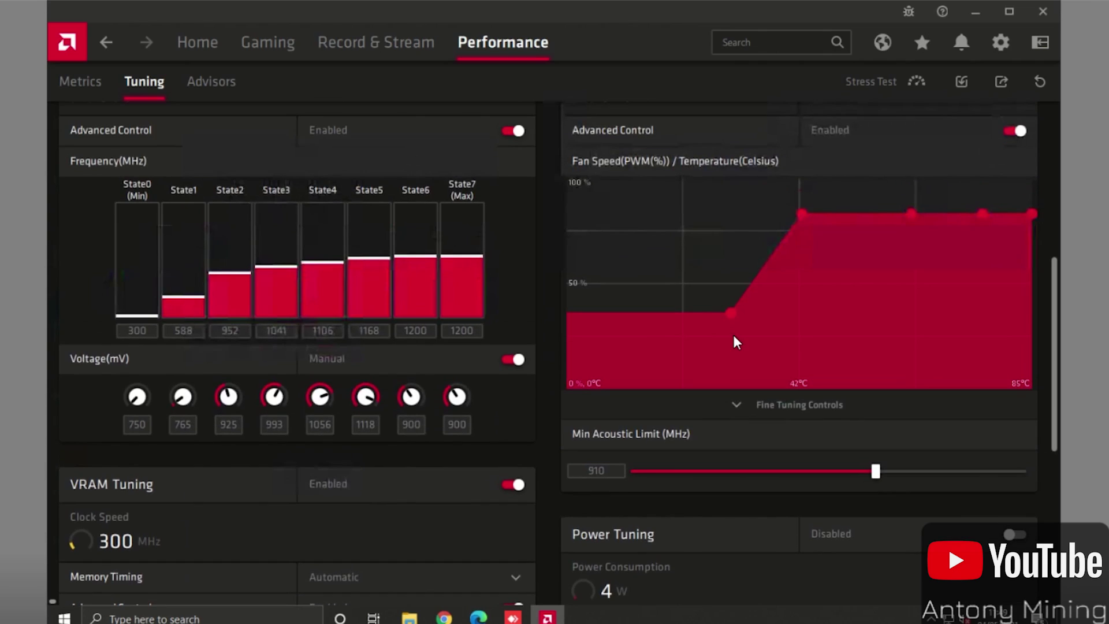
pyautogui.scroll(5, 733, 335)
# - Switch to Chrome, search Google for nanominer, and open the nanopool/nanominer releases page on GitHub
pyautogui.click(975, 17)
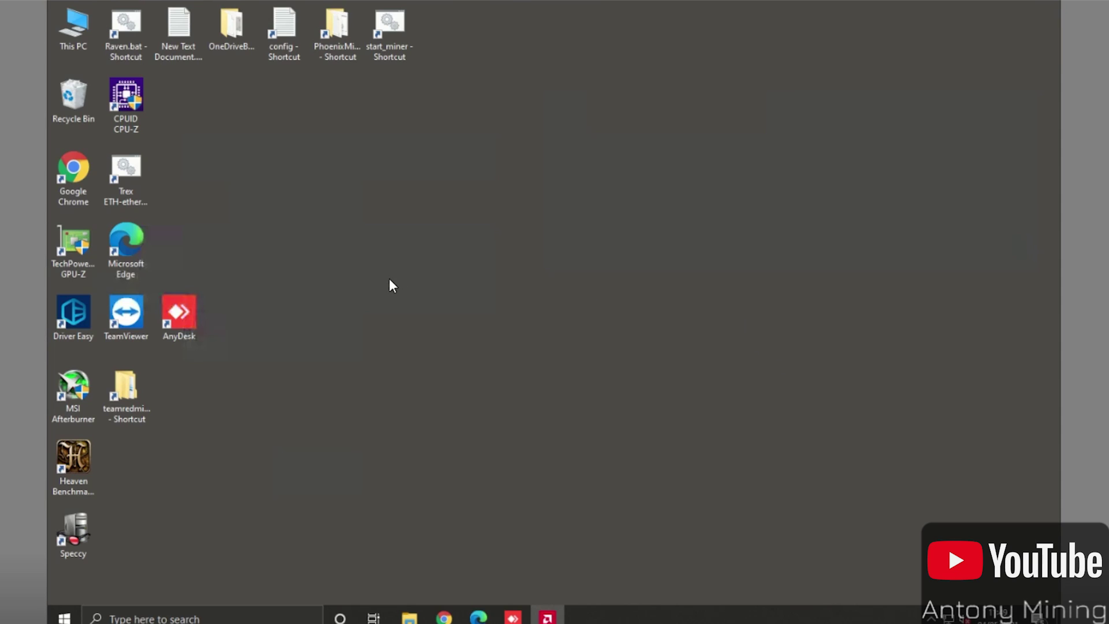
pyautogui.click(435, 610)
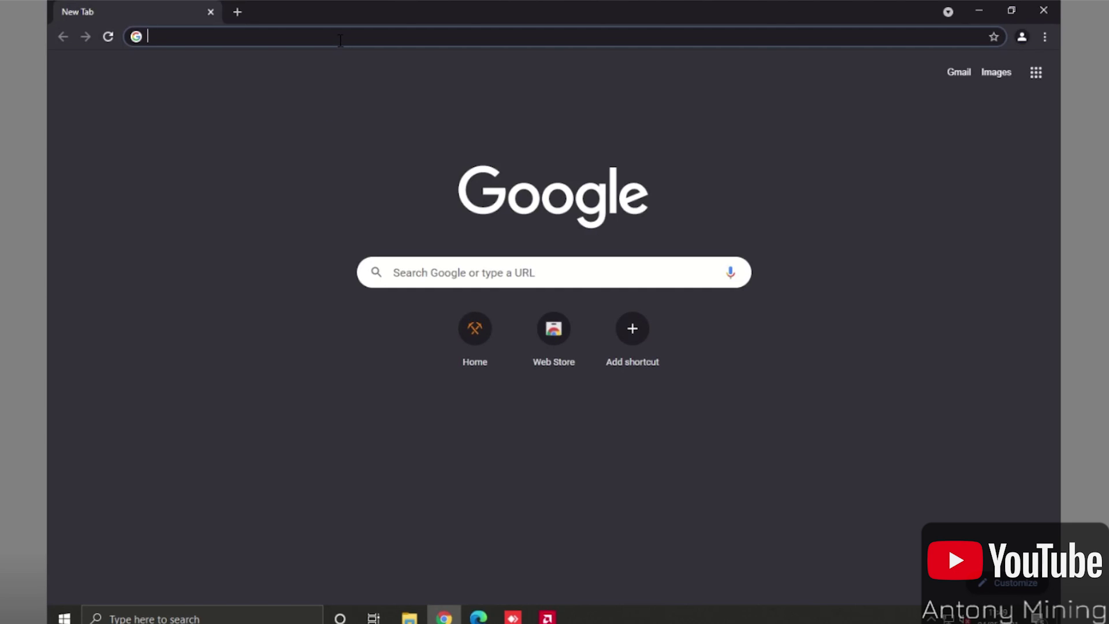
pyautogui.click(341, 39)
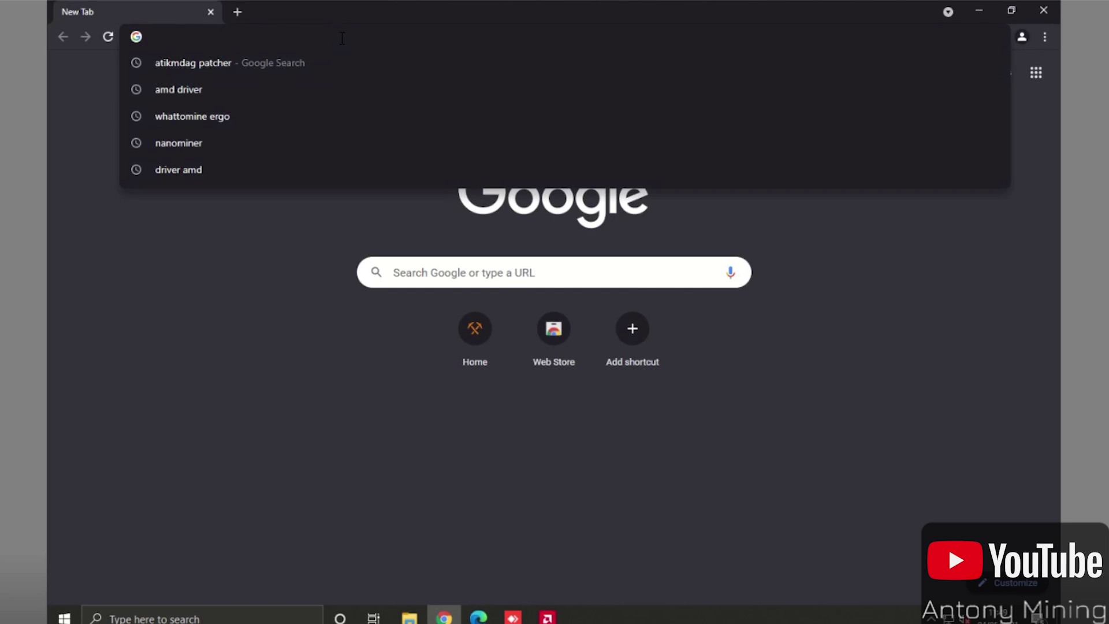
pyautogui.write('nanominer')
pyautogui.press('Return')
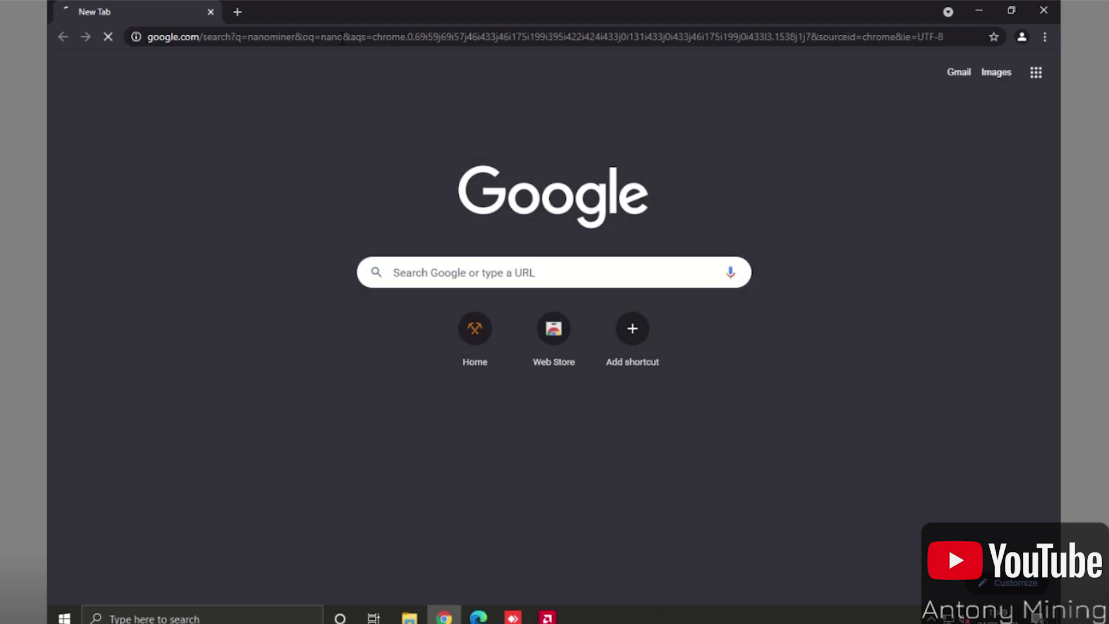
pyautogui.click(389, 203)
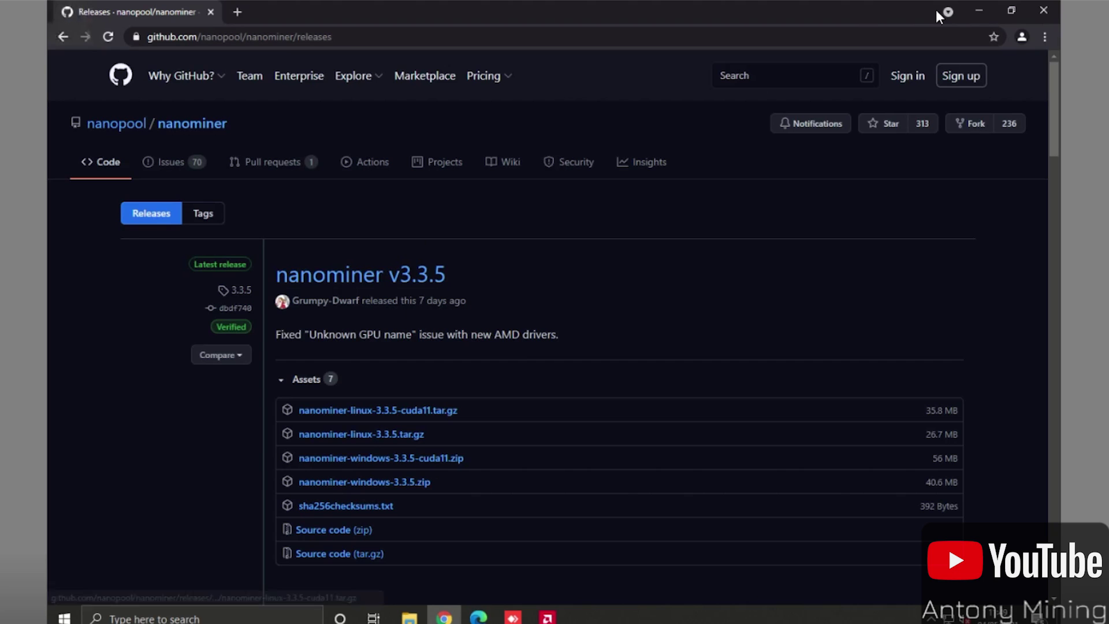
# - Switch to File Explorer and open the Downloads folder from This PC
pyautogui.click(982, 10)
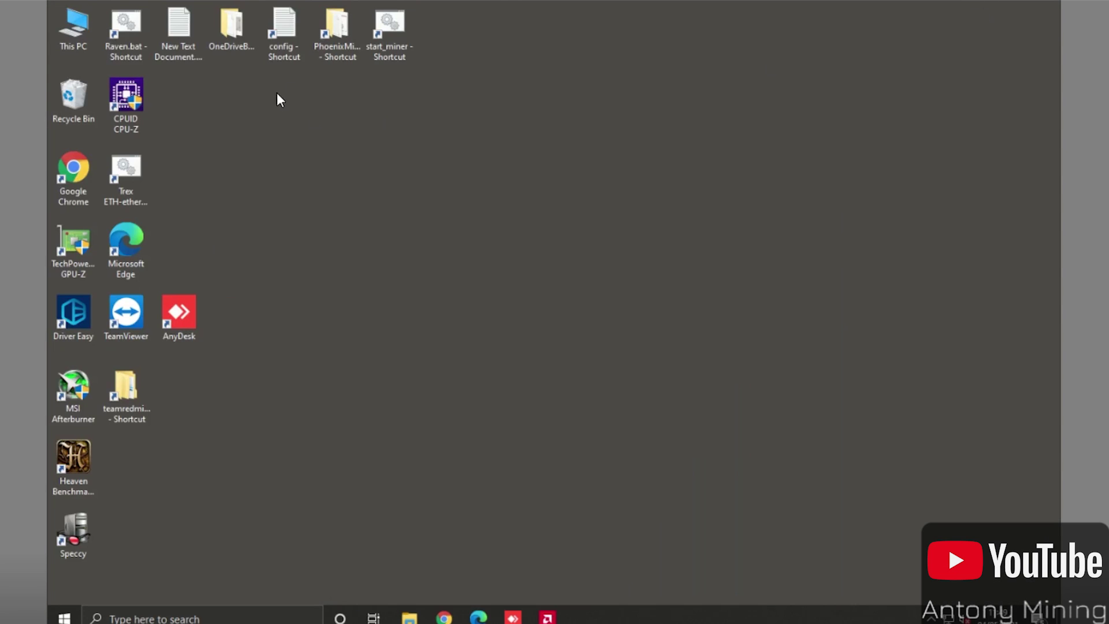
pyautogui.doubleClick(80, 40)
pyautogui.doubleClick(726, 262)
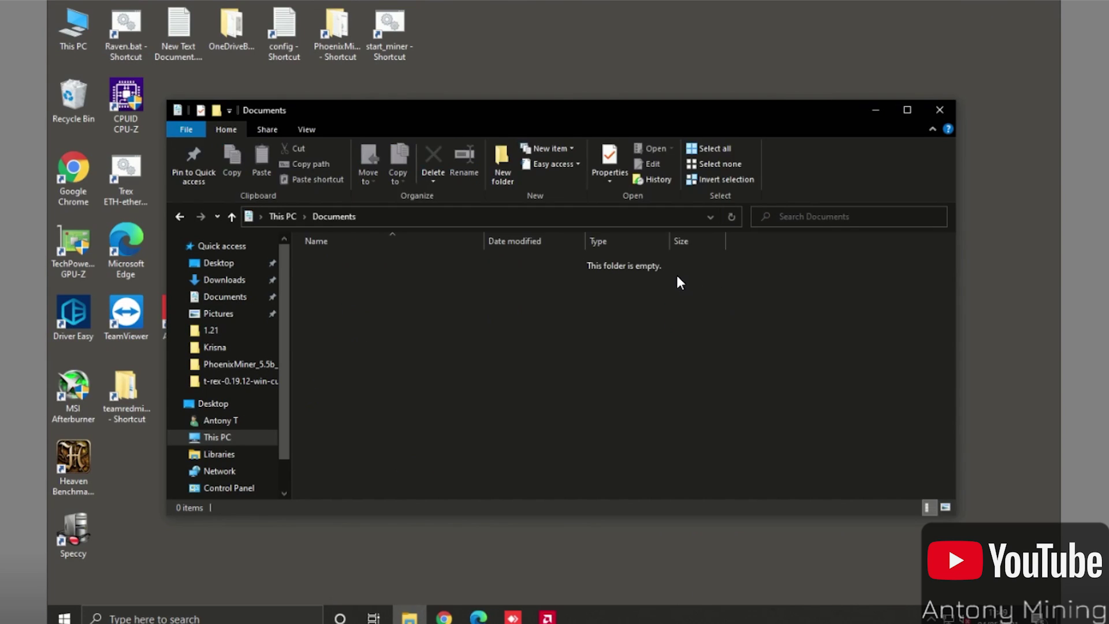
pyautogui.hotkey('alt', 'Left')
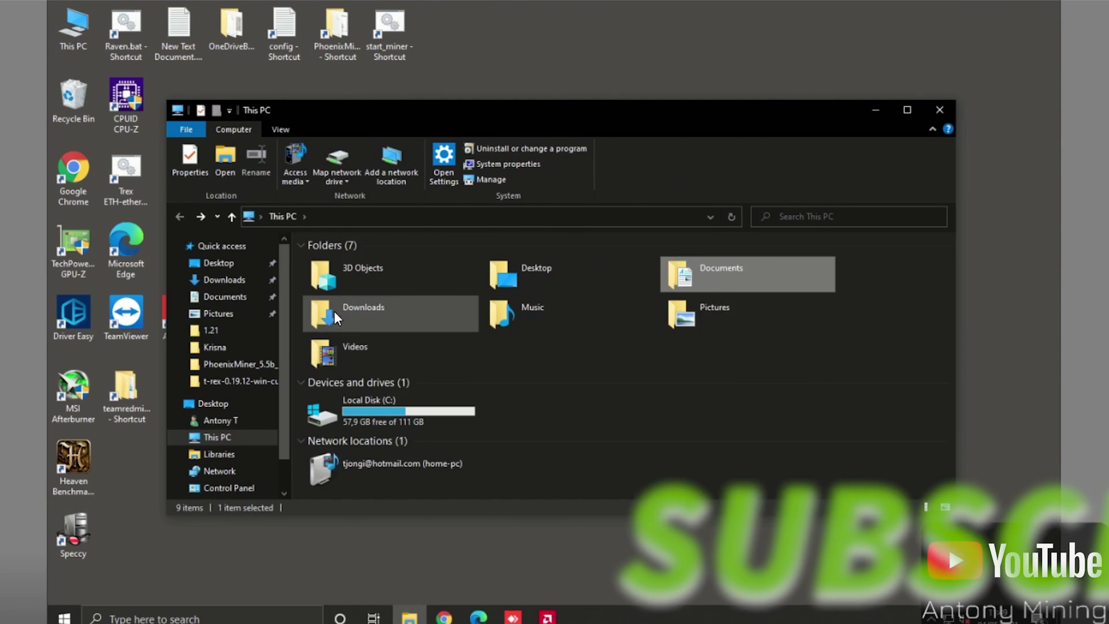
pyautogui.doubleClick(334, 311)
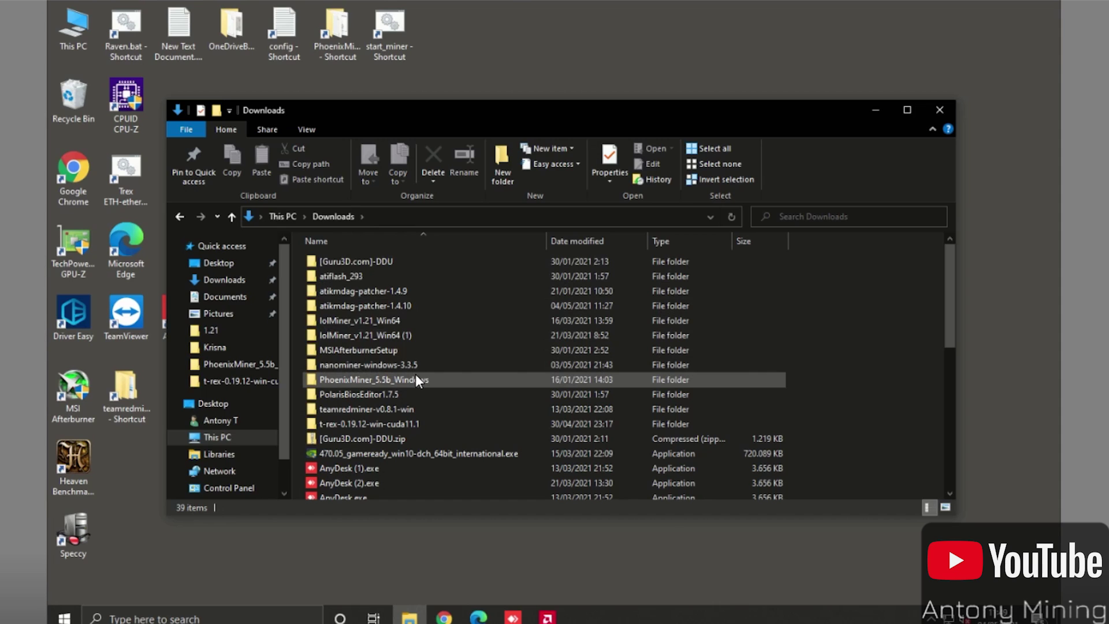
# - Locate nanominer-windows-3.3.5.zip in Downloads, then open the extracted nanominer-windows-3.3.5 folder down to its inner folder of the same name
pyautogui.scroll(-7, 415, 377)
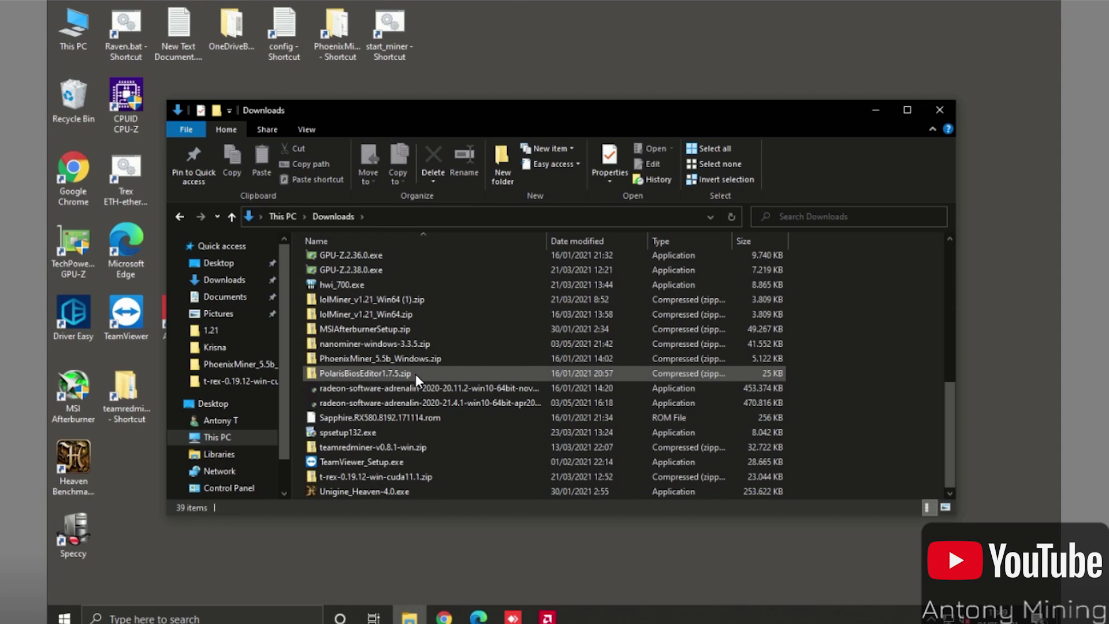
pyautogui.click(415, 343)
pyautogui.rightClick(431, 348)
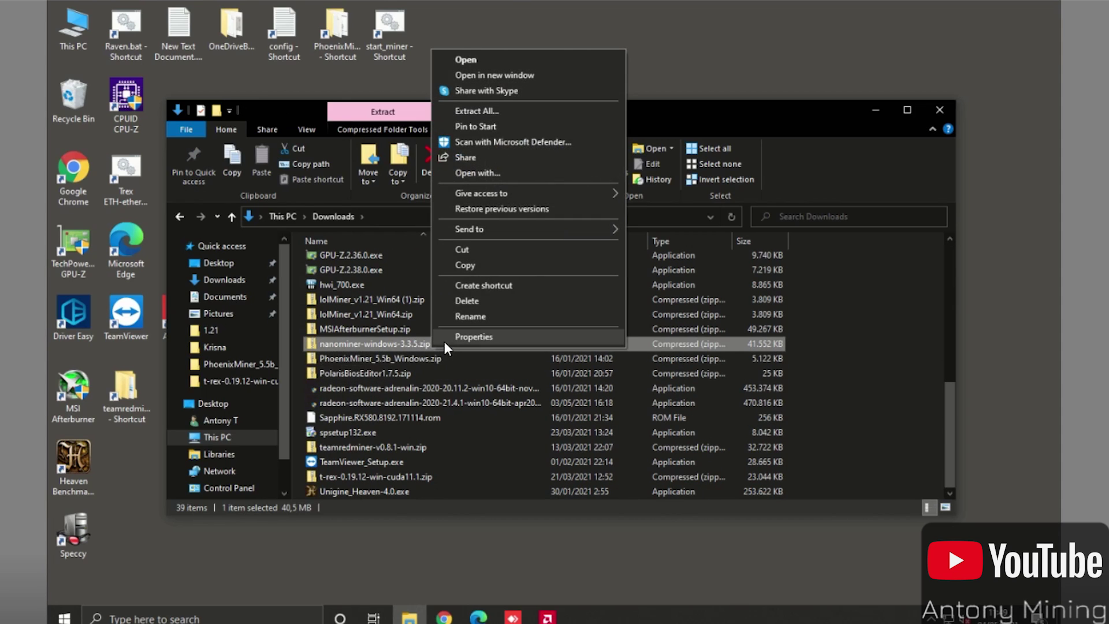
pyautogui.click(393, 349)
pyautogui.scroll(3, 392, 348)
pyautogui.scroll(4, 393, 349)
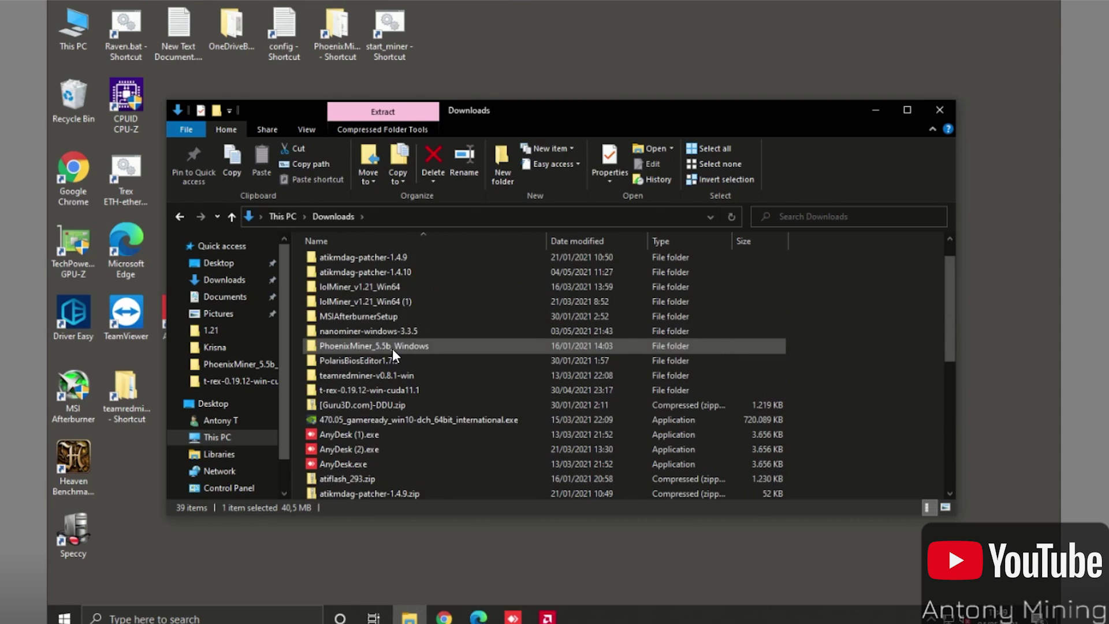
pyautogui.scroll(1, 404, 323)
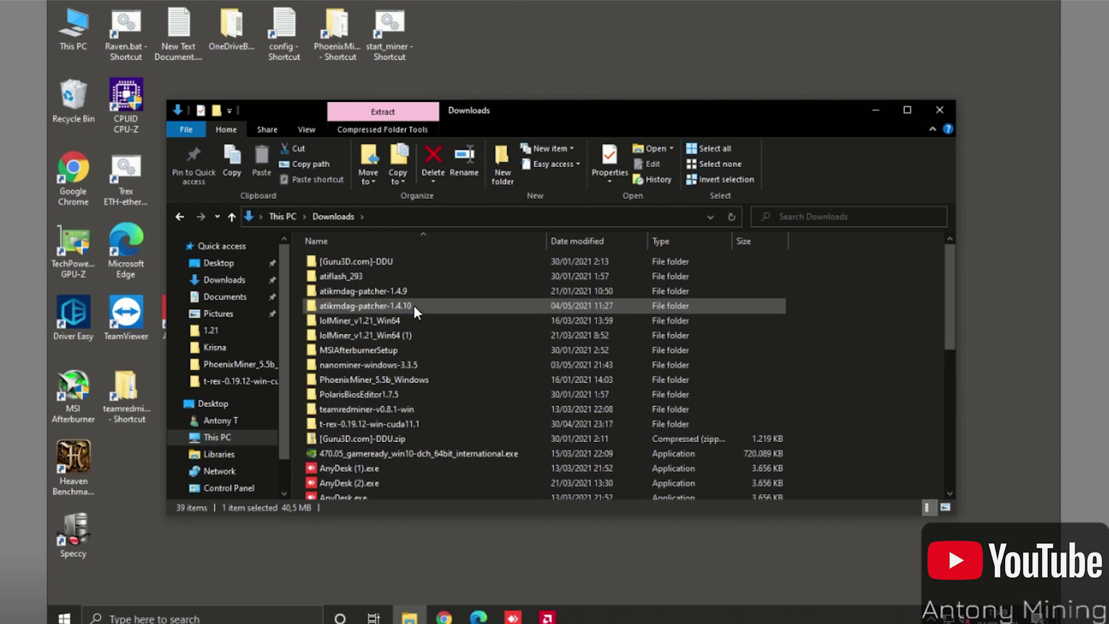
pyautogui.doubleClick(393, 366)
pyautogui.doubleClick(400, 262)
# - Find config_ergo.ini among the nanominer configuration files and open it for editing in Notepad
pyautogui.scroll(-1, 422, 350)
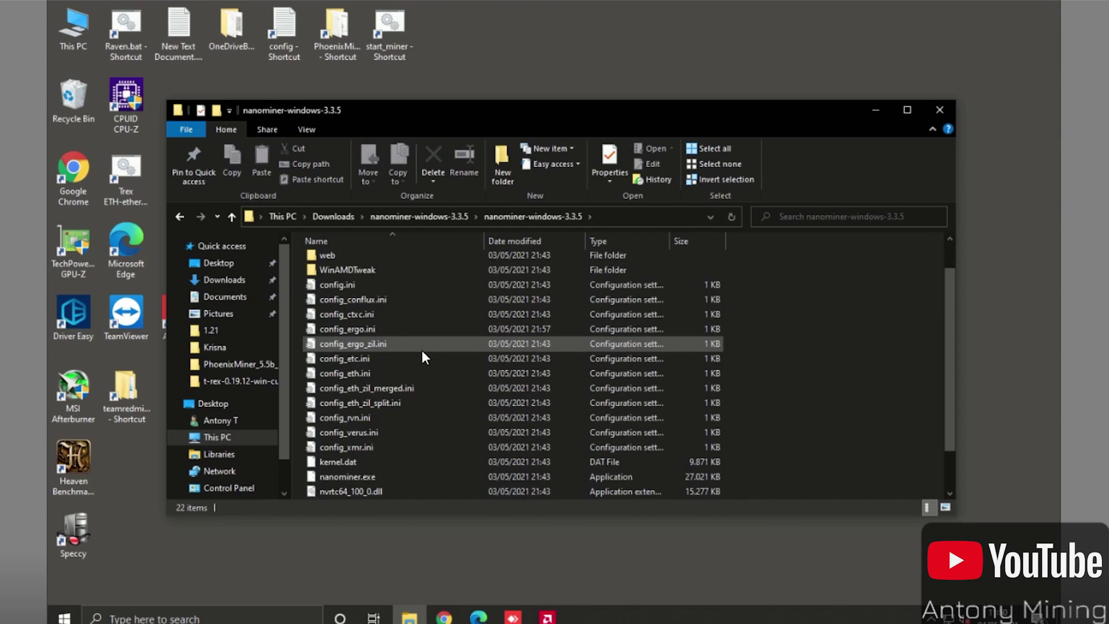
pyautogui.scroll(-1, 422, 351)
pyautogui.scroll(2, 424, 353)
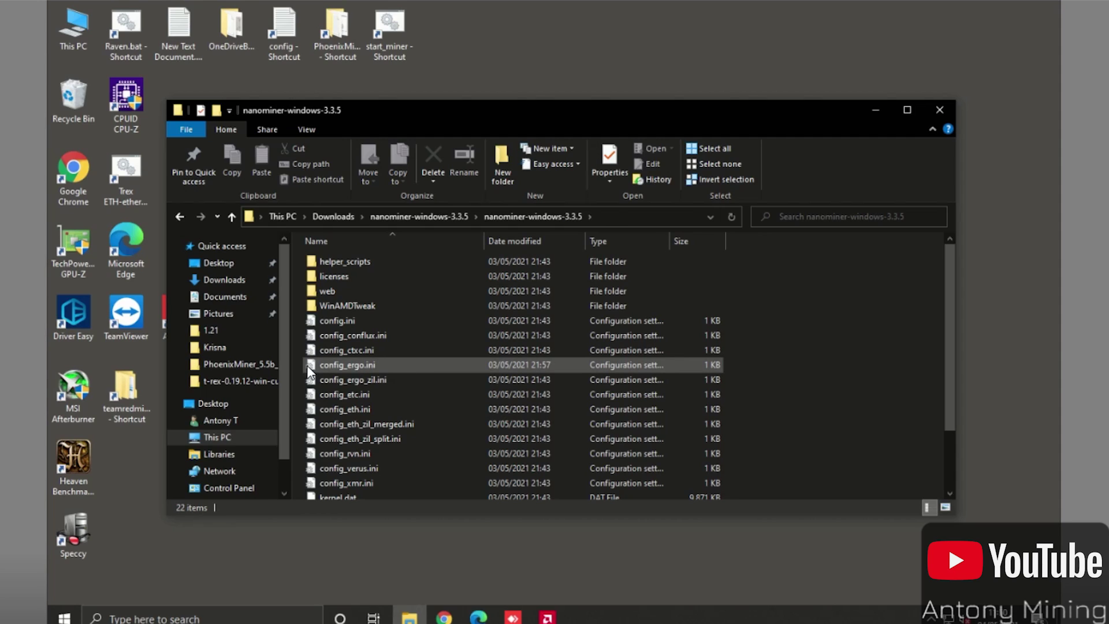
pyautogui.click(359, 365)
pyautogui.rightClick(360, 366)
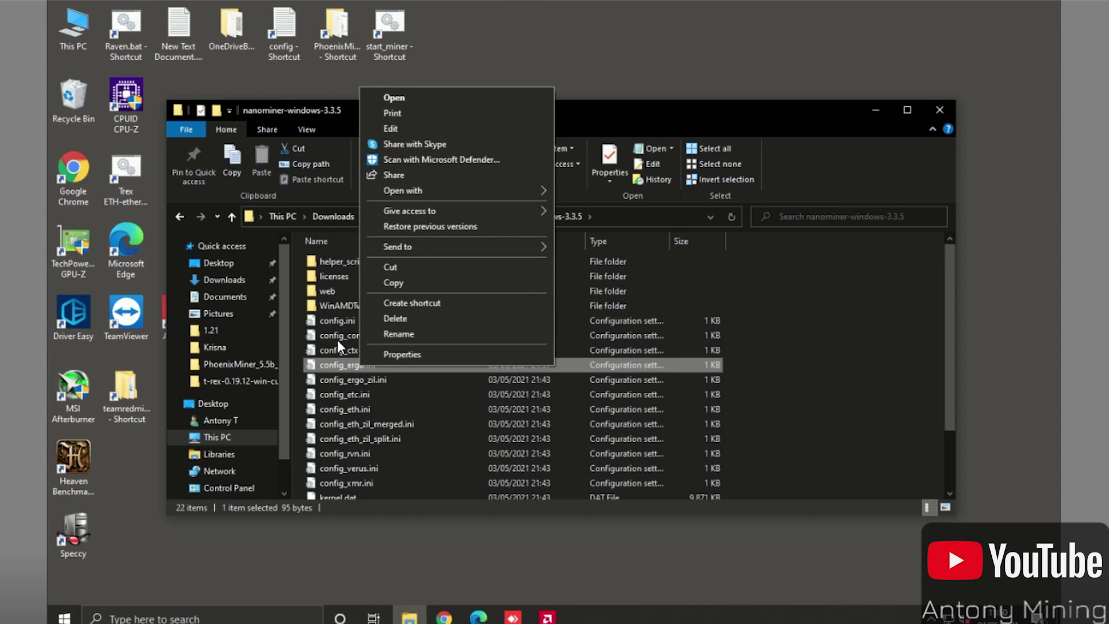
pyautogui.click(315, 366)
pyautogui.scroll(-2, 426, 373)
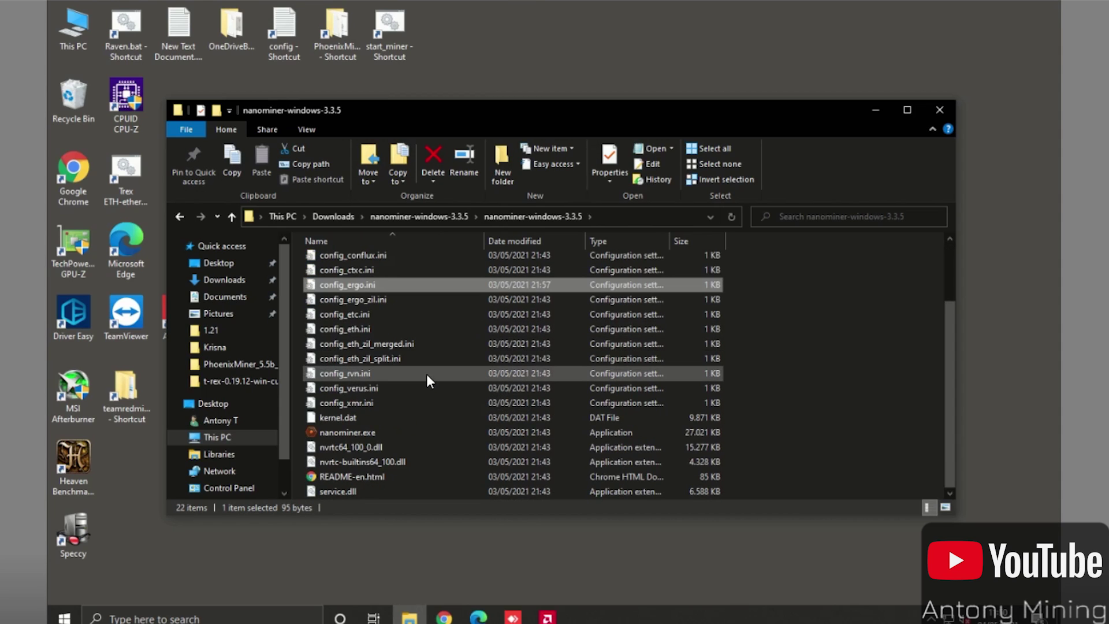
pyautogui.scroll(1, 426, 374)
pyautogui.rightClick(391, 321)
pyautogui.click(447, 359)
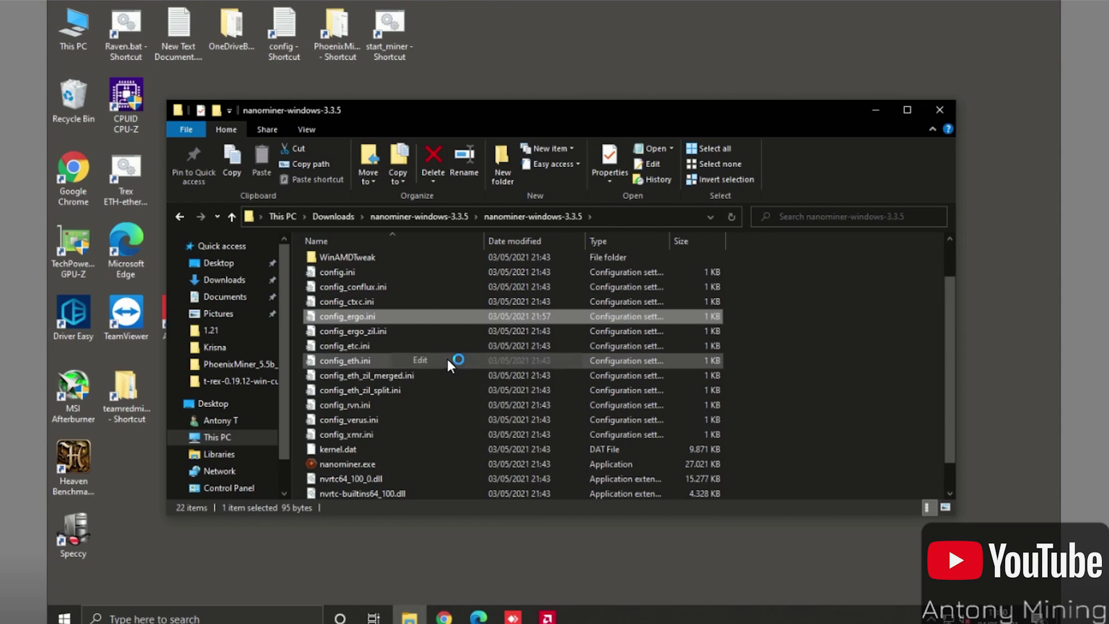
# - Check the wallet address, coin and rig name entries in config_ergo.ini and close the file without changes
pyautogui.doubleClick(387, 140)
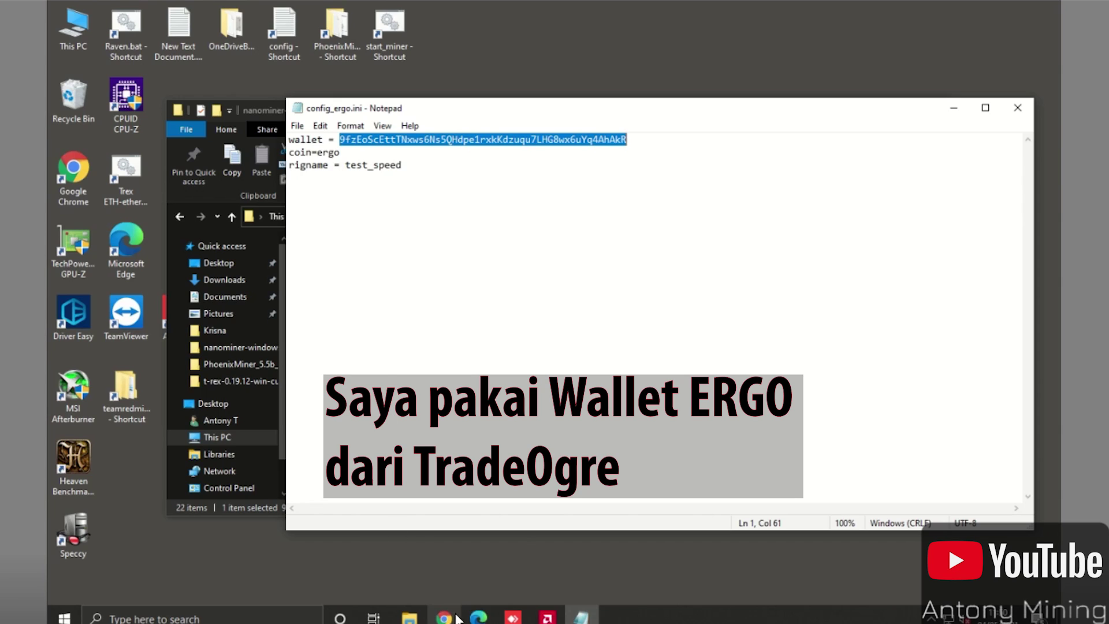
pyautogui.moveTo(449, 619)
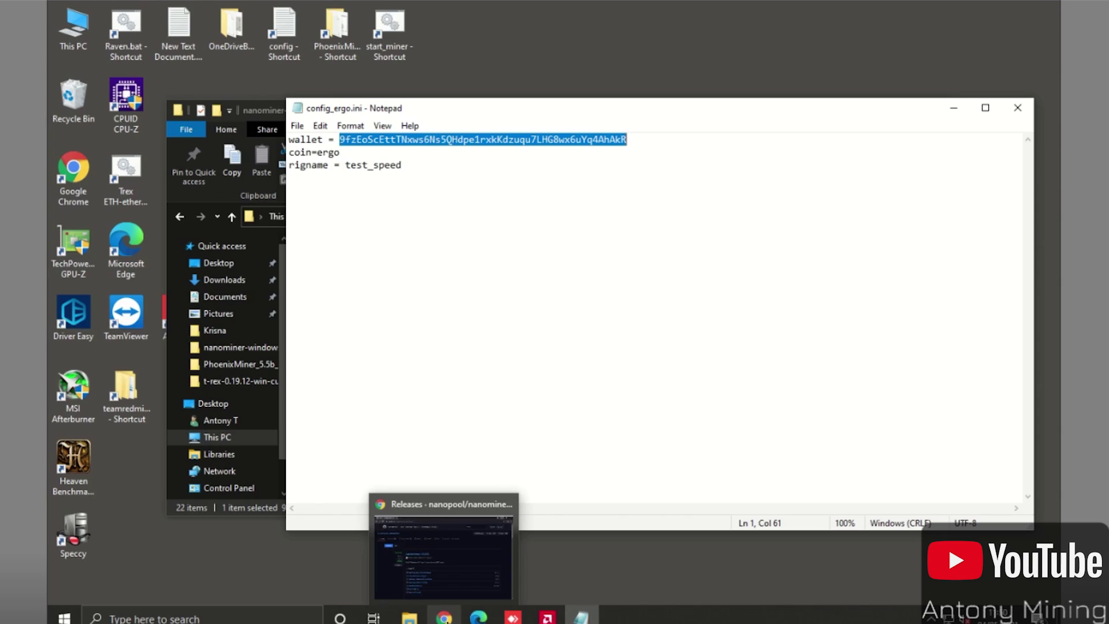
pyautogui.click(475, 282)
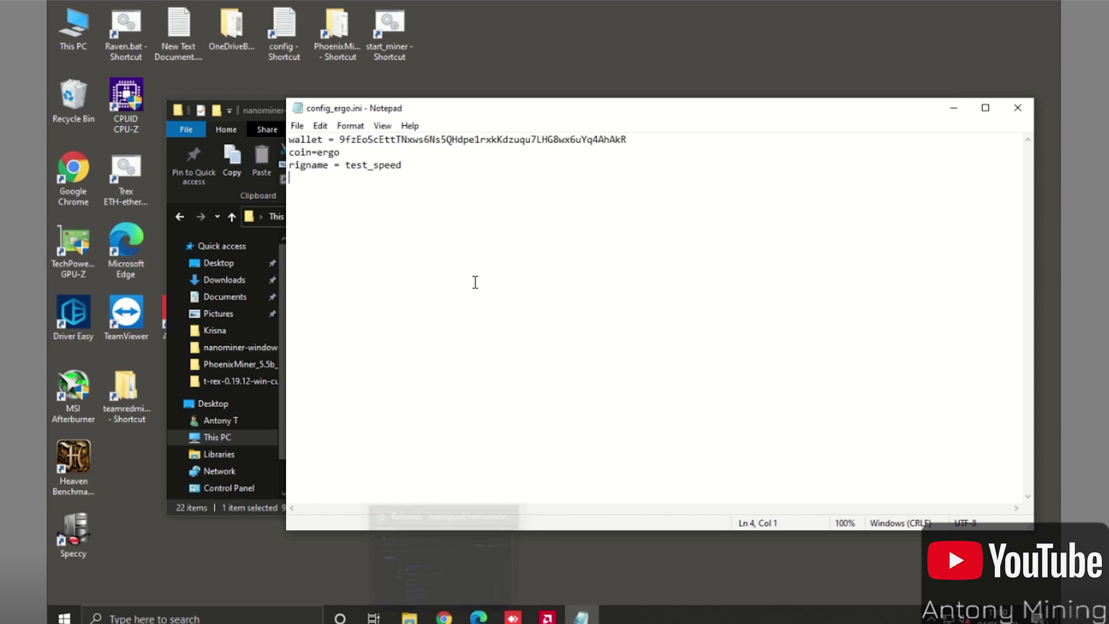
pyautogui.doubleClick(459, 140)
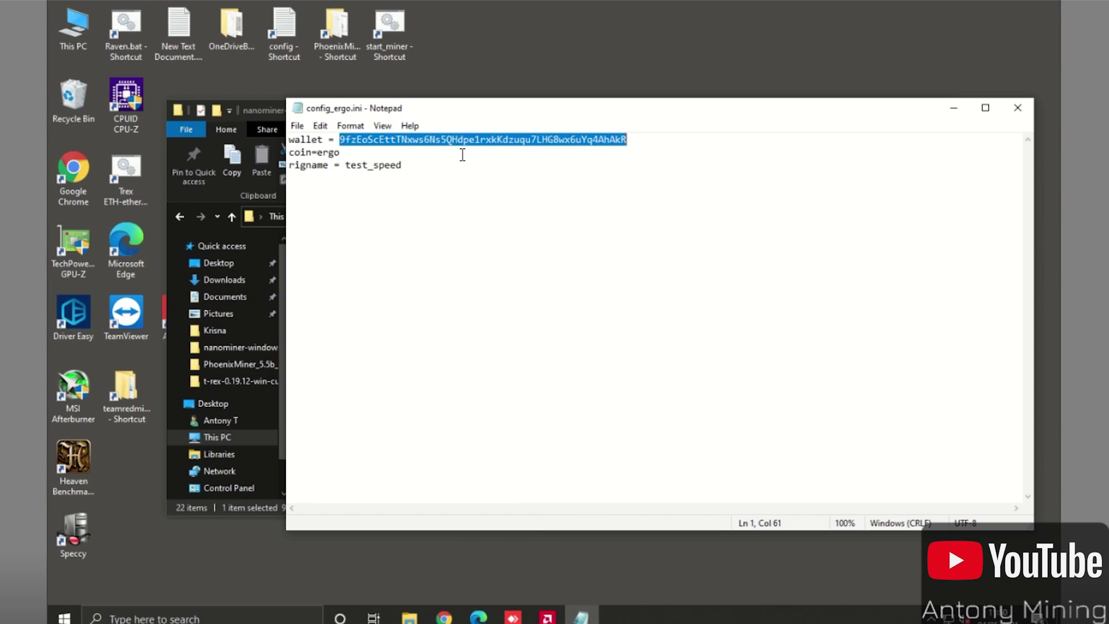
pyautogui.click(1019, 108)
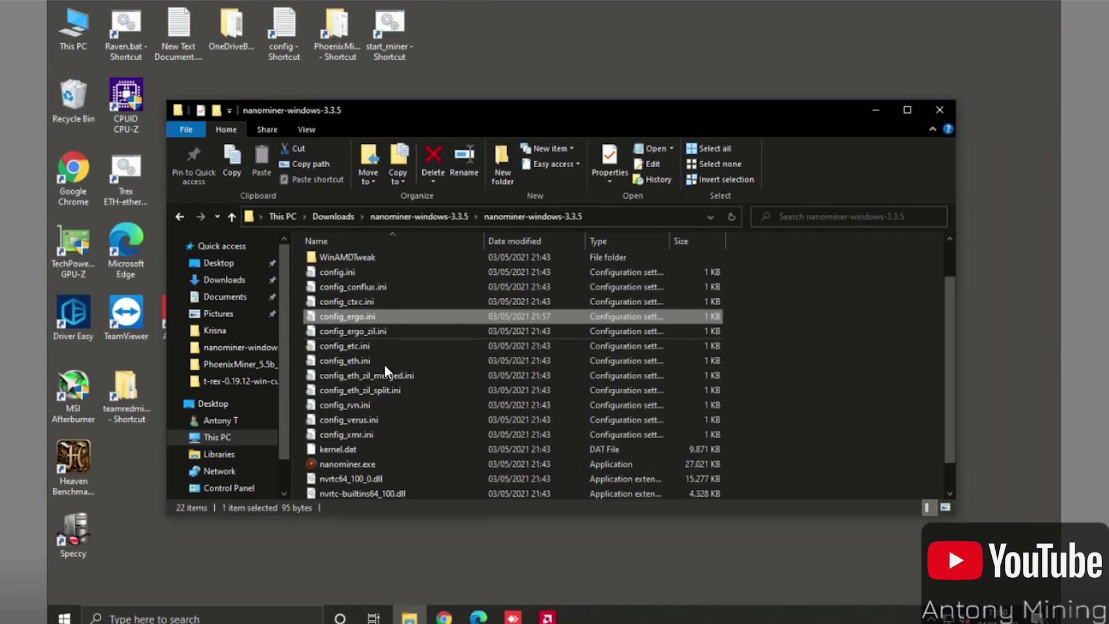
# - Create a new text document in the nanominer-windows-3.3.5 folder and rename it, including its extension, to start.bat
pyautogui.scroll(-1, 416, 324)
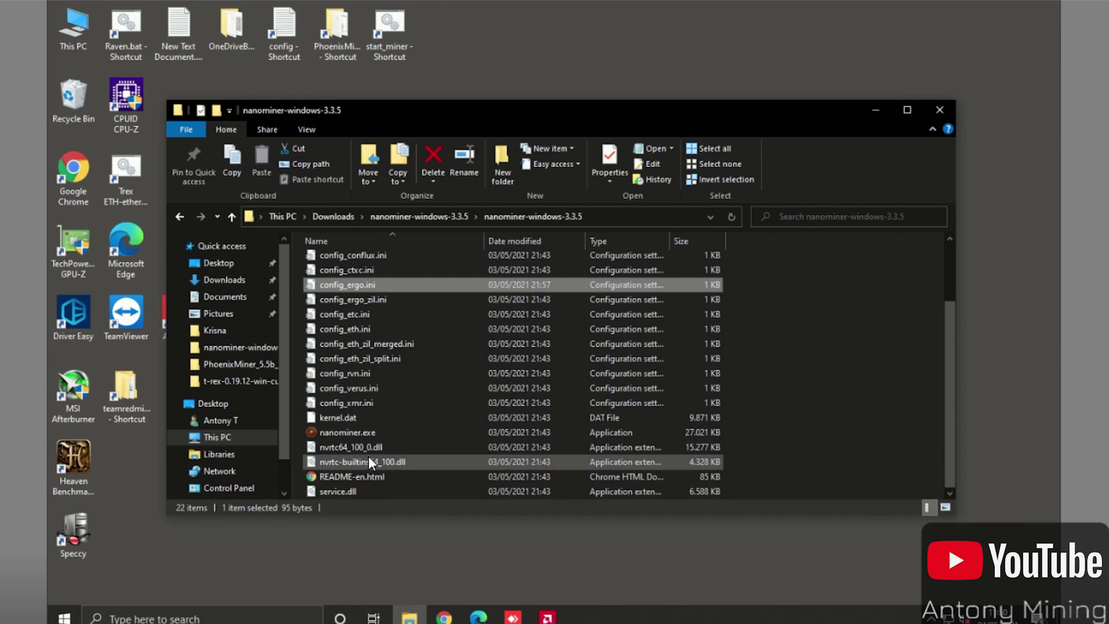
pyautogui.scroll(2, 371, 381)
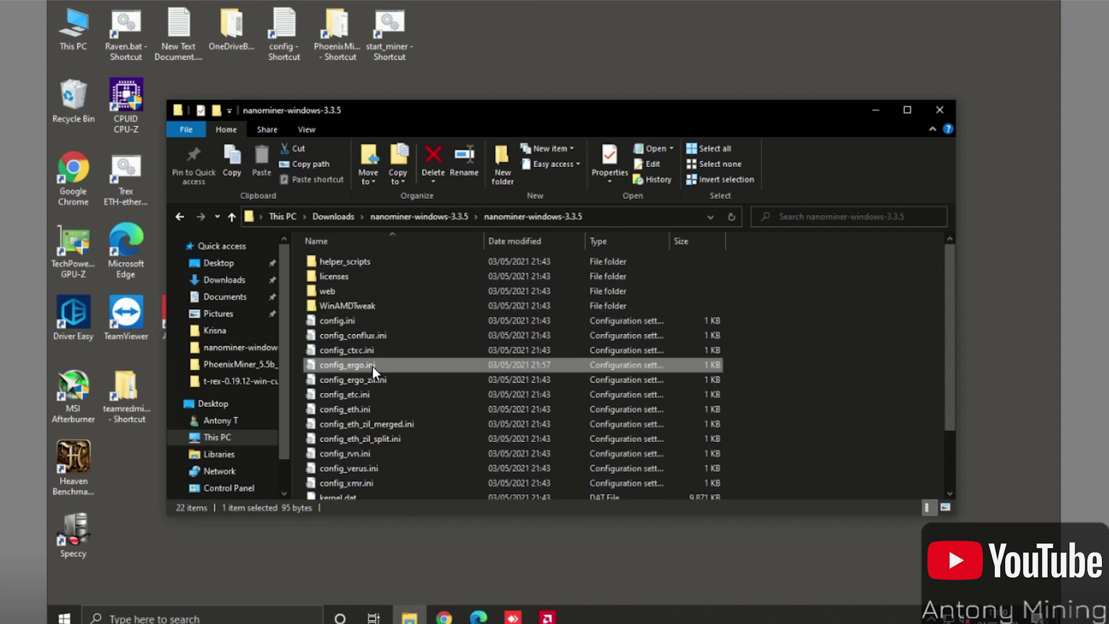
pyautogui.scroll(-1, 372, 366)
pyautogui.scroll(-1, 372, 373)
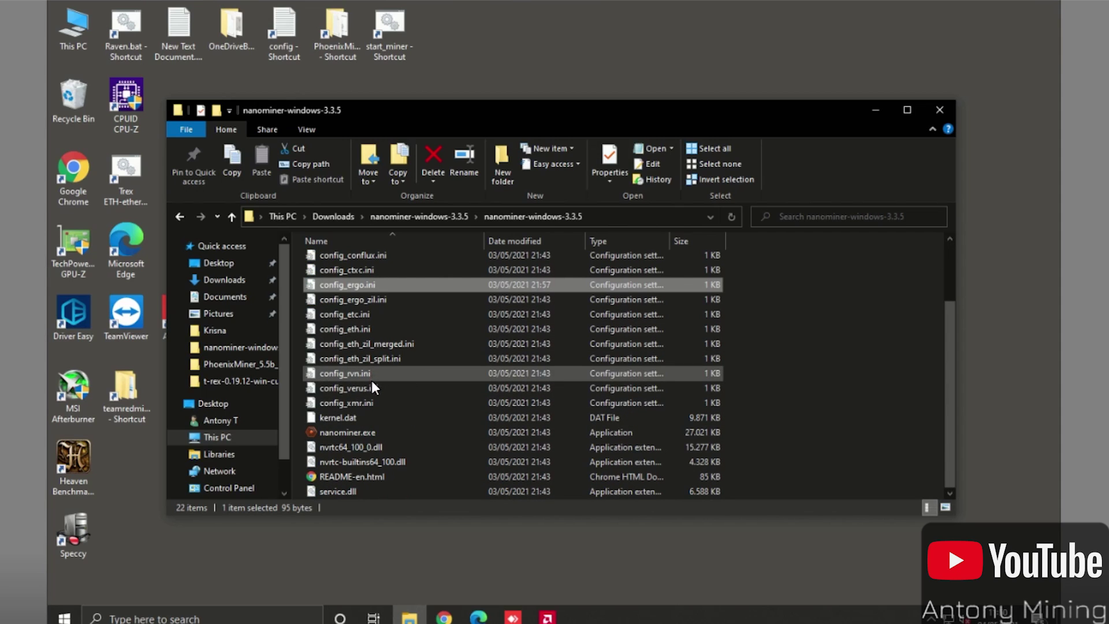
pyautogui.doubleClick(376, 434)
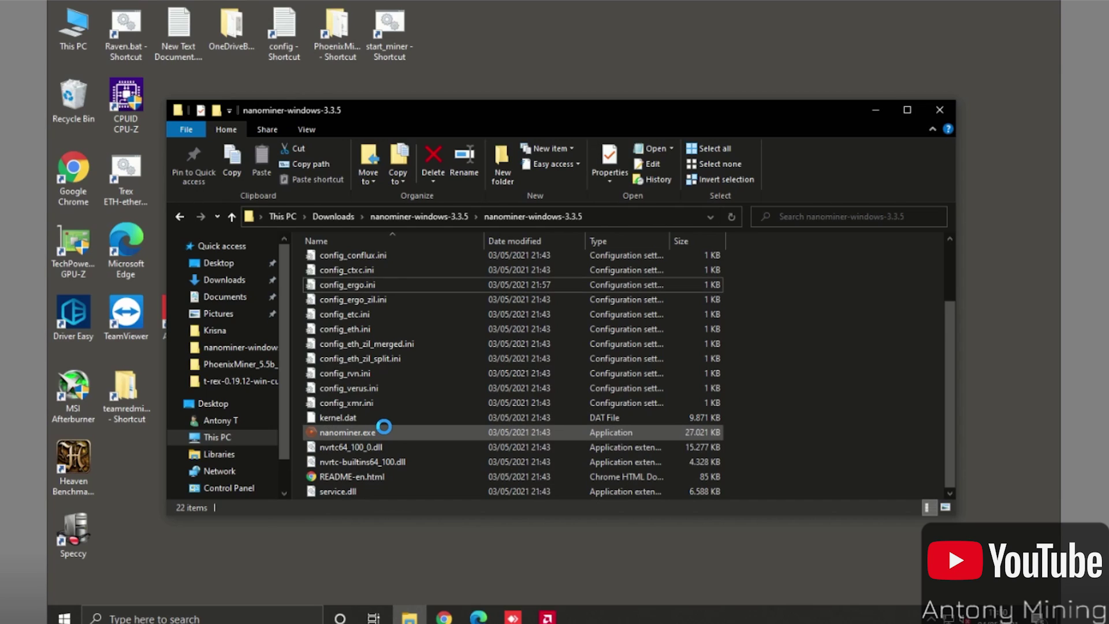
pyautogui.rightClick(379, 432)
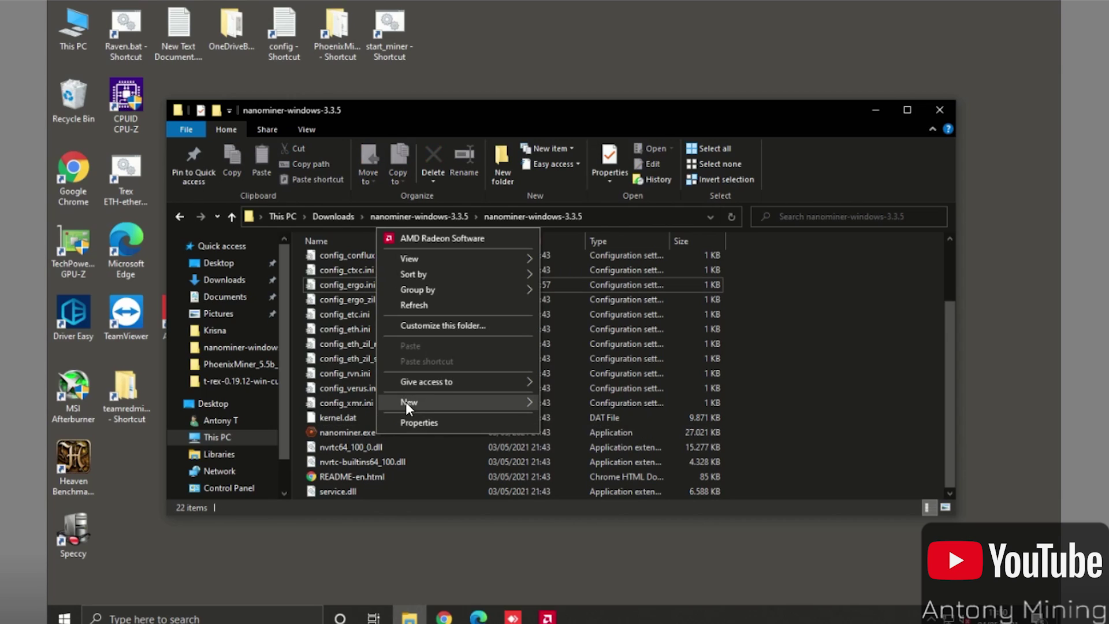
pyautogui.moveTo(461, 409)
pyautogui.click(605, 471)
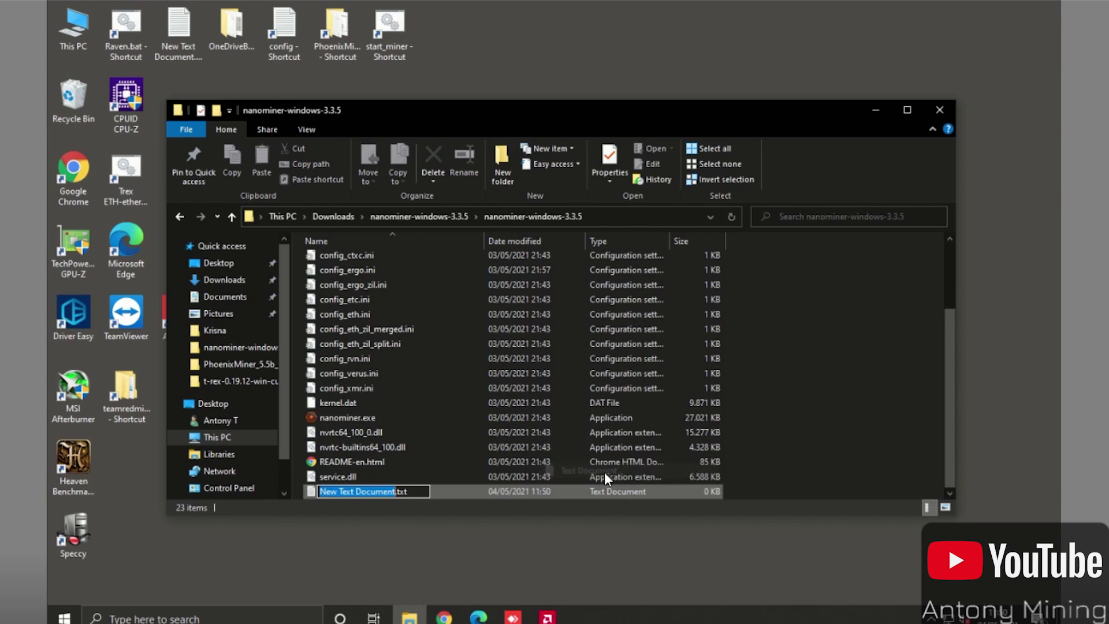
pyautogui.write('start')
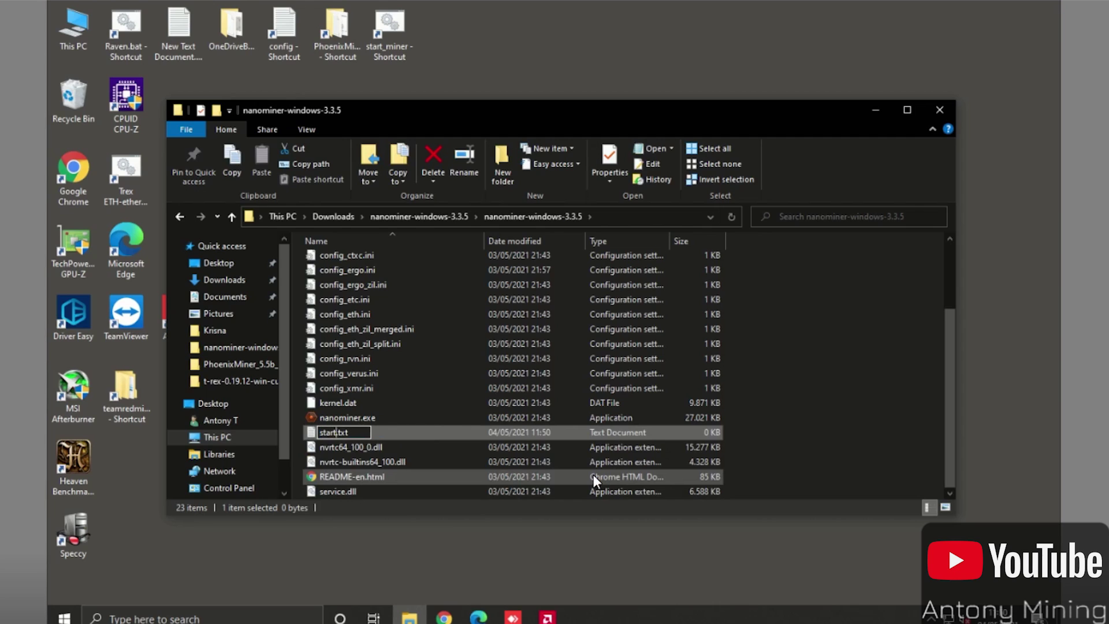
pyautogui.write('.')
pyautogui.press('Delete')
pyautogui.press('Delete')
pyautogui.press('Delete')
pyautogui.press('Delete')
pyautogui.write('bat')
pyautogui.press('Return')
pyautogui.click(612, 311)
pyautogui.click(365, 434)
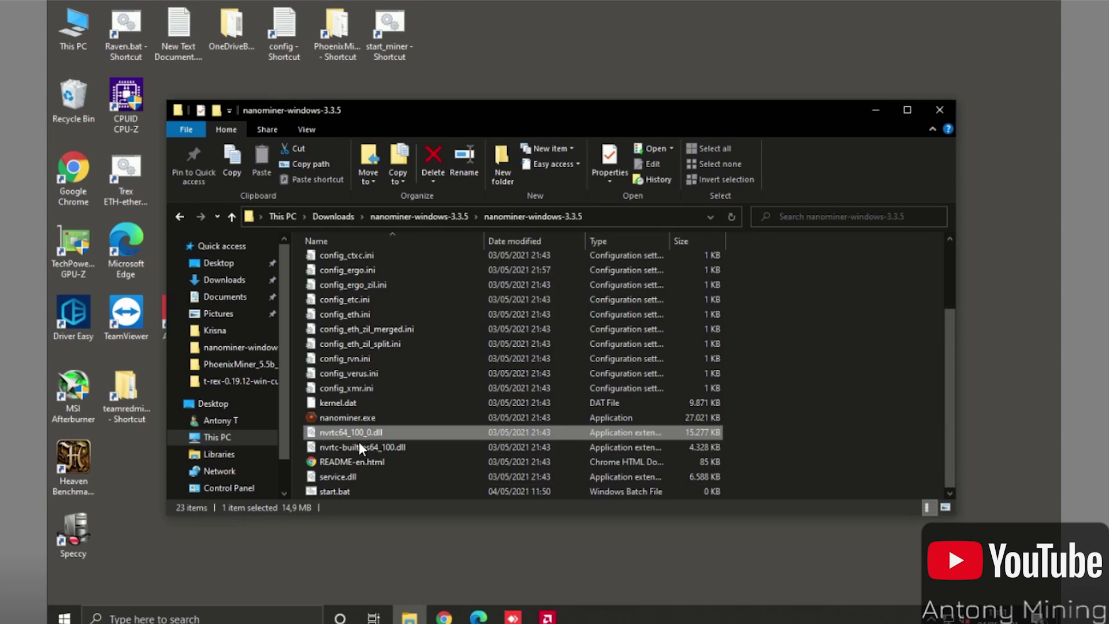
pyautogui.click(355, 482)
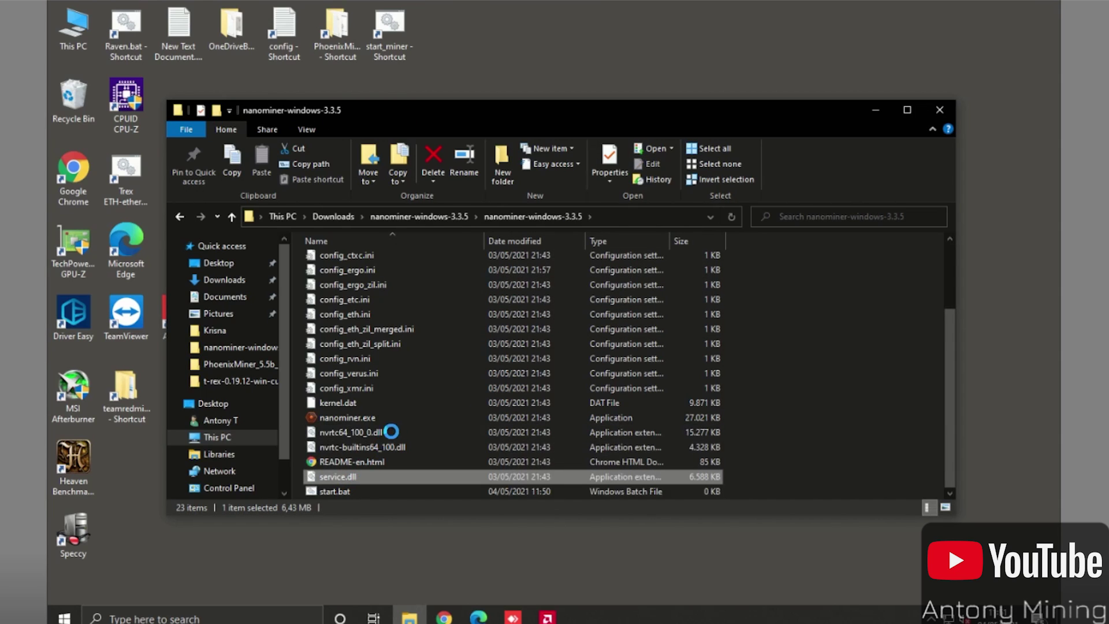
pyautogui.rightClick(354, 482)
pyautogui.click(692, 377)
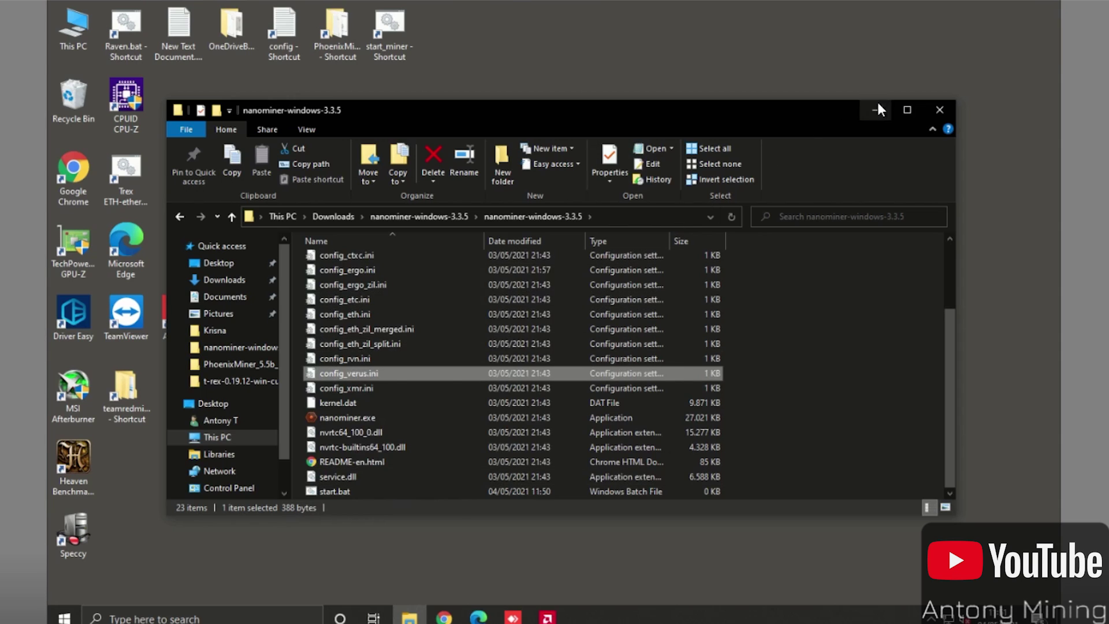
# - Maximize the nanominer-windows-3.3.5 folder window and open README-en.html with Google Chrome
pyautogui.click(906, 108)
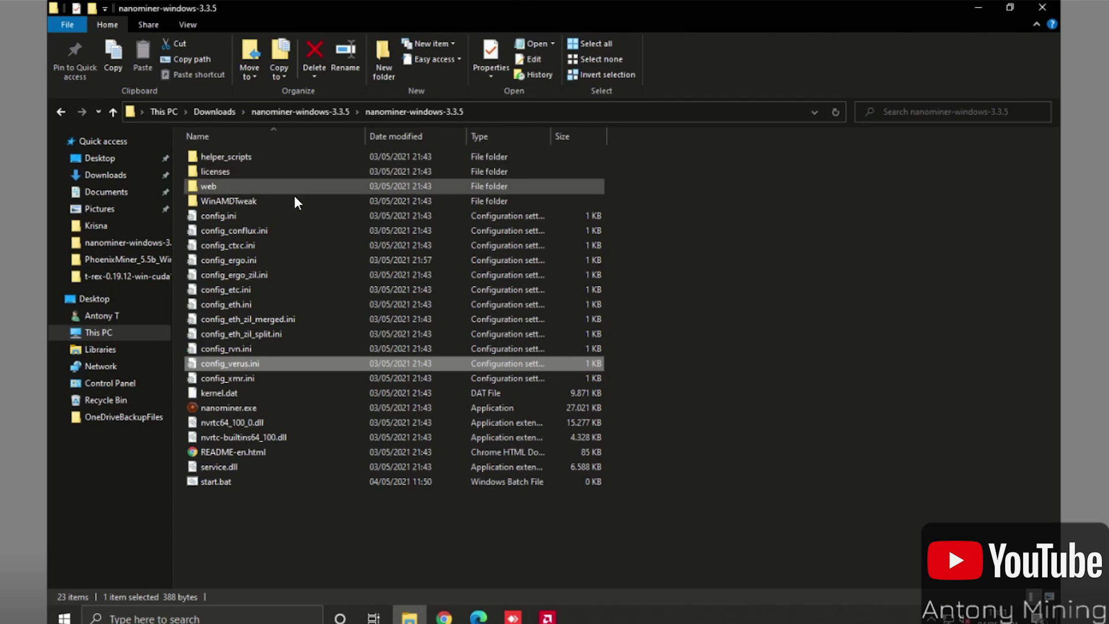
pyautogui.click(276, 453)
pyautogui.doubleClick(276, 453)
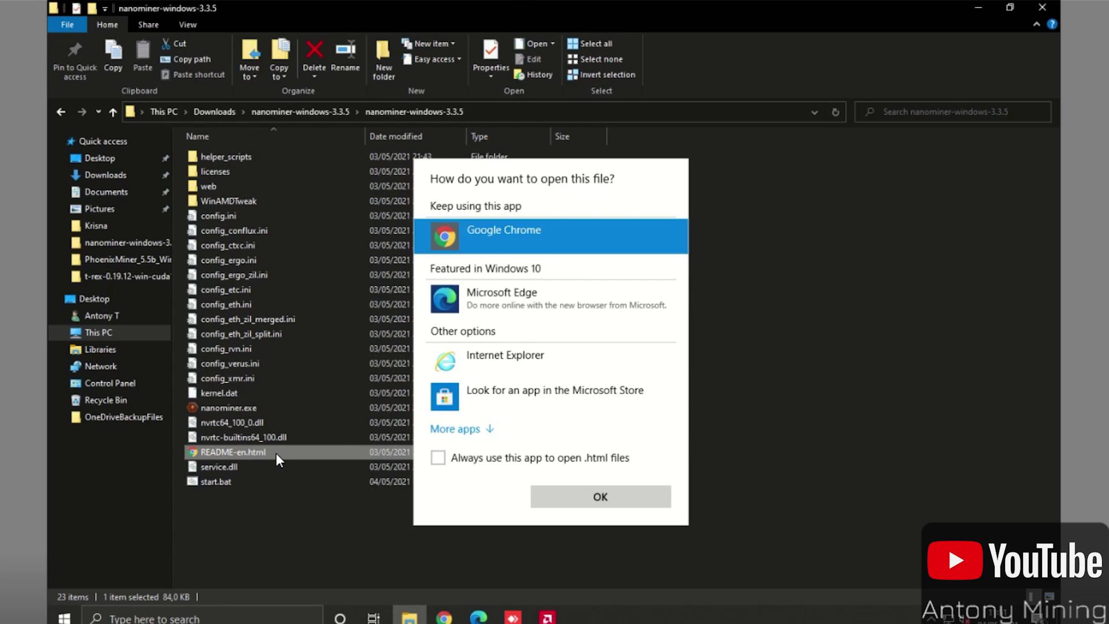
pyautogui.click(633, 499)
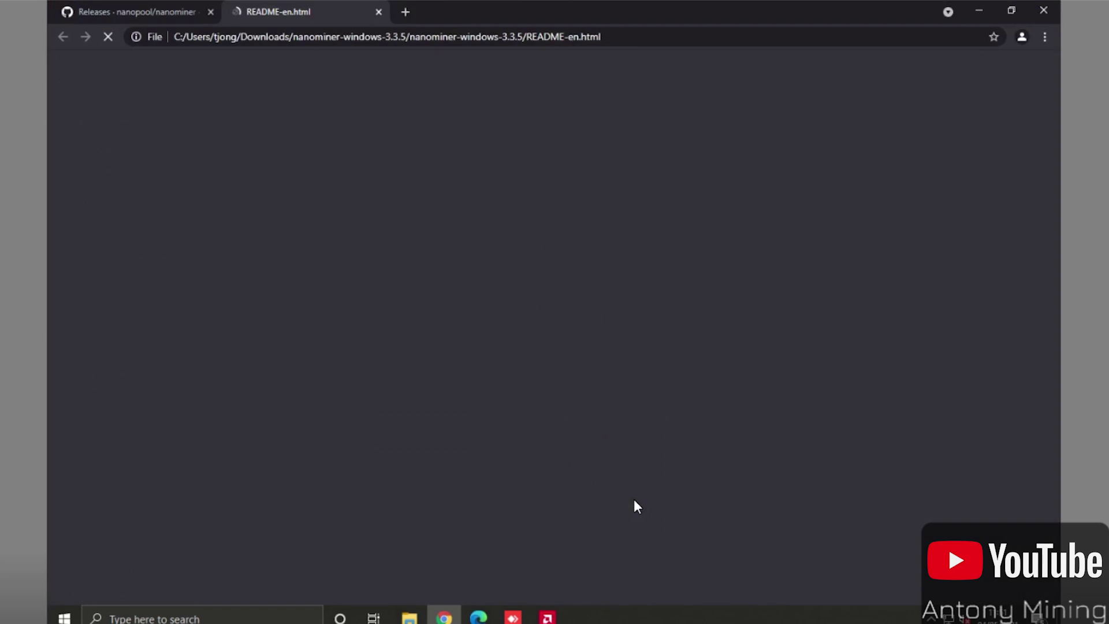
# - Find the example launch command with a config file argument in the README's Setup section, then return to the nanominer folder
pyautogui.scroll(-10, 547, 419)
pyautogui.scroll(-9, 547, 420)
pyautogui.scroll(8, 547, 421)
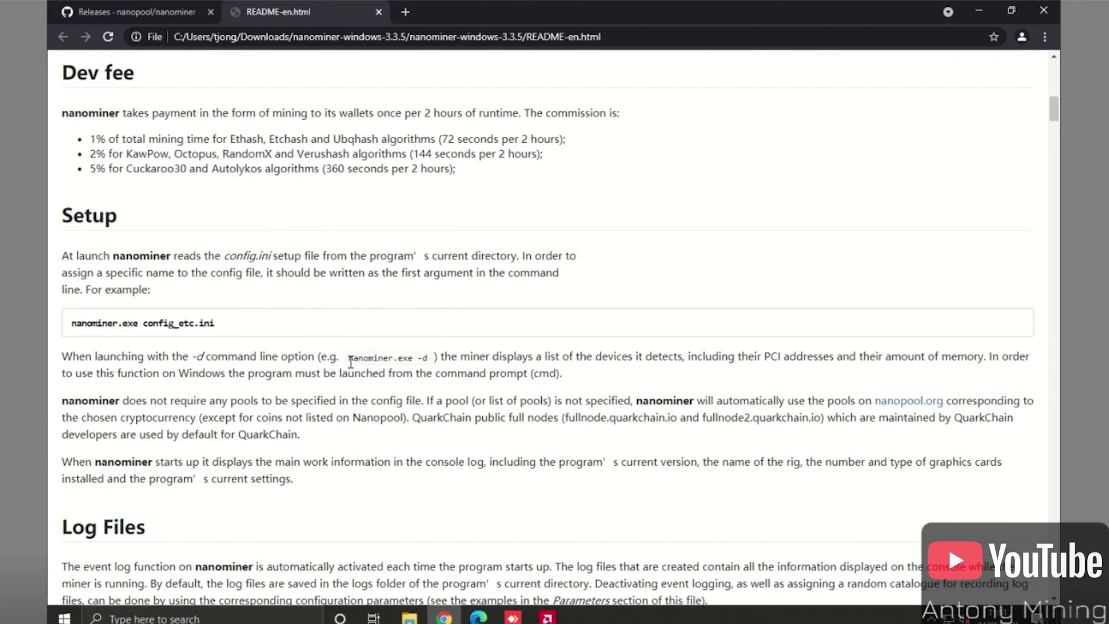
pyautogui.moveTo(69, 324); pyautogui.dragTo(328, 334)
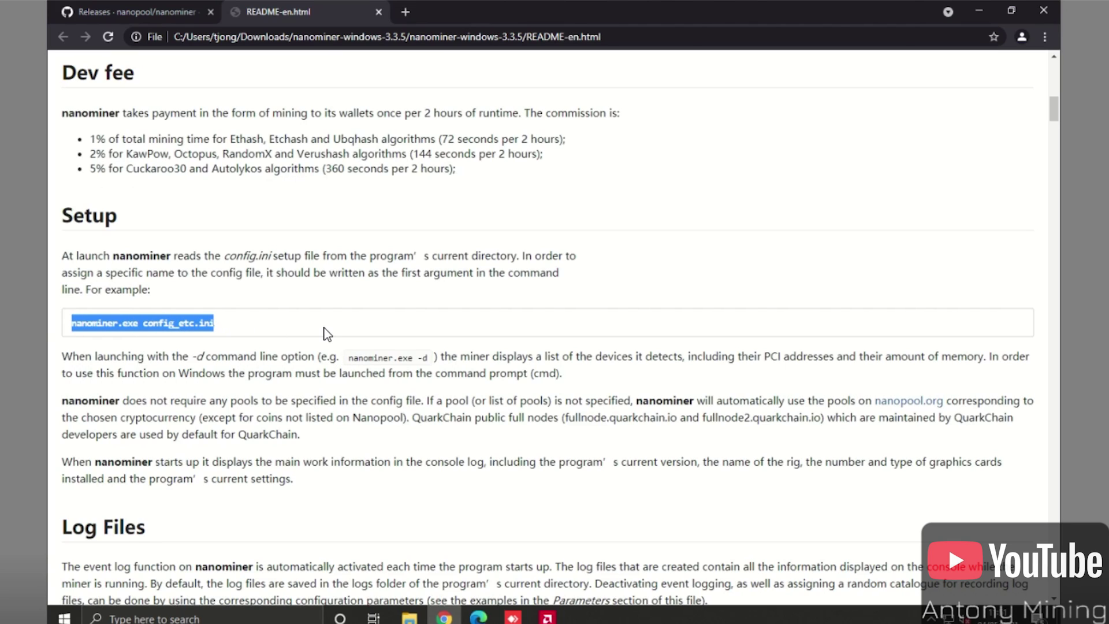
pyautogui.click(177, 324)
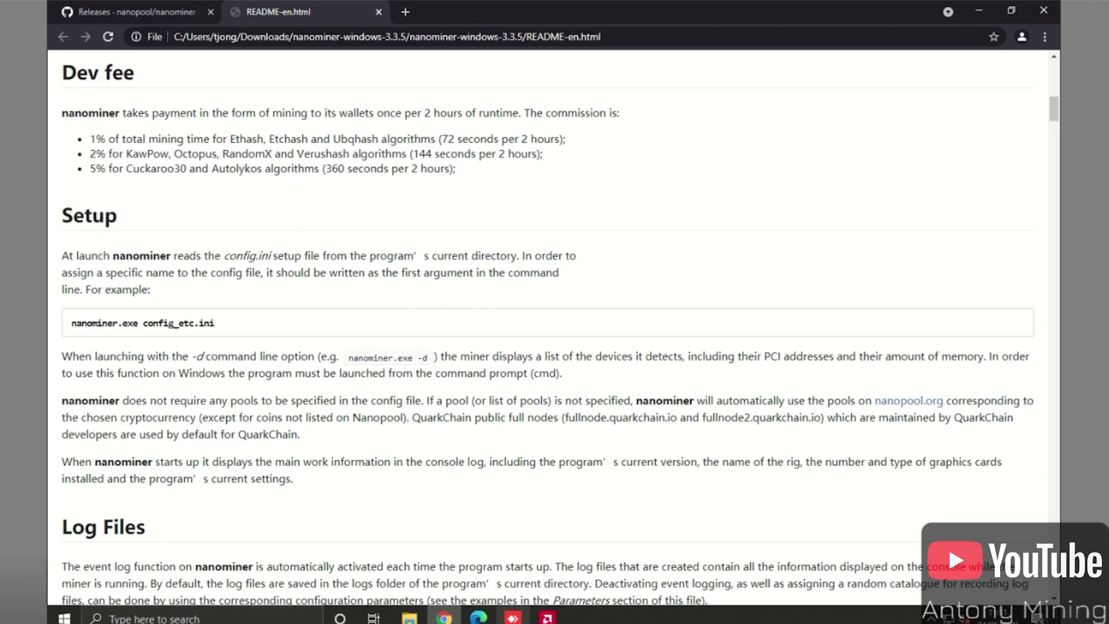
pyautogui.click(444, 617)
pyautogui.click(443, 617)
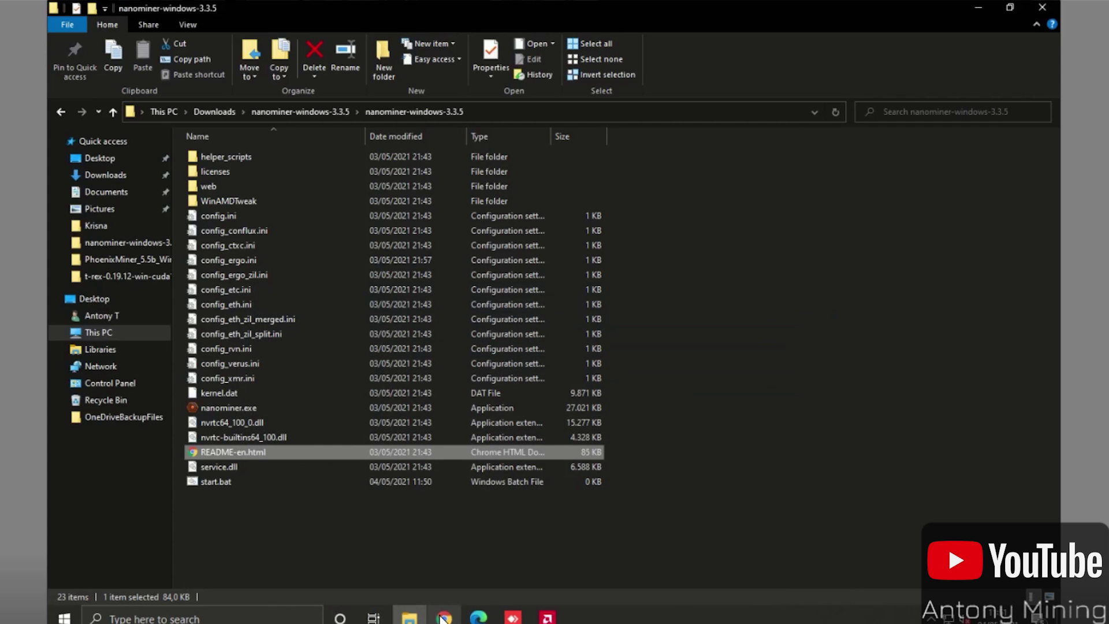
# - Open start.bat for editing, enter the command "nanominer config_ergo.ini", and save and close the file
pyautogui.click(220, 481)
pyautogui.rightClick(220, 481)
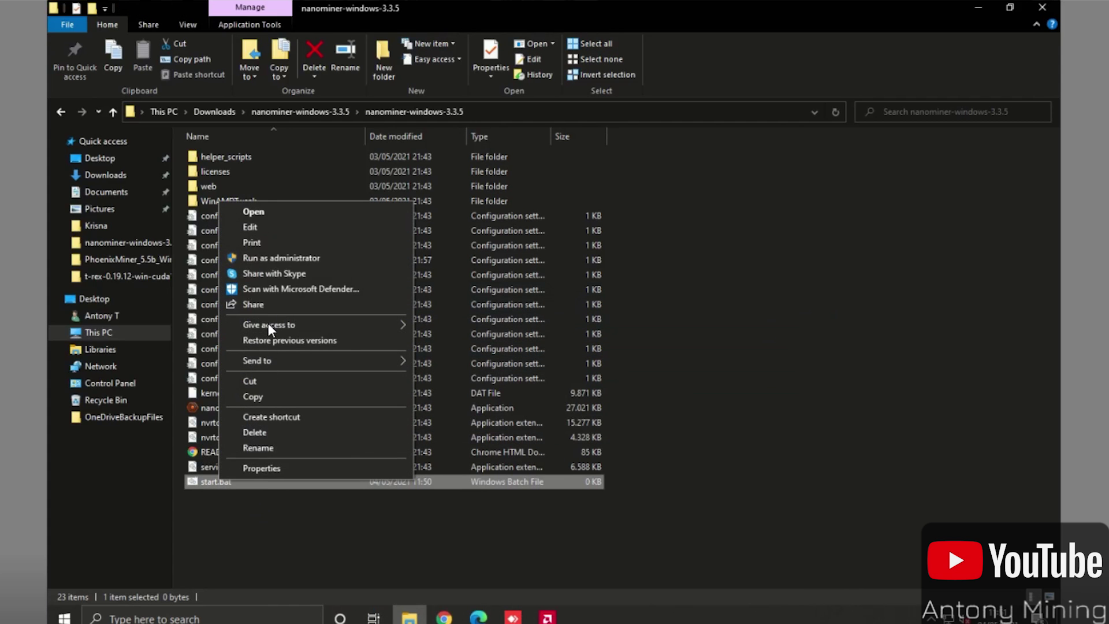
pyautogui.click(268, 228)
pyautogui.write('n')
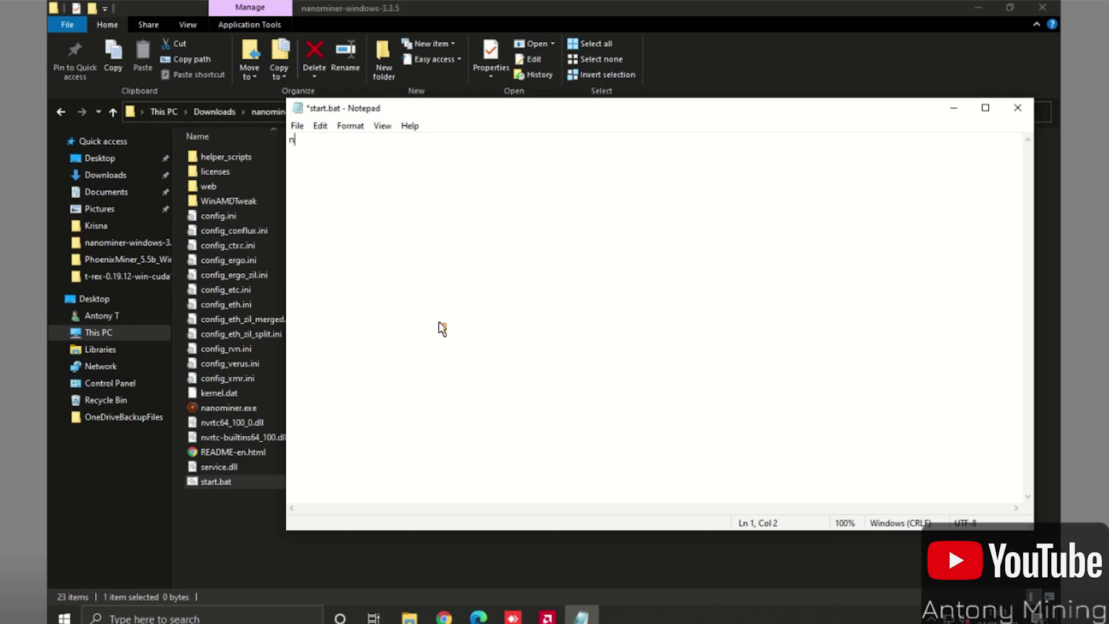
pyautogui.write('anominer config.')
pyautogui.press('BackSpace')
pyautogui.write('_et')
pyautogui.press('BackSpace')
pyautogui.press('BackSpace')
pyautogui.write('er')
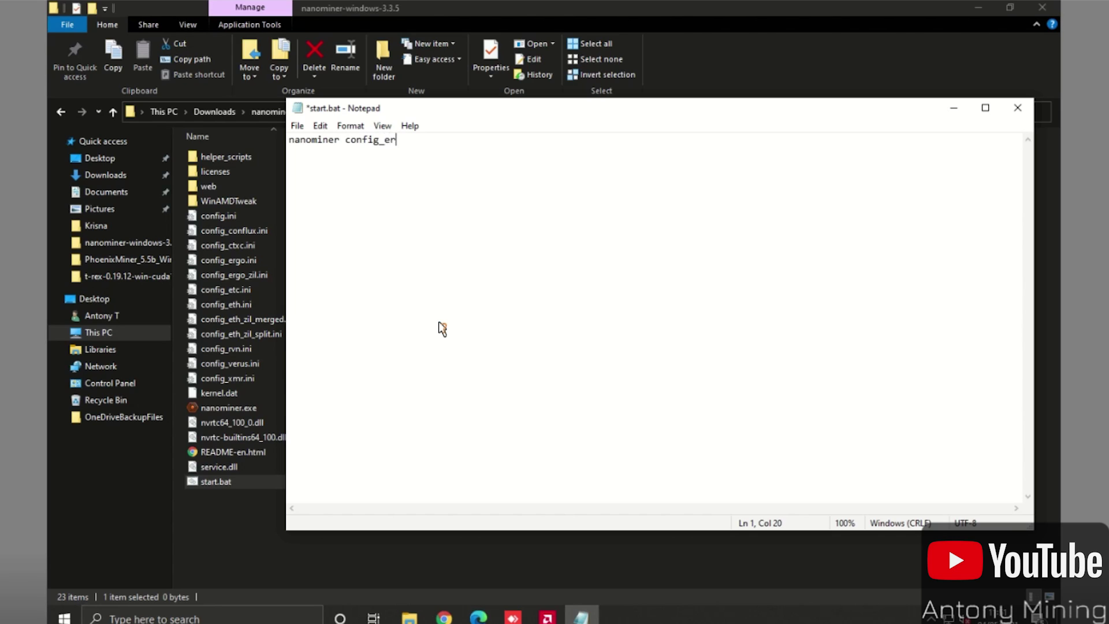
pyautogui.write('go.ini')
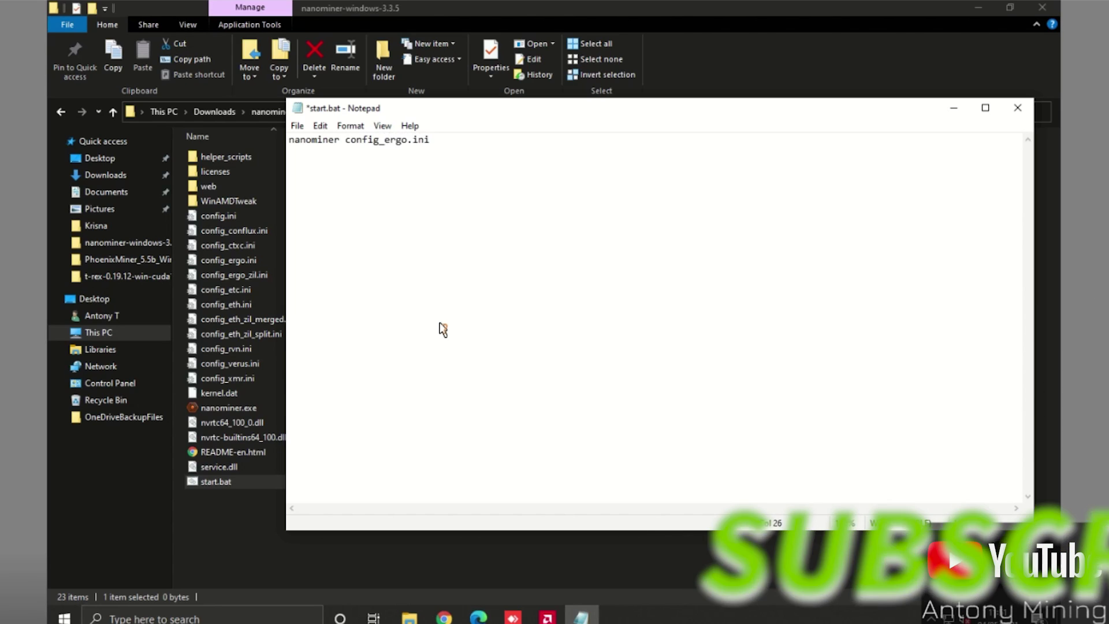
pyautogui.click(1018, 110)
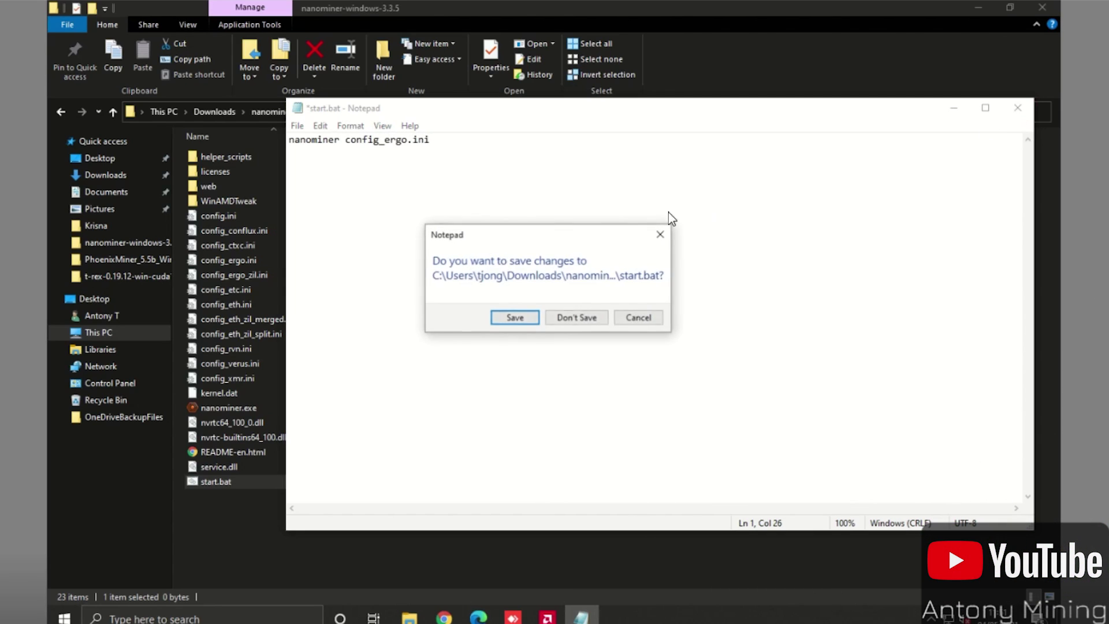
pyautogui.click(526, 320)
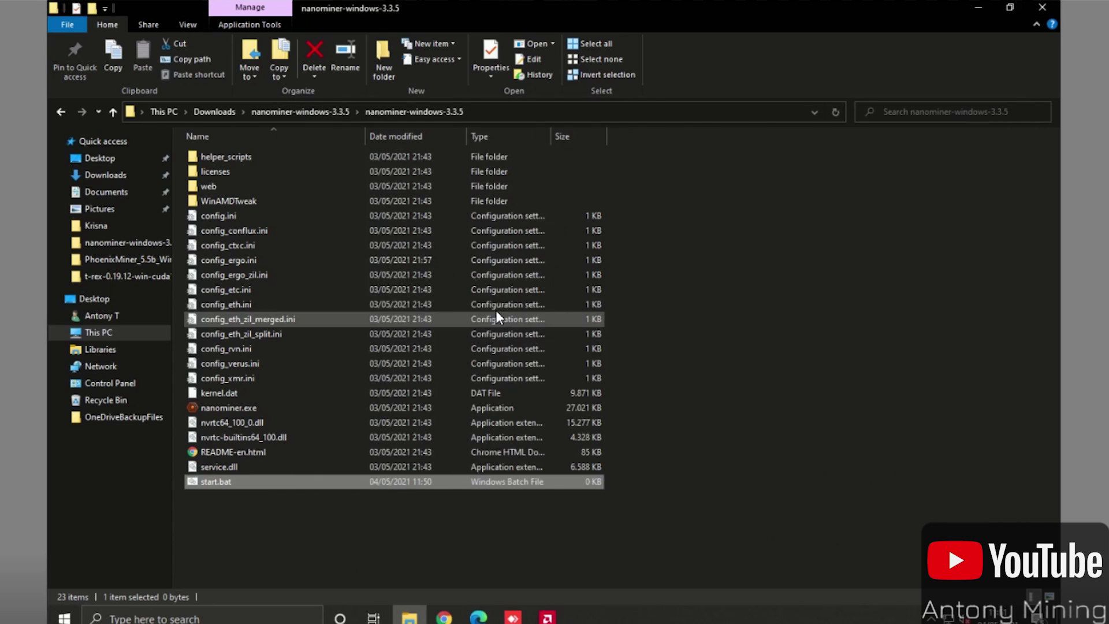
# - Run start.bat to launch the miner and allow nanominer.exe through Windows Defender Firewall on private networks
pyautogui.doubleClick(277, 483)
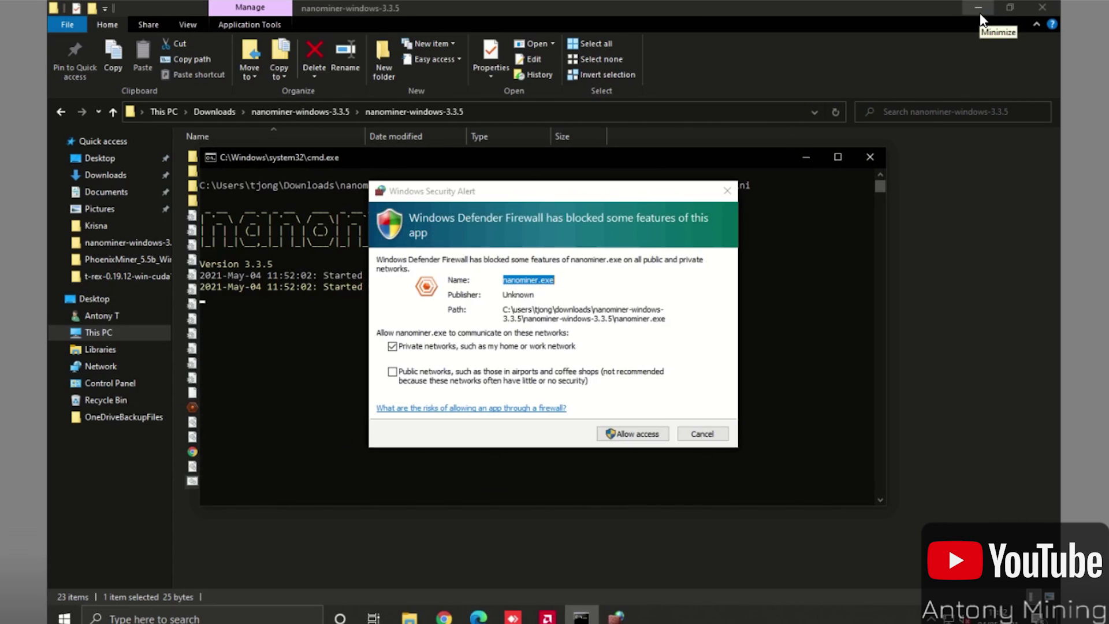
pyautogui.click(653, 439)
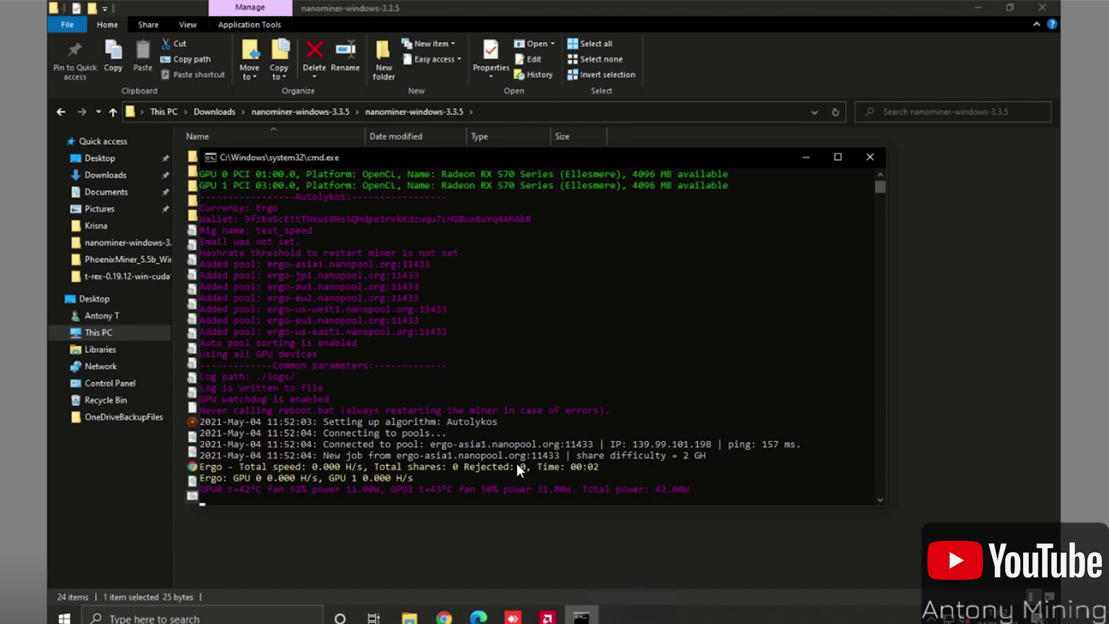